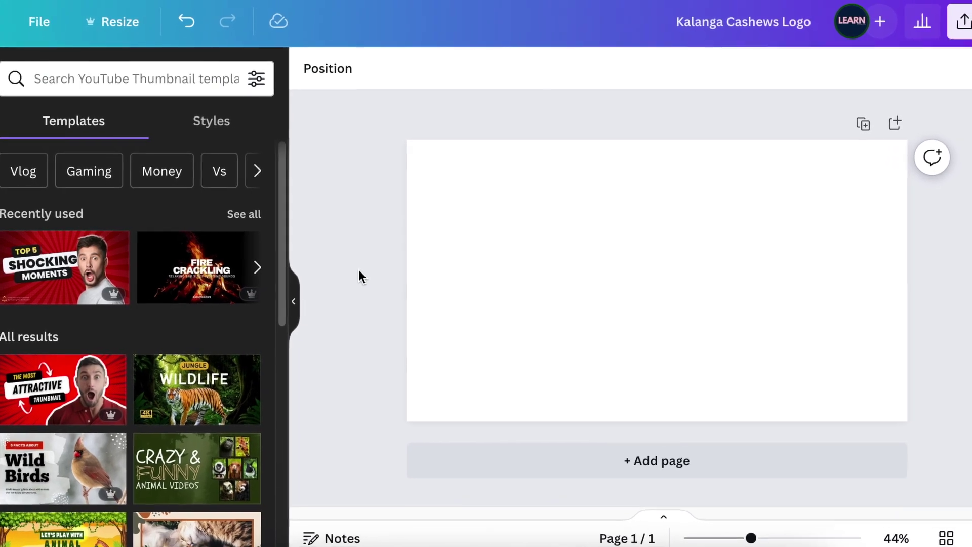
Add a circle to the blank page, enlarge it and colour it gold, slightly left of centre.
{"action": "left_click", "coordinate": [482, 305]}
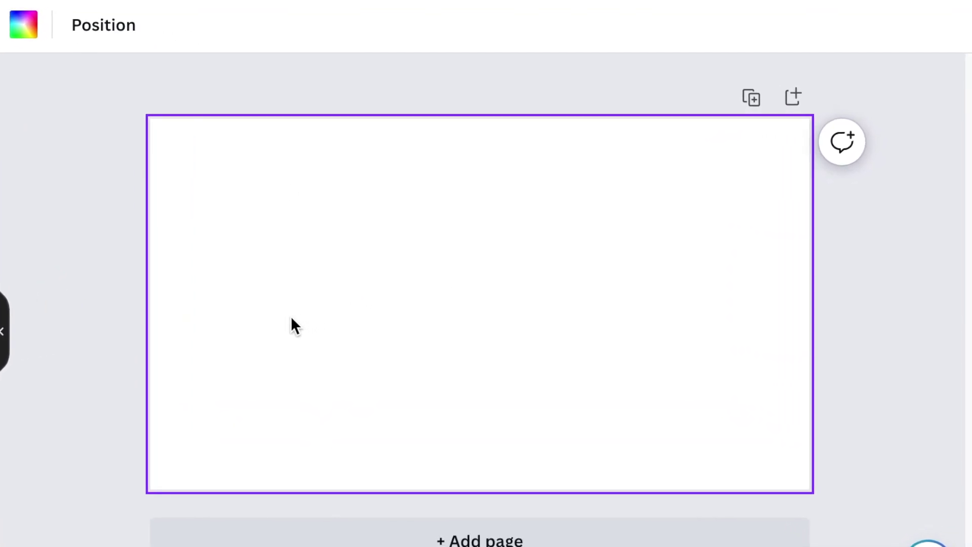
{"action": "key", "text": "c"}
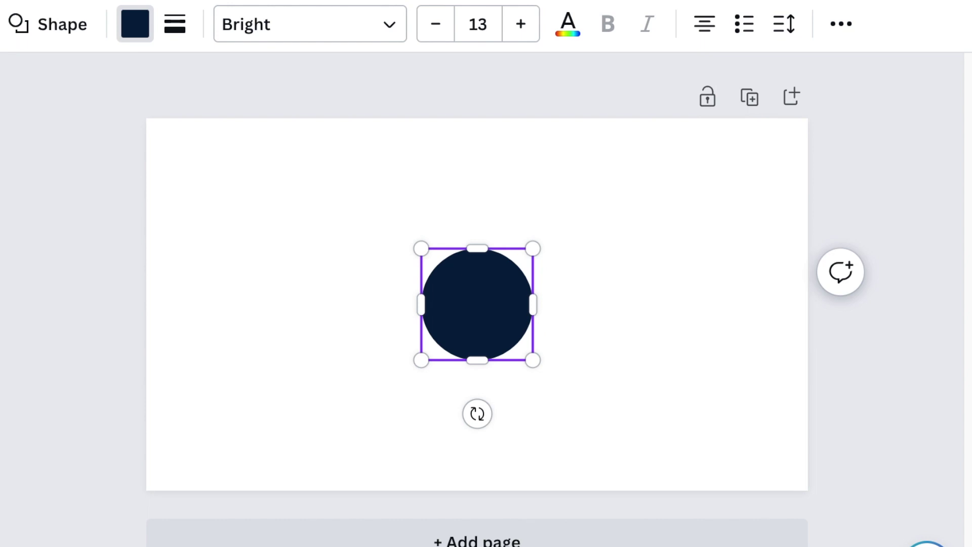
{"action": "left_click", "coordinate": [312, 320]}
{"action": "left_click", "coordinate": [511, 359]}
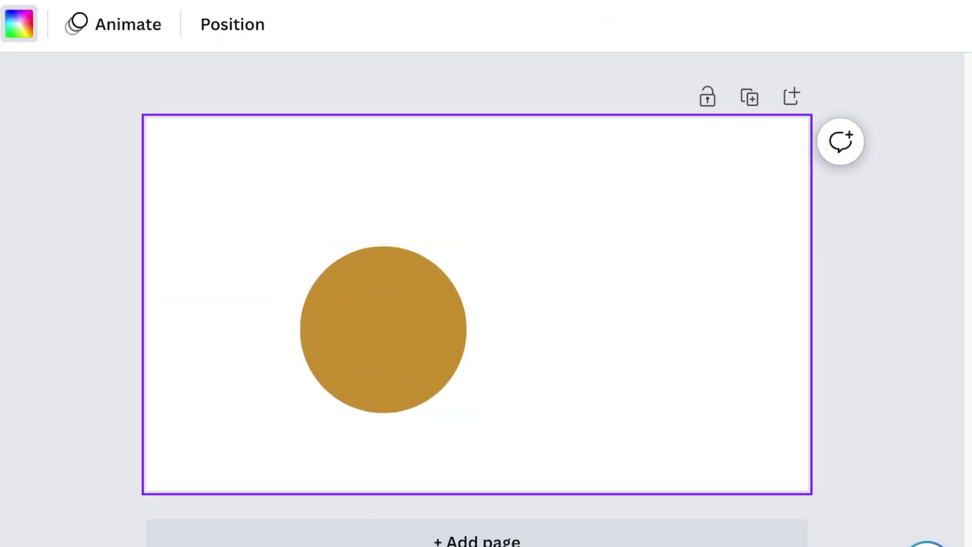
Add a text box reading "k" at the circle's right edge and set it in the Anton font.
{"action": "key", "text": "t"}
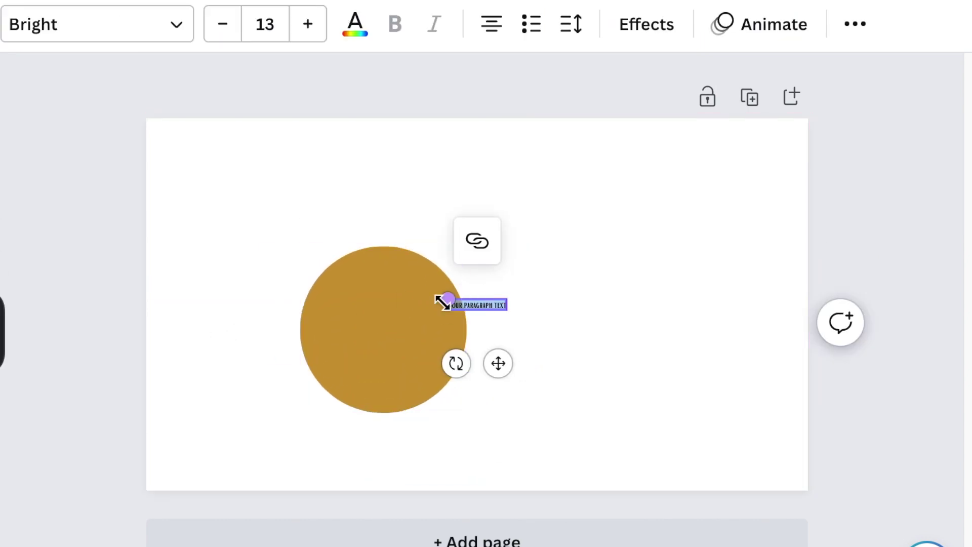
{"action": "left_click_drag", "start_coordinate": [444, 297], "coordinate": [245, 212]}
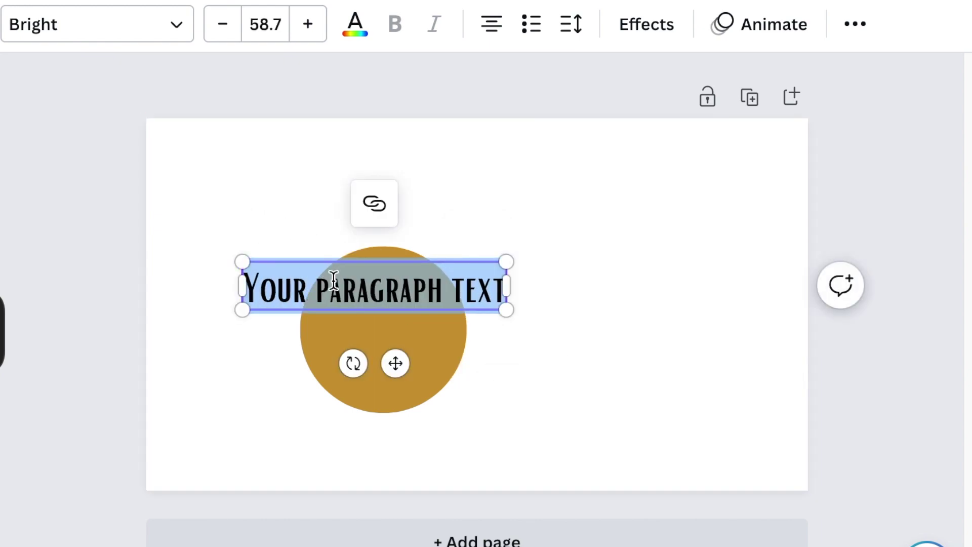
{"action": "type", "text": "k"}
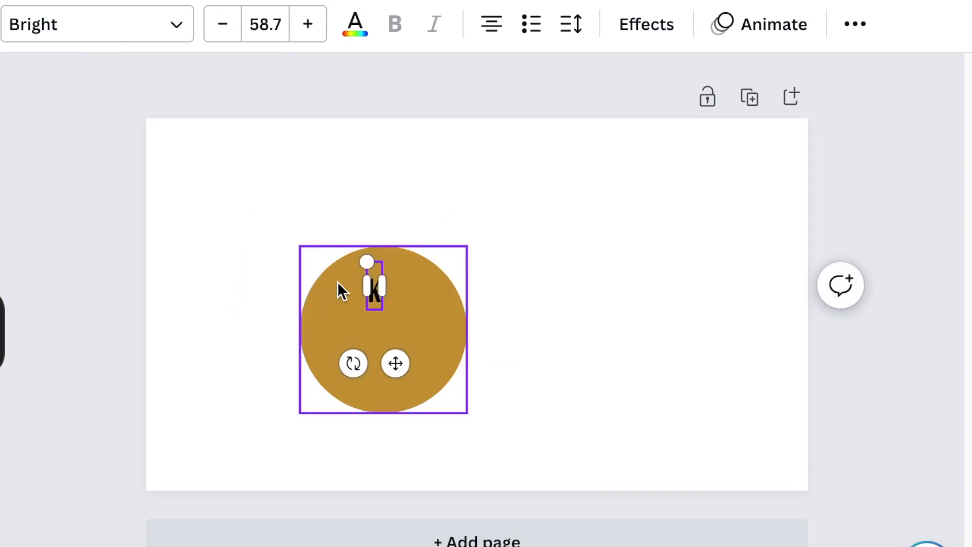
{"action": "left_click_drag", "start_coordinate": [396, 363], "coordinate": [480, 382]}
{"action": "left_click_drag", "start_coordinate": [464, 308], "coordinate": [460, 309]}
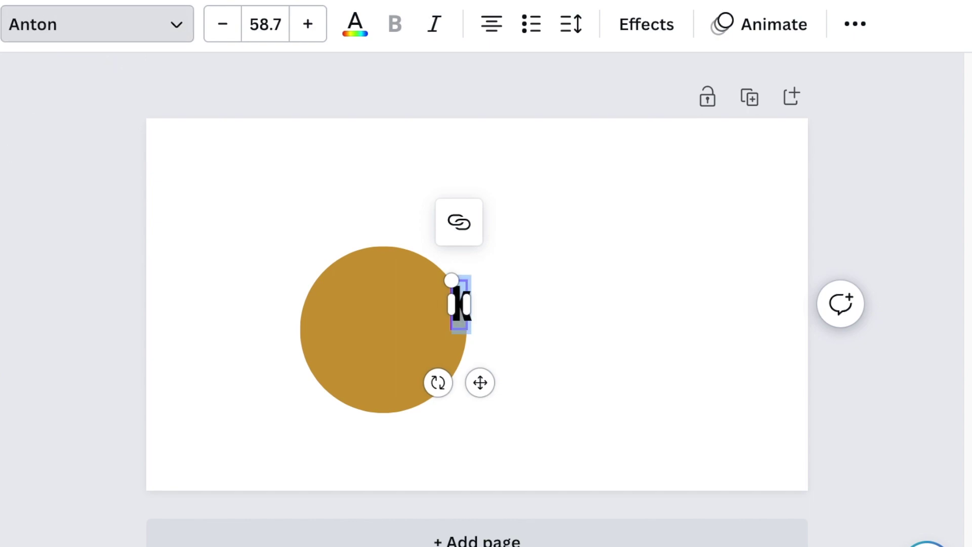
Change the letter to a large capital K overlapping the right part of the gold circle, and shrink the circle slightly.
{"action": "left_click", "coordinate": [460, 315]}
{"action": "left_click_drag", "start_coordinate": [449, 280], "coordinate": [258, 141]}
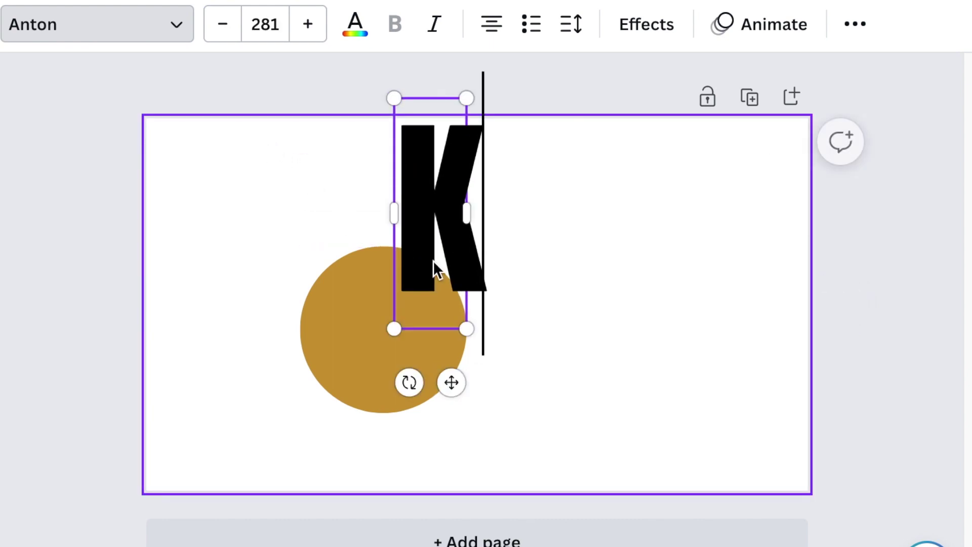
{"action": "left_click", "coordinate": [473, 392]}
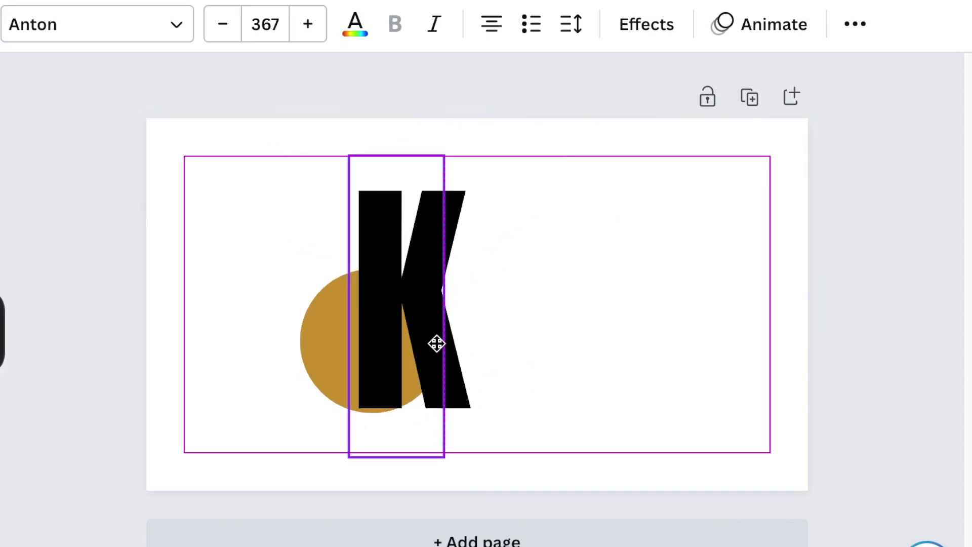
{"action": "left_click", "coordinate": [228, 288]}
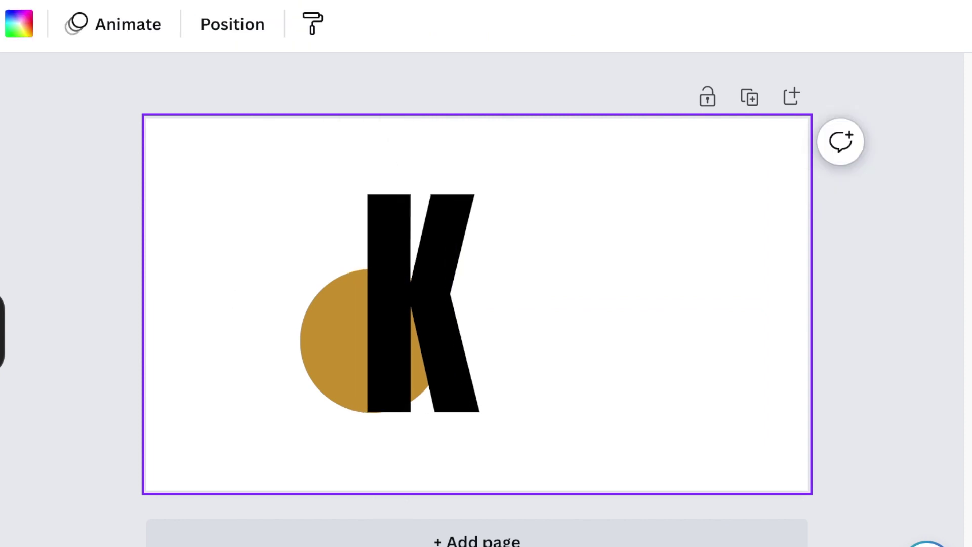
Add a gold rectangle about 131 wide and 421 high behind the K, aligned with the letter's top and bottom.
{"action": "key", "text": "r"}
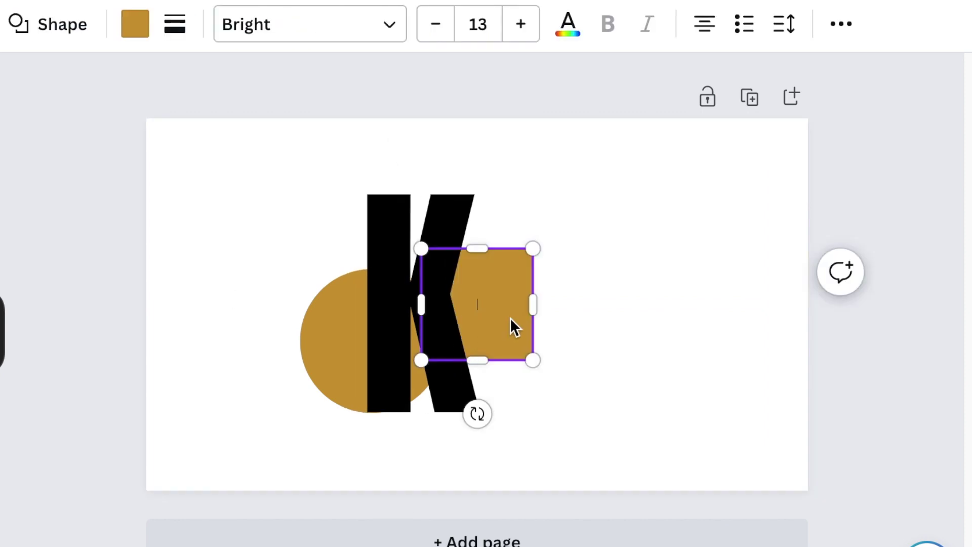
{"action": "left_click_drag", "start_coordinate": [436, 311], "coordinate": [437, 247]}
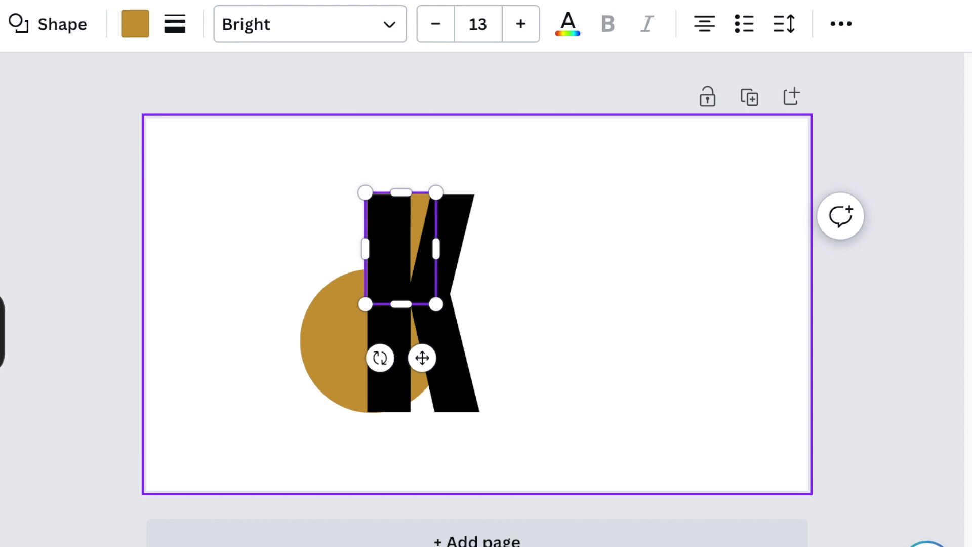
{"action": "left_click", "coordinate": [645, 274]}
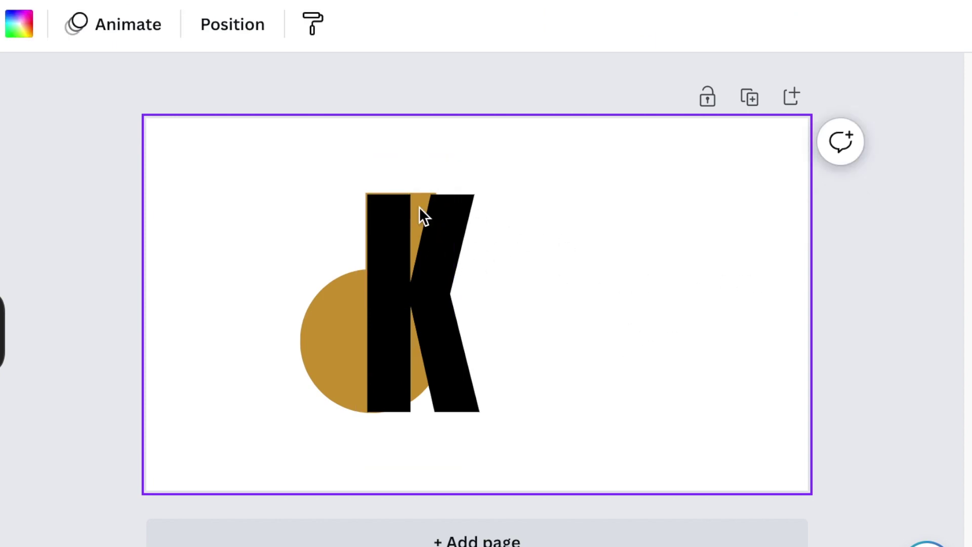
{"action": "left_click", "coordinate": [399, 302]}
{"action": "left_click_drag", "start_coordinate": [399, 304], "coordinate": [408, 413]}
{"action": "scroll", "coordinate": [400, 304], "scroll_direction": "up", "scroll_amount": 3}
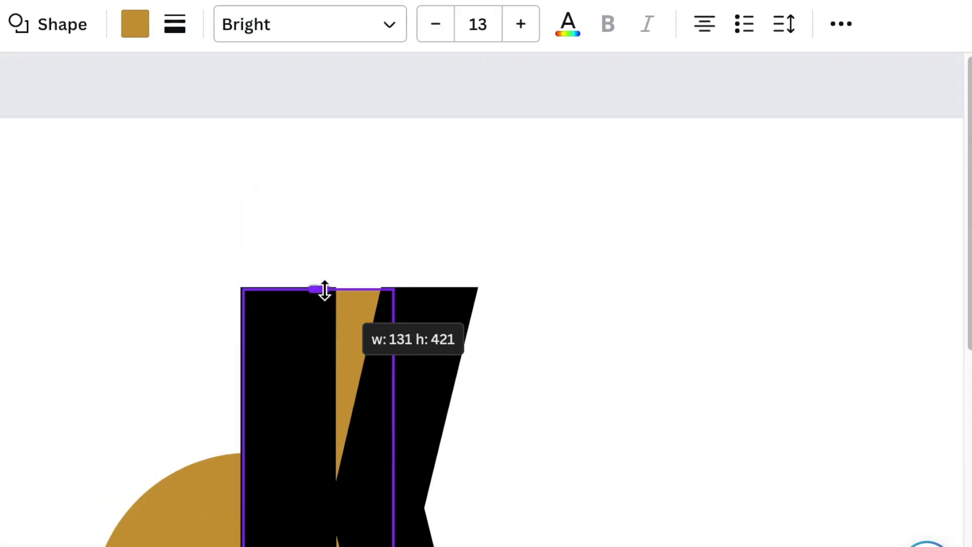
{"action": "left_click_drag", "start_coordinate": [321, 289], "coordinate": [321, 288]}
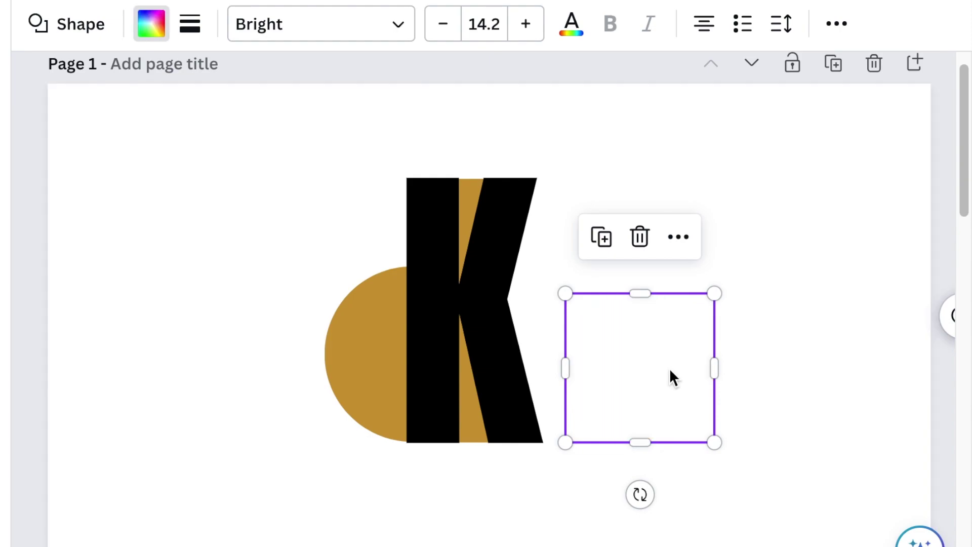
Centre a white circle on the gold circle and shrink it so a thick gold ring remains beside the K.
{"action": "left_click_drag", "start_coordinate": [624, 393], "coordinate": [462, 360]}
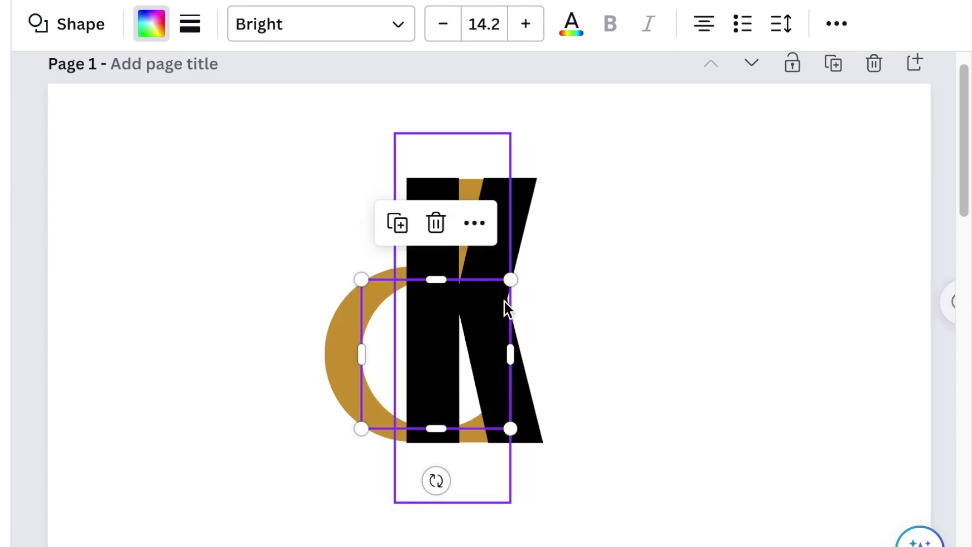
{"action": "left_click_drag", "start_coordinate": [510, 280], "coordinate": [456, 309]}
{"action": "left_click", "coordinate": [684, 544]}
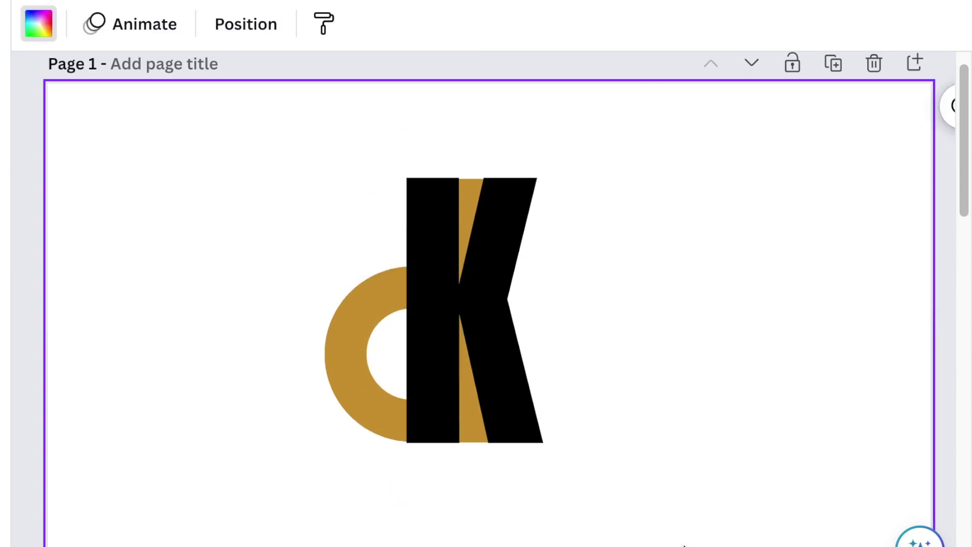
Group the K, the gold rectangle and both circles into one object.
{"action": "left_click_drag", "start_coordinate": [14, 164], "coordinate": [603, 436]}
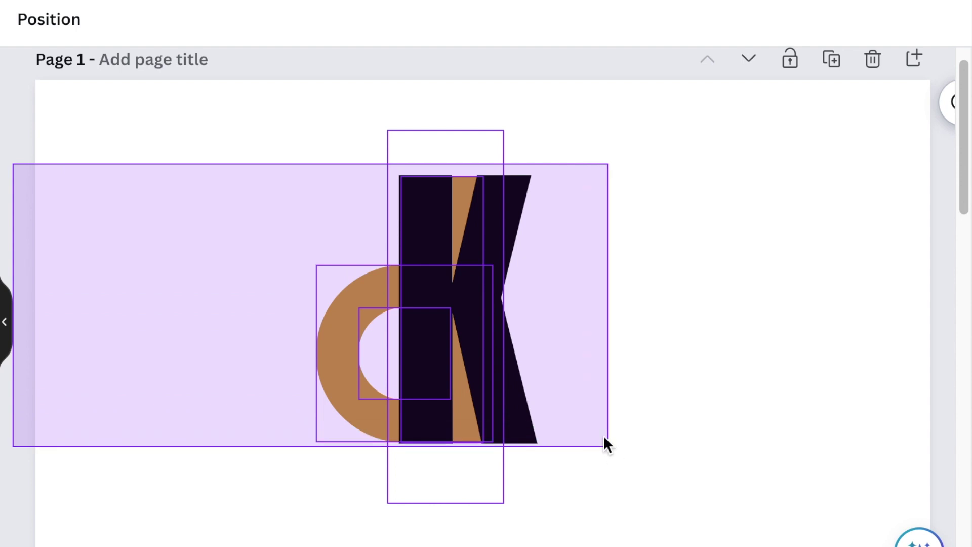
{"action": "left_click_drag", "start_coordinate": [592, 309], "coordinate": [591, 310]}
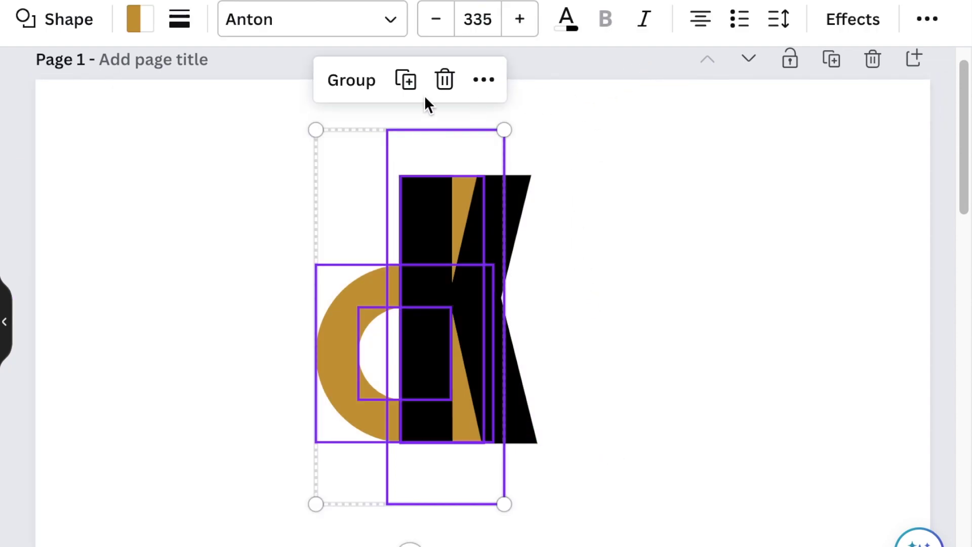
{"action": "left_click", "coordinate": [352, 80]}
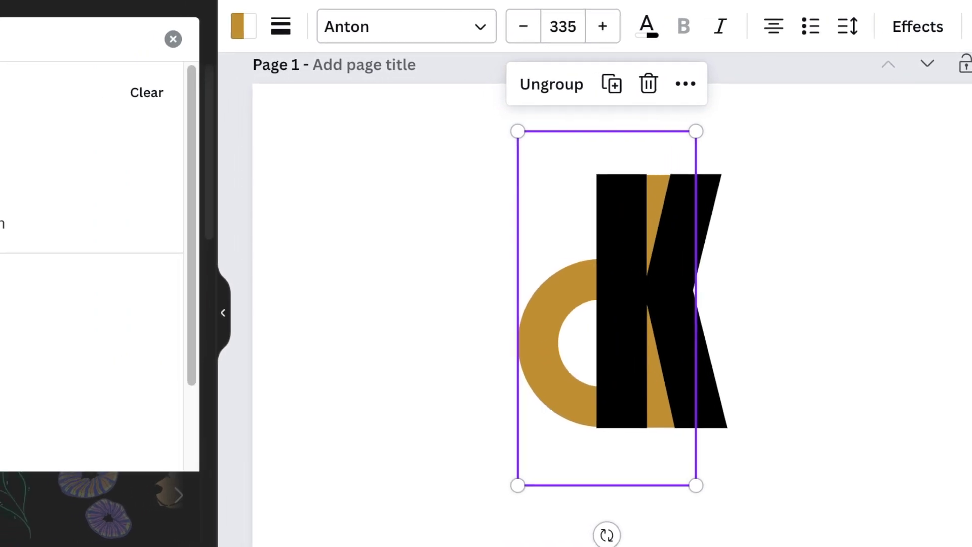
Search the elements for "cashew" and insert the line graphic of three cashews.
{"action": "type", "text": "w"}
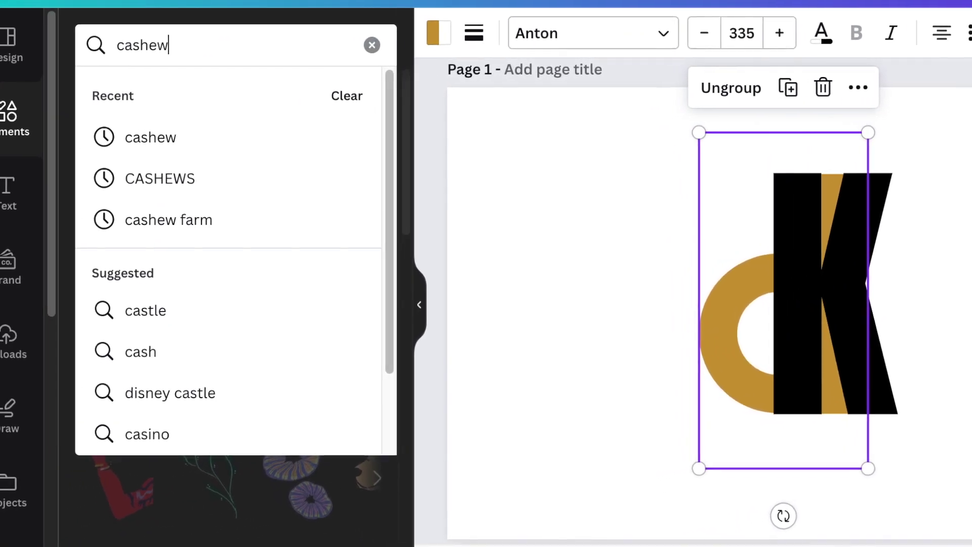
{"action": "key", "text": "Return"}
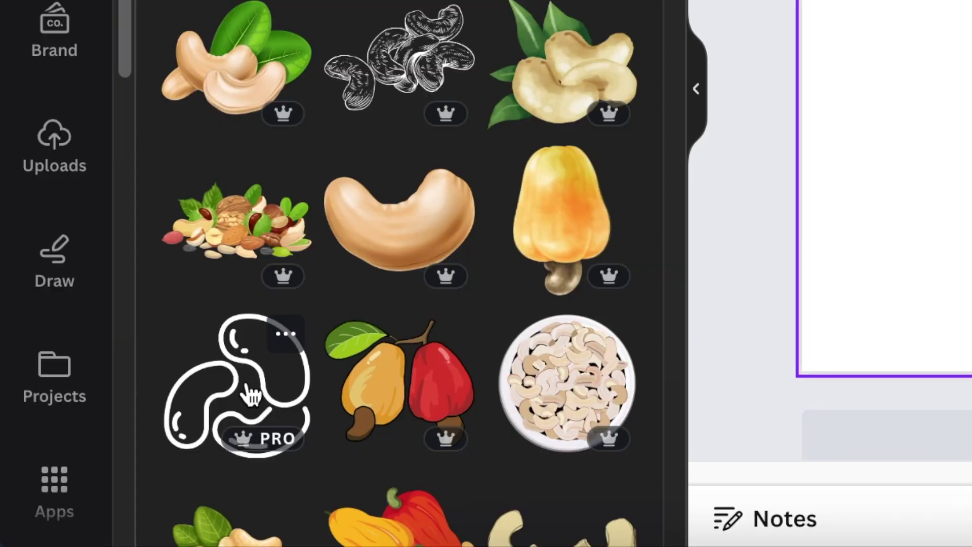
{"action": "left_click", "coordinate": [253, 393]}
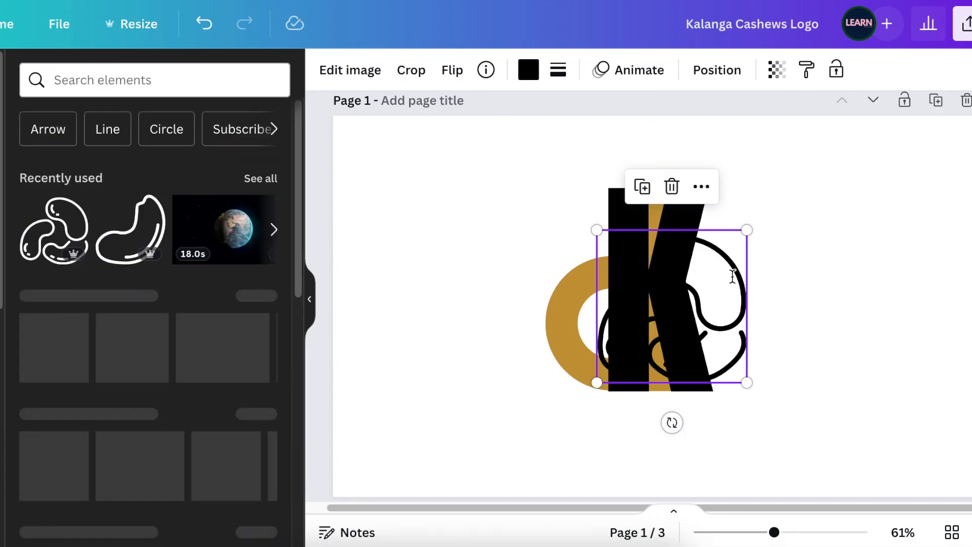
Recolour the cashew graphic gold, shrink it to a small icon and place it just below the ring.
{"action": "left_click", "coordinate": [810, 311]}
{"action": "left_click", "coordinate": [729, 289]}
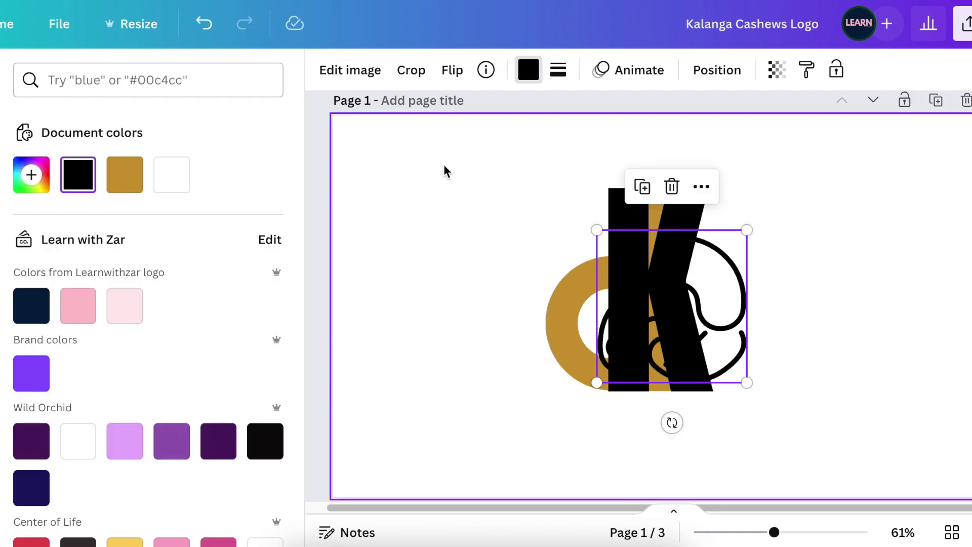
{"action": "left_click", "coordinate": [124, 175]}
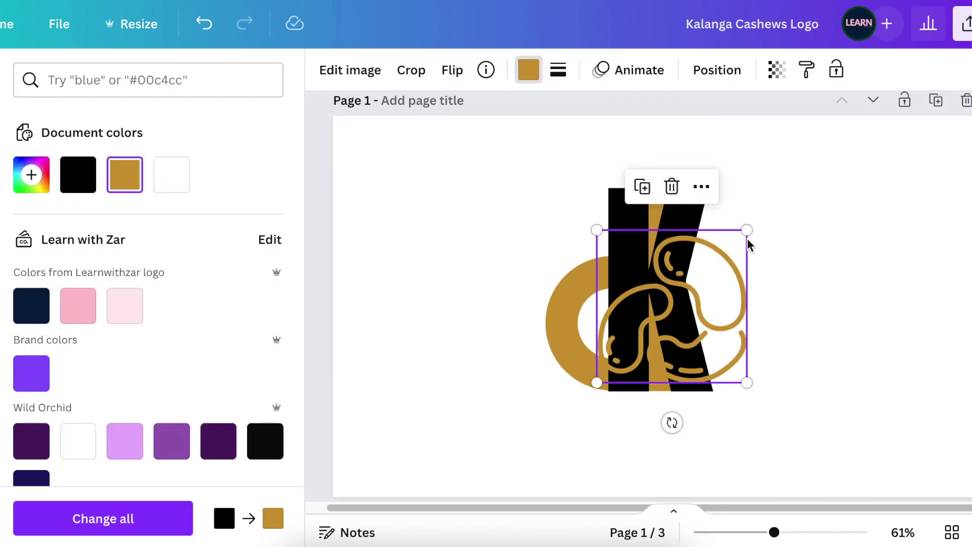
{"action": "left_click_drag", "start_coordinate": [748, 230], "coordinate": [627, 363]}
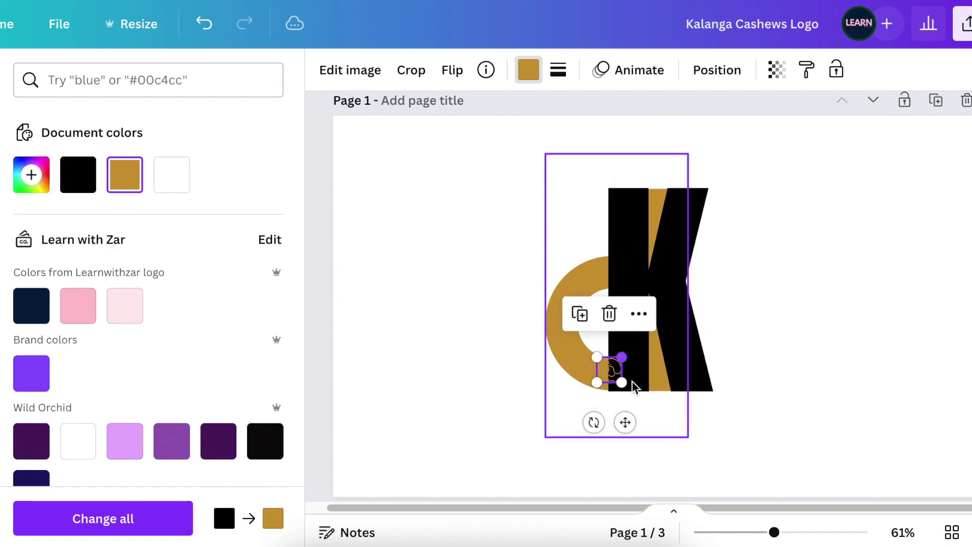
{"action": "left_click_drag", "start_coordinate": [626, 421], "coordinate": [594, 459]}
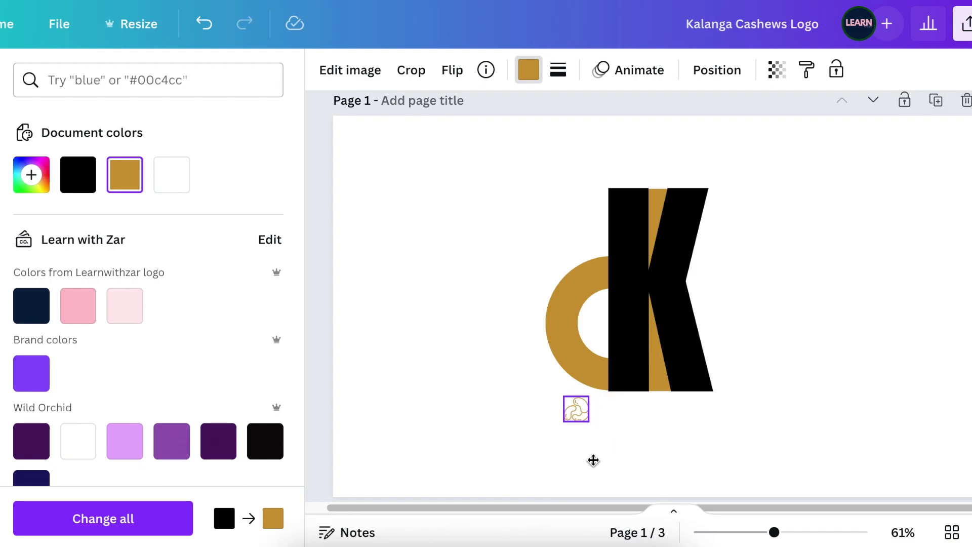
{"action": "left_click", "coordinate": [687, 442]}
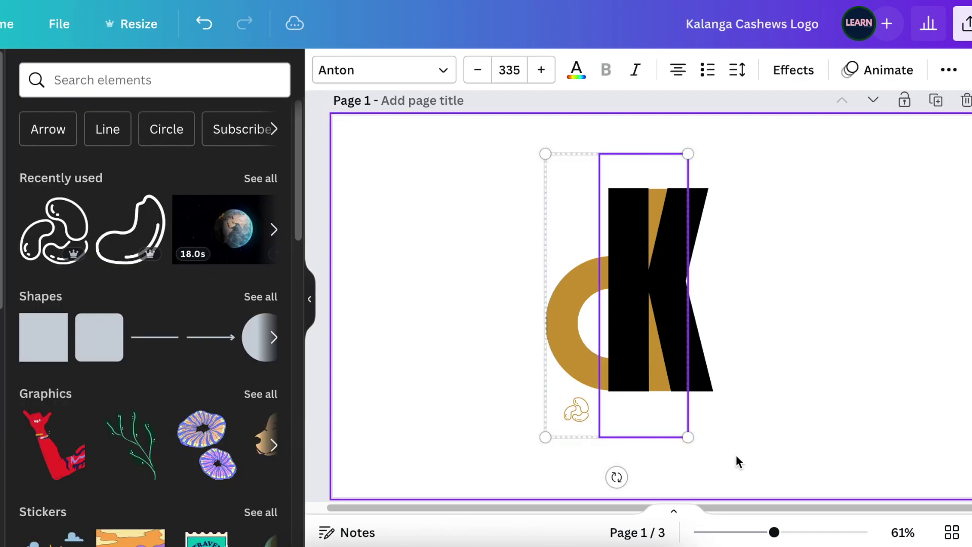
{"action": "left_click", "coordinate": [759, 475]}
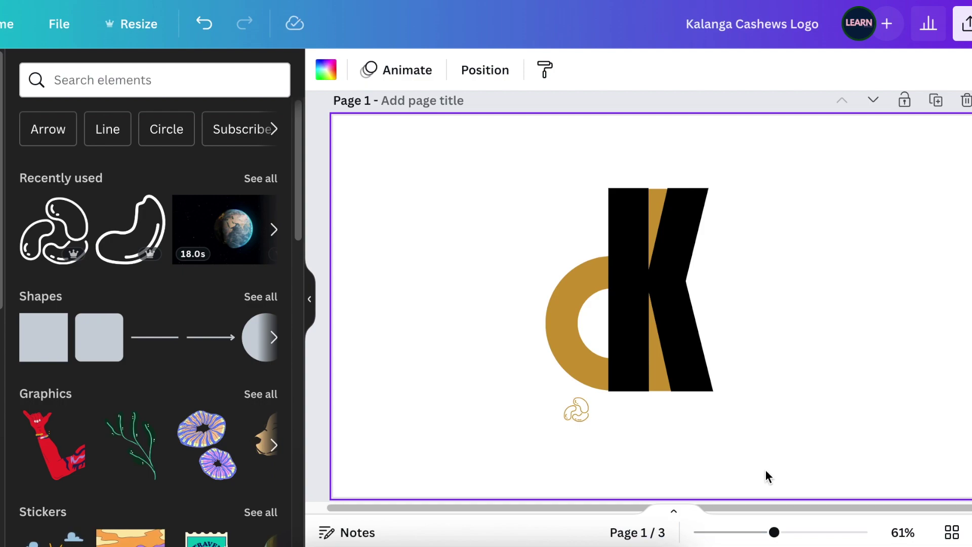
Add a text box below the K, beside the cashew icon, and format it in bold Open Sans.
{"action": "key", "text": "t"}
{"action": "left_click_drag", "start_coordinate": [685, 349], "coordinate": [662, 454]}
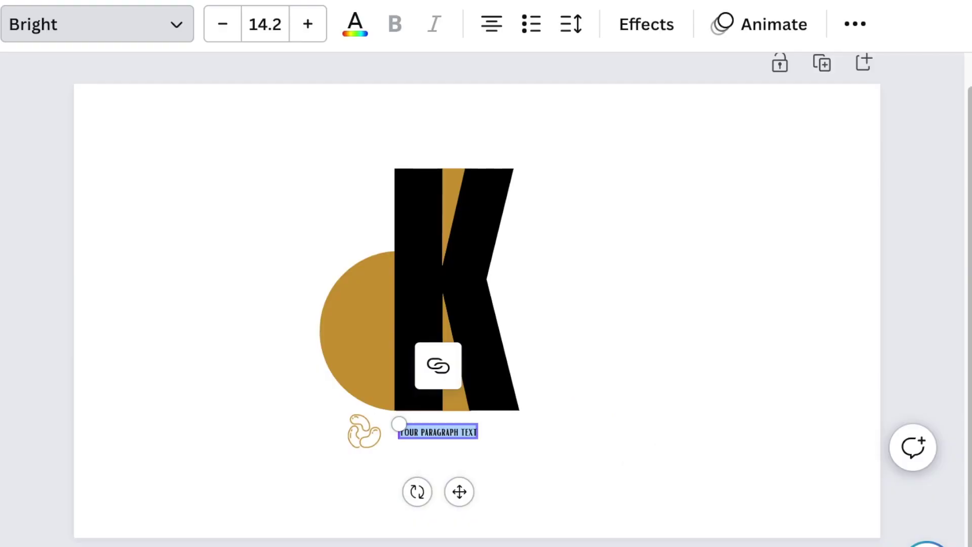
{"action": "left_click", "coordinate": [443, 70]}
{"action": "left_click", "coordinate": [76, 288]}
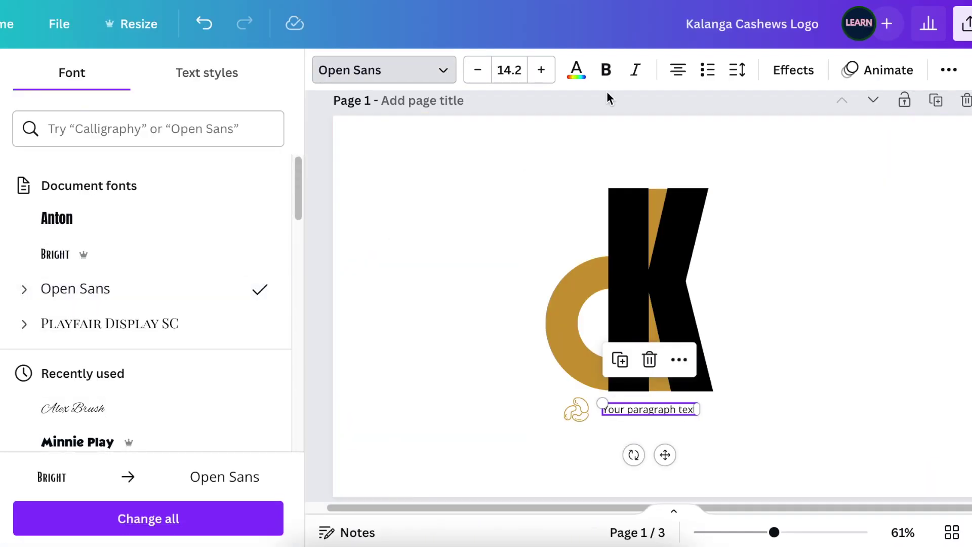
{"action": "key", "text": "ctrl+b"}
Rotate the cashew icon clockwise and colour the text beside it gold.
{"action": "left_click", "coordinate": [576, 409]}
{"action": "left_click_drag", "start_coordinate": [559, 460], "coordinate": [530, 436]}
{"action": "left_click", "coordinate": [644, 409]}
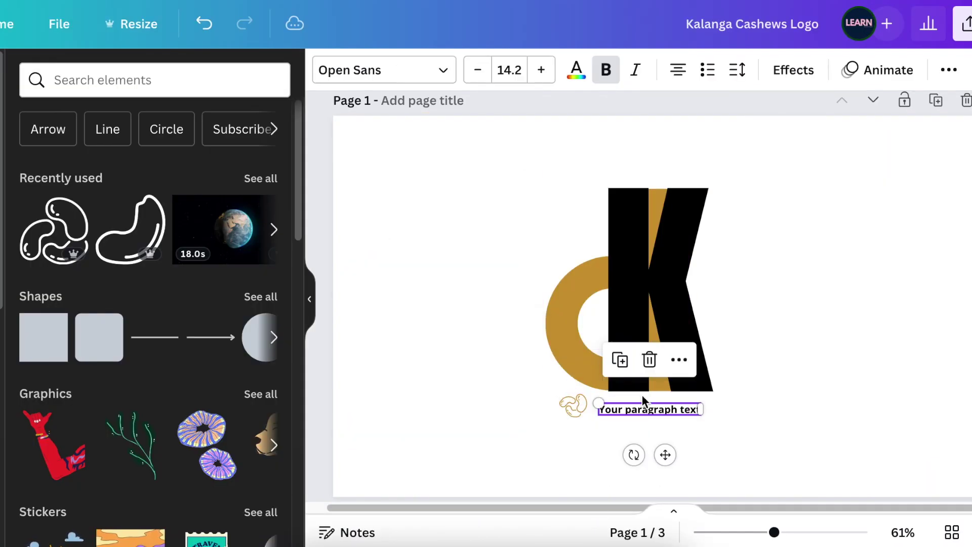
{"action": "left_click", "coordinate": [576, 70]}
{"action": "left_click", "coordinate": [125, 175]}
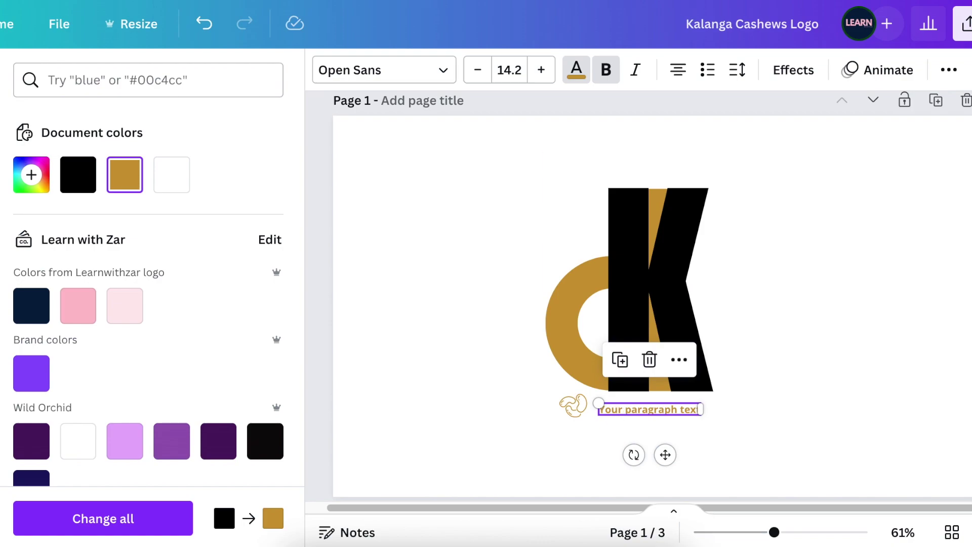
Set the text box's font size to 34.2 and its wording to "about Cashews!".
{"action": "left_click", "coordinate": [541, 70]}
{"action": "left_click", "coordinate": [540, 70]}
{"action": "left_click", "coordinate": [541, 70]}
{"action": "key", "text": "Return"}
{"action": "type", "text": "about Cashews!"}
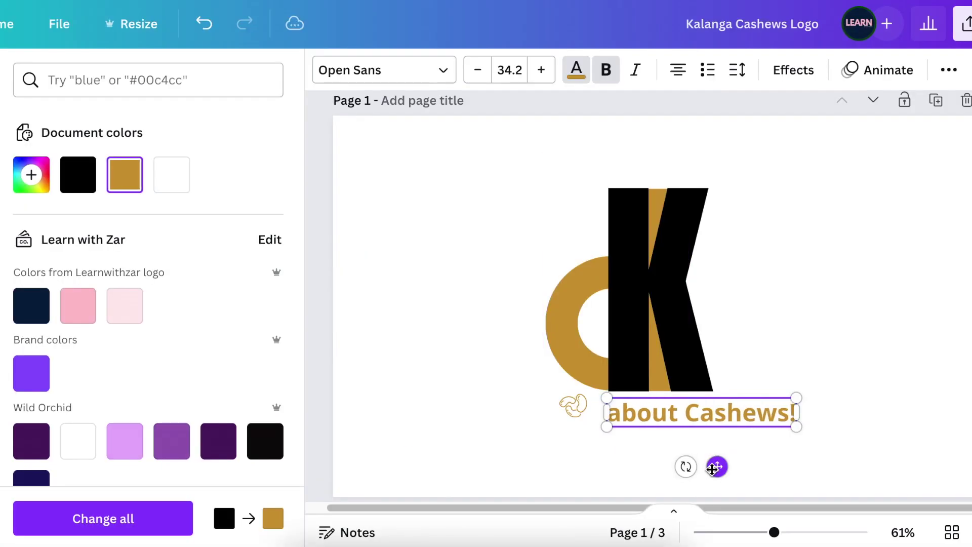
Adjust the placement of the cashew icon next to the "about Cashews!" text.
{"action": "left_click", "coordinate": [575, 407]}
{"action": "left_click_drag", "start_coordinate": [575, 429], "coordinate": [576, 449]}
{"action": "left_click", "coordinate": [950, 452]}
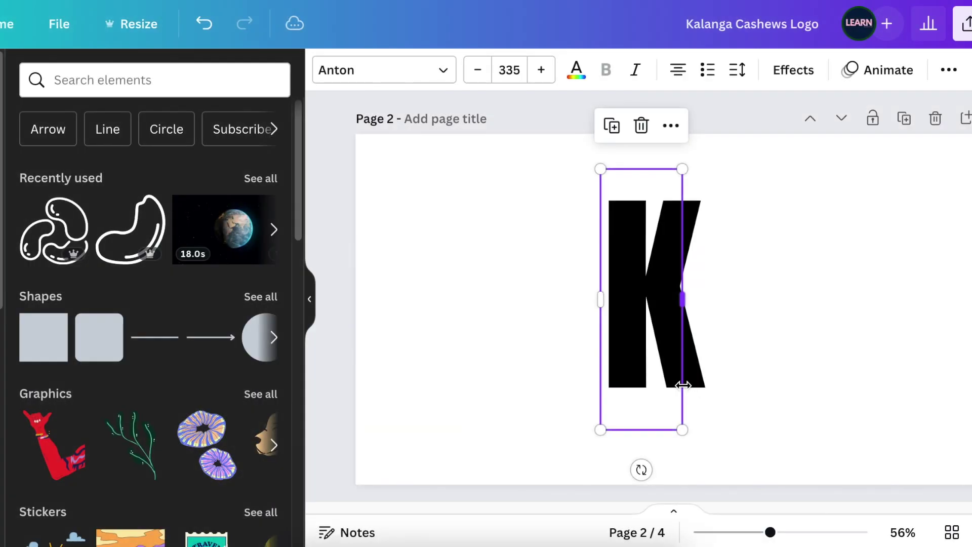
Set the large K on page 2 in Playfair Display SC and colour it gold.
{"action": "left_click", "coordinate": [430, 74]}
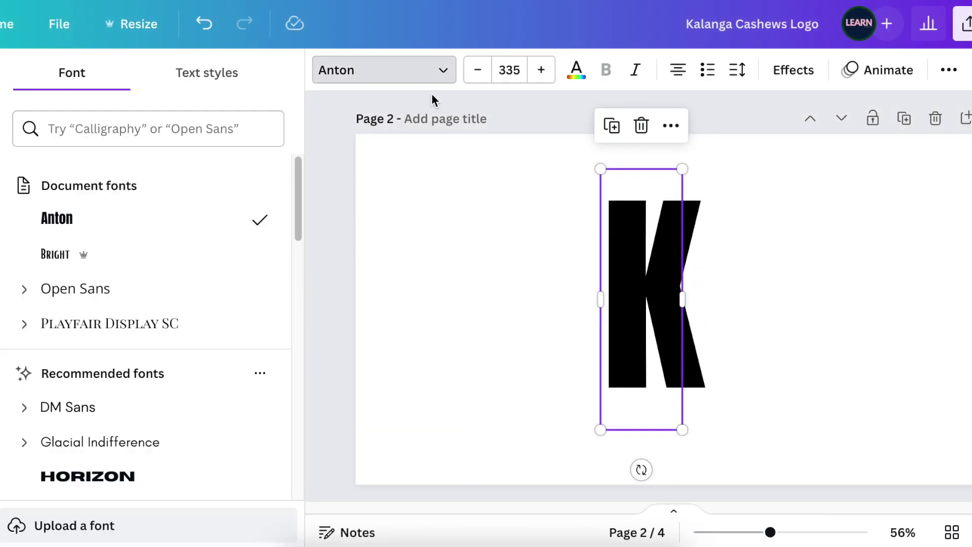
{"action": "left_click", "coordinate": [229, 326]}
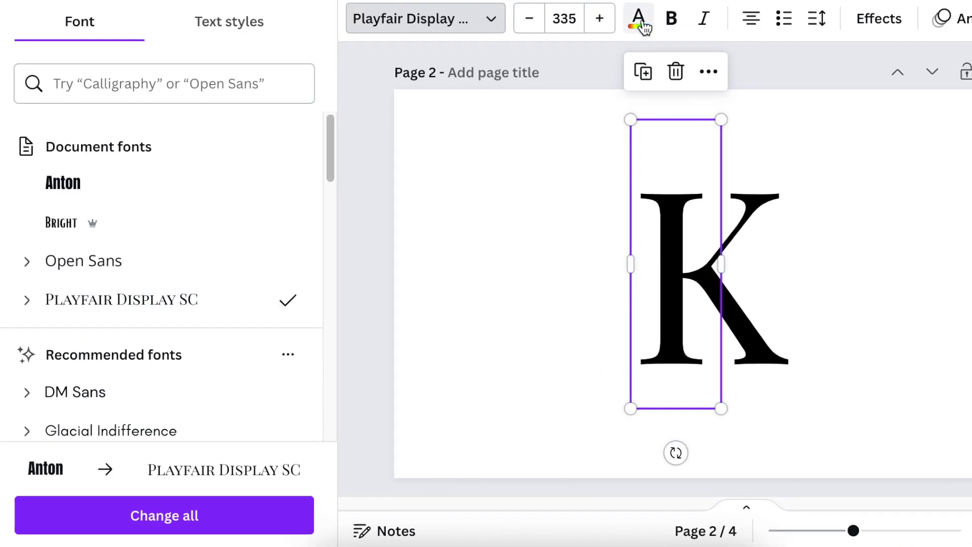
{"action": "left_click", "coordinate": [638, 19]}
{"action": "left_click", "coordinate": [133, 134]}
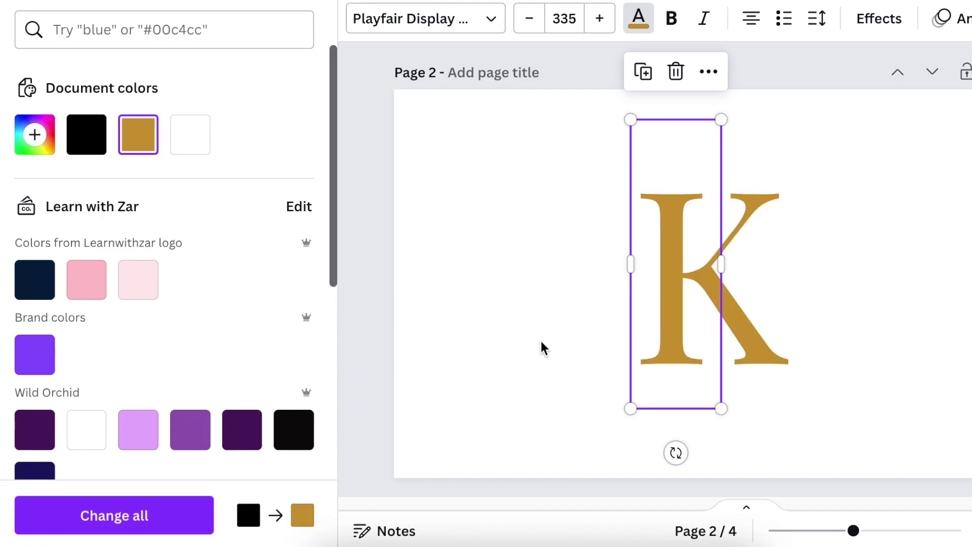
{"action": "left_click", "coordinate": [538, 343]}
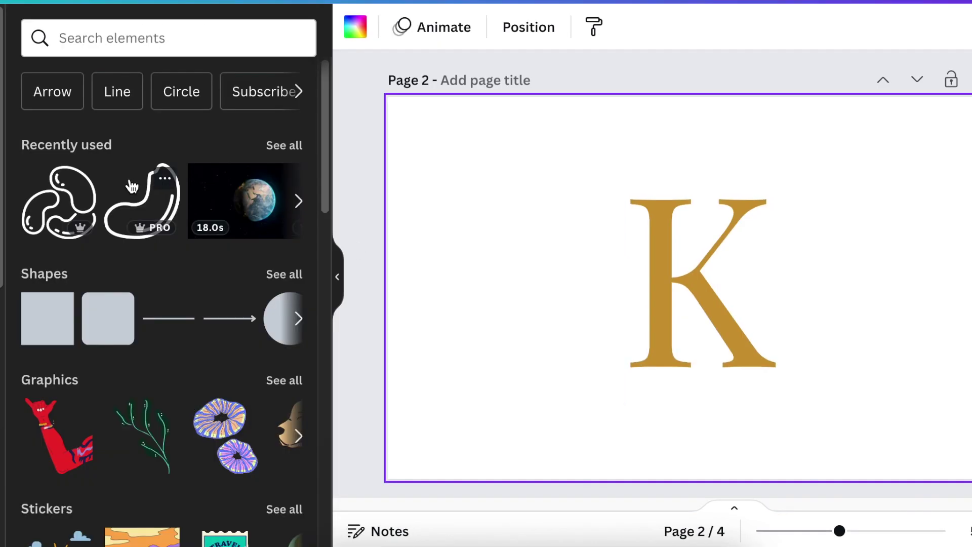
Add the single-cashew graphic to page 2, enlarge it over the K and flip it horizontally.
{"action": "left_click", "coordinate": [148, 204]}
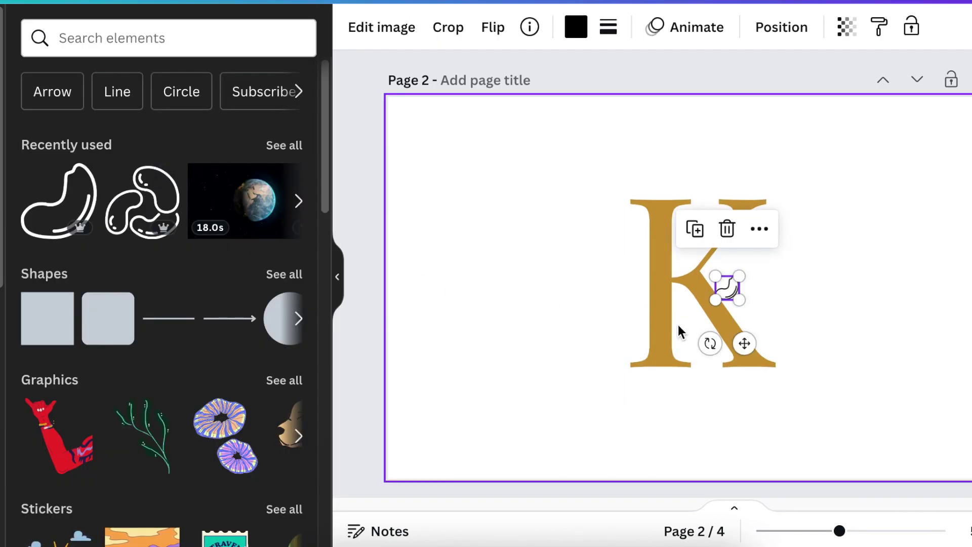
{"action": "left_click_drag", "start_coordinate": [695, 320], "coordinate": [572, 425]}
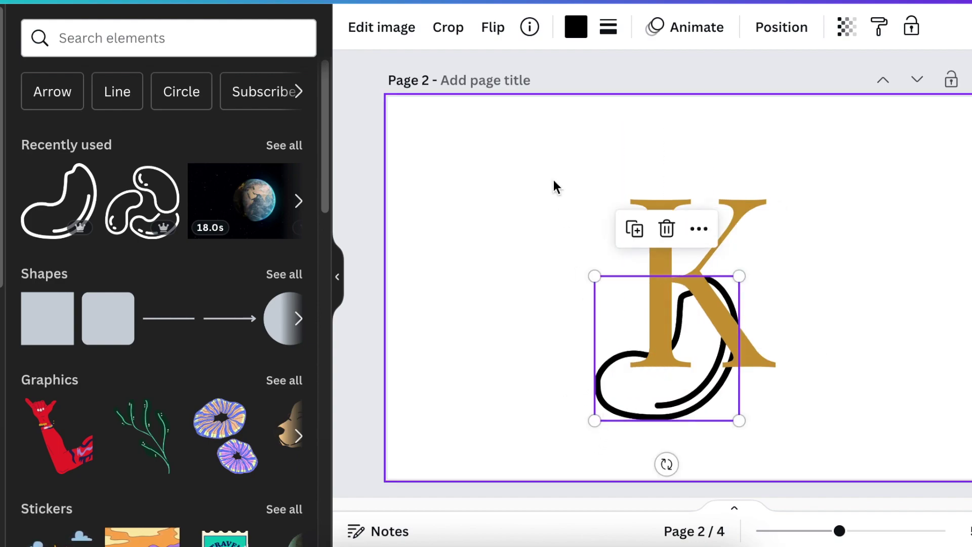
{"action": "left_click", "coordinate": [492, 27]}
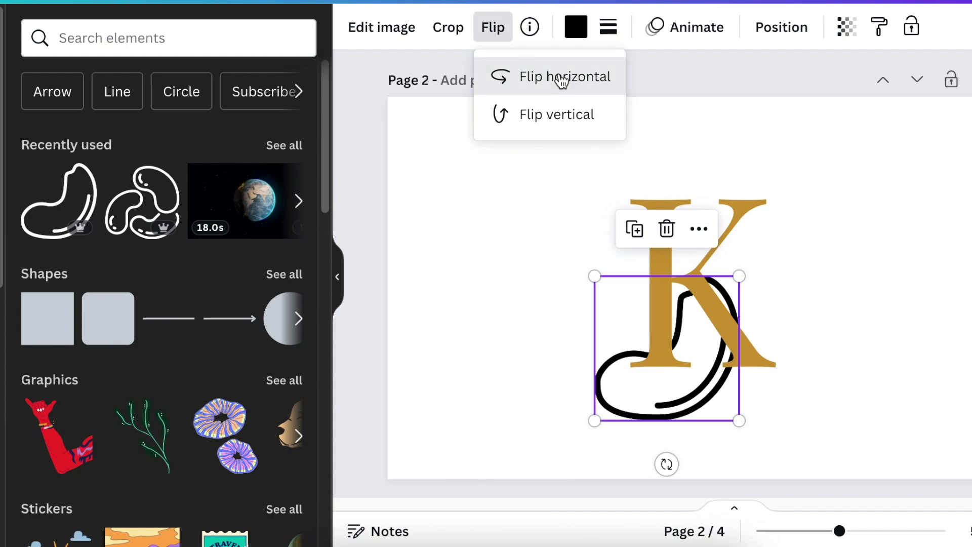
{"action": "left_click", "coordinate": [514, 76]}
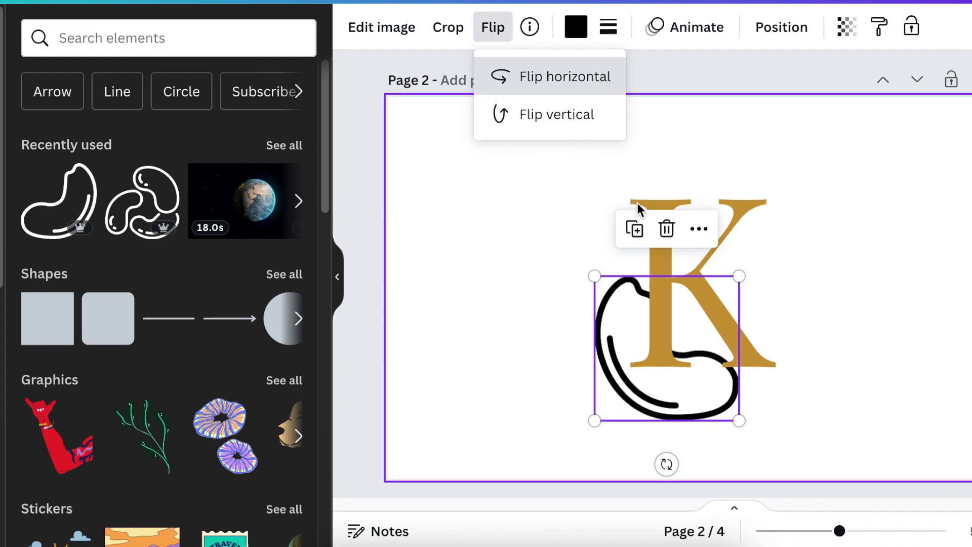
Place the cashew against the K's right leg and rotate it slightly counterclockwise.
{"action": "left_click", "coordinate": [729, 405]}
{"action": "left_click_drag", "start_coordinate": [729, 405], "coordinate": [858, 344]}
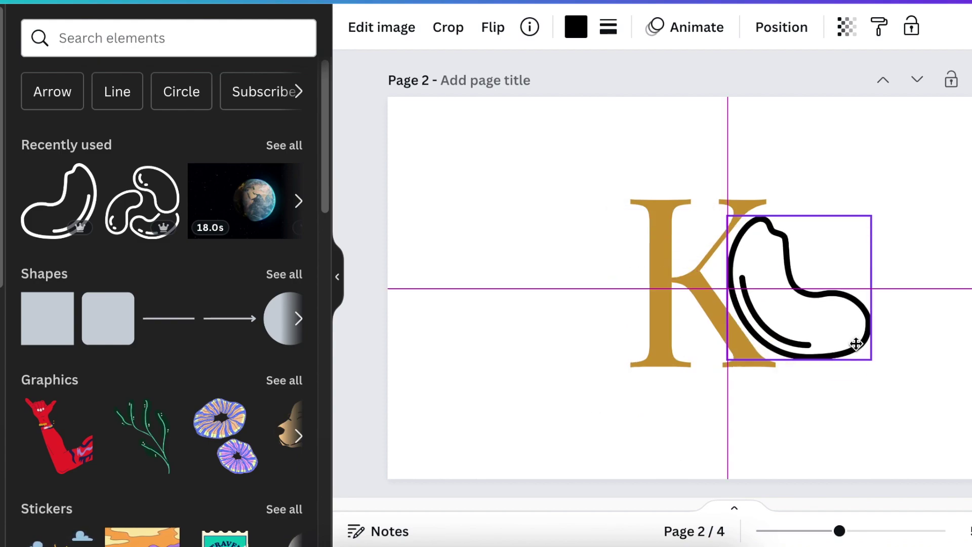
{"action": "left_click_drag", "start_coordinate": [854, 344], "coordinate": [817, 323]}
{"action": "left_click", "coordinate": [888, 387]}
{"action": "left_click_drag", "start_coordinate": [794, 401], "coordinate": [813, 400]}
{"action": "left_click_drag", "start_coordinate": [828, 316], "coordinate": [837, 332]}
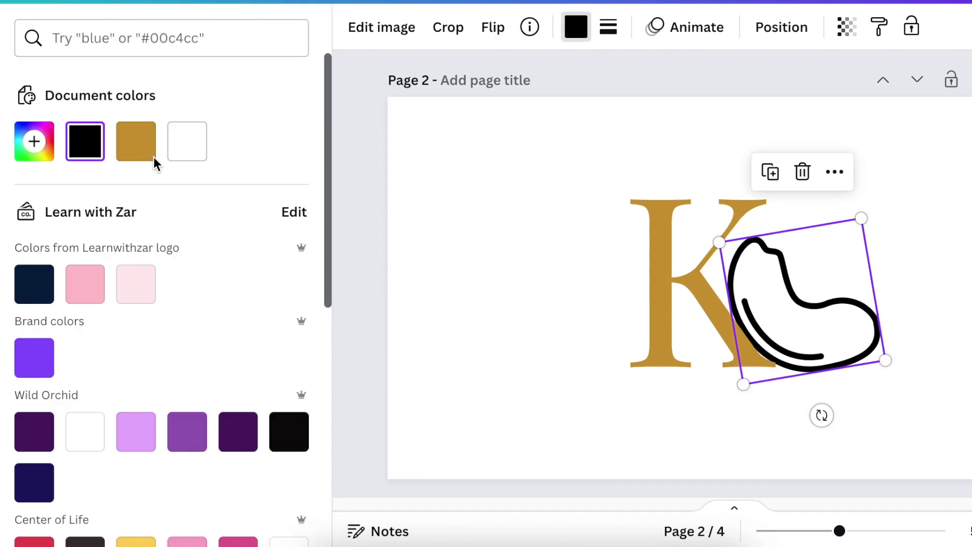
Colour the cashew gold and fine-tune its position and angle so it overlaps the K's leg.
{"action": "left_click", "coordinate": [147, 152]}
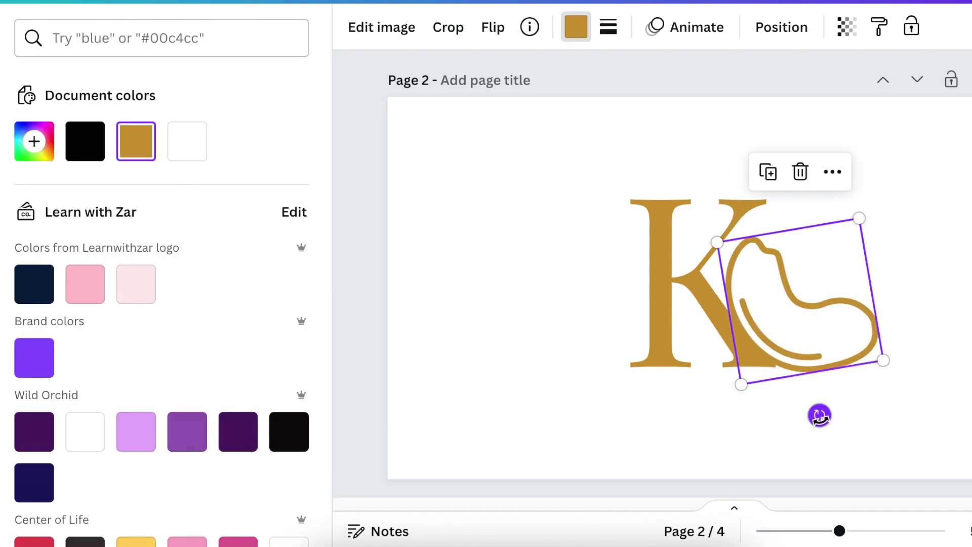
{"action": "left_click_drag", "start_coordinate": [848, 352], "coordinate": [851, 352]}
{"action": "left_click", "coordinate": [899, 399]}
{"action": "left_click", "coordinate": [840, 344]}
{"action": "left_click_drag", "start_coordinate": [825, 403], "coordinate": [806, 406]}
{"action": "left_click", "coordinate": [918, 438]}
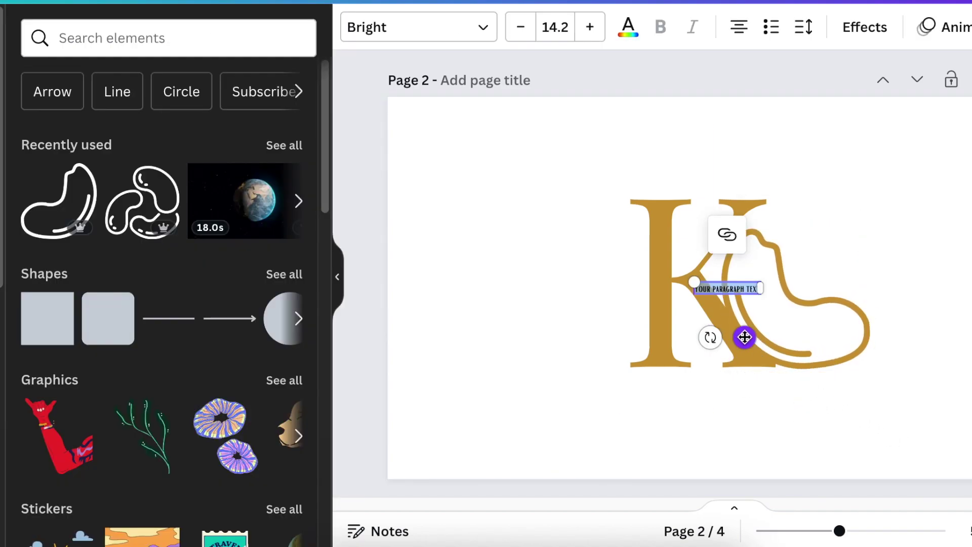
Add a gold Playfair Display SC text box below the K, enlarge it to size 43.2 and enter "KALANGA".
{"action": "left_click_drag", "start_coordinate": [744, 336], "coordinate": [759, 442]}
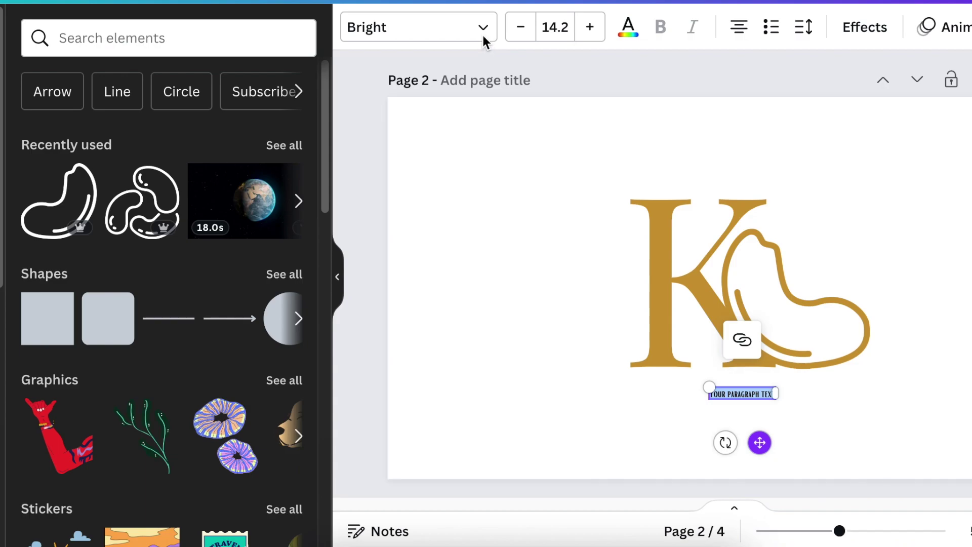
{"action": "left_click", "coordinate": [484, 30]}
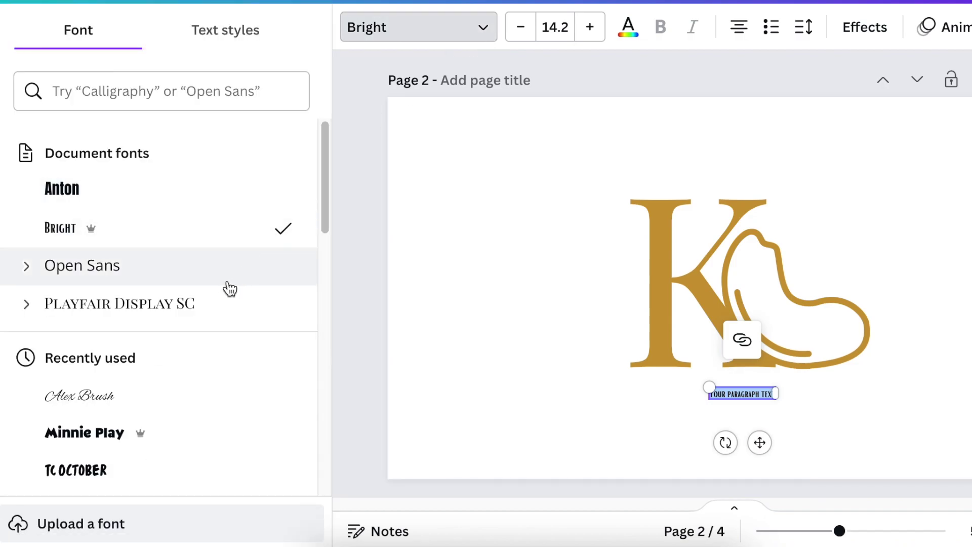
{"action": "left_click", "coordinate": [223, 304]}
{"action": "left_click", "coordinate": [628, 26]}
{"action": "left_click", "coordinate": [135, 141]}
{"action": "left_click_drag", "start_coordinate": [686, 387], "coordinate": [458, 364]}
{"action": "left_click_drag", "start_coordinate": [644, 441], "coordinate": [766, 453]}
{"action": "type", "text": "KALANGA"}
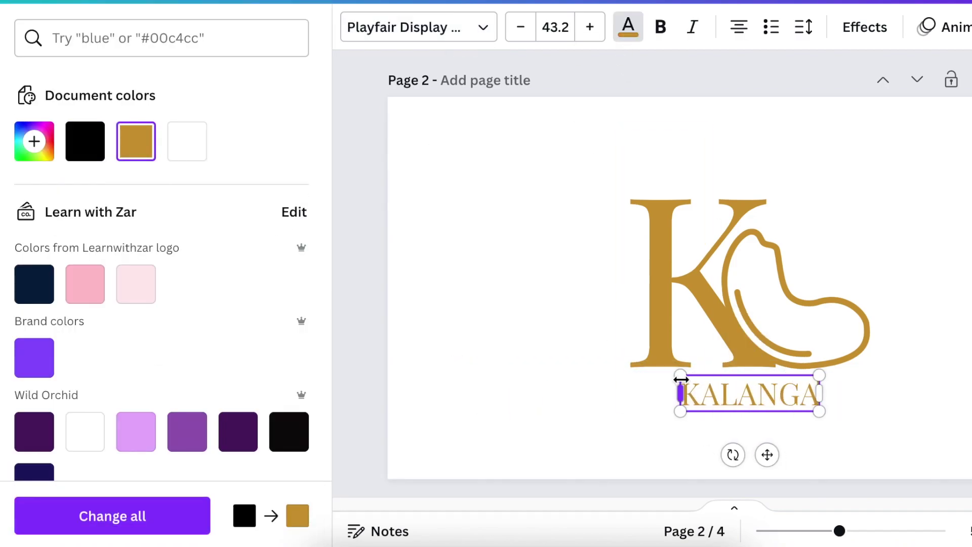
Adjust the KALANGA text below the K and add the word "CASHEWS" to the logo.
{"action": "left_click_drag", "start_coordinate": [680, 379], "coordinate": [626, 380]}
{"action": "left_click_drag", "start_coordinate": [796, 399], "coordinate": [795, 370]}
{"action": "double_click", "coordinate": [795, 370]}
{"action": "type", "text": "CASHEWS"}
{"action": "left_click_drag", "start_coordinate": [652, 424], "coordinate": [752, 429]}
{"action": "left_click", "coordinate": [809, 445]}
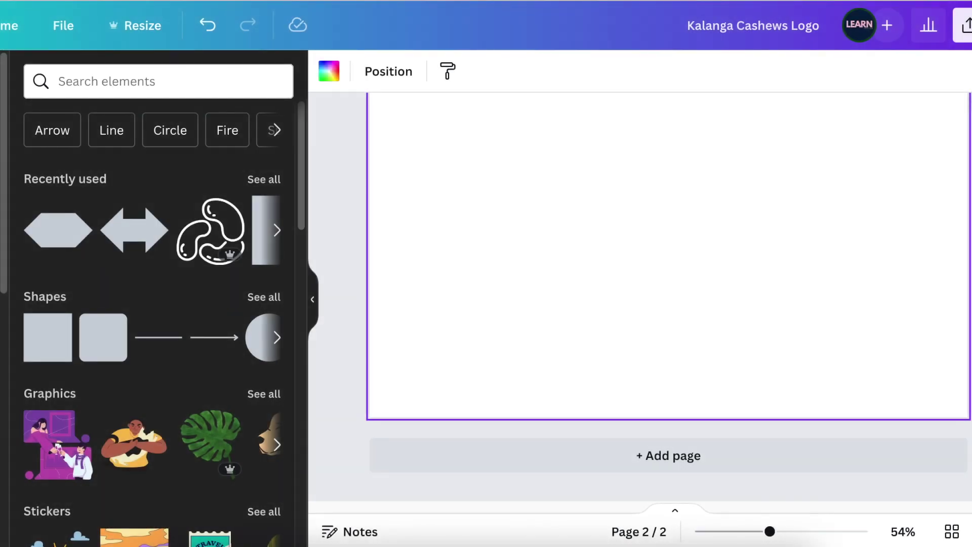
Copy the gold three-cashew icon from page 1 onto blank page 2 and enlarge it in the upper middle.
{"action": "scroll", "coordinate": [668, 297], "scroll_direction": "up", "scroll_amount": 2}
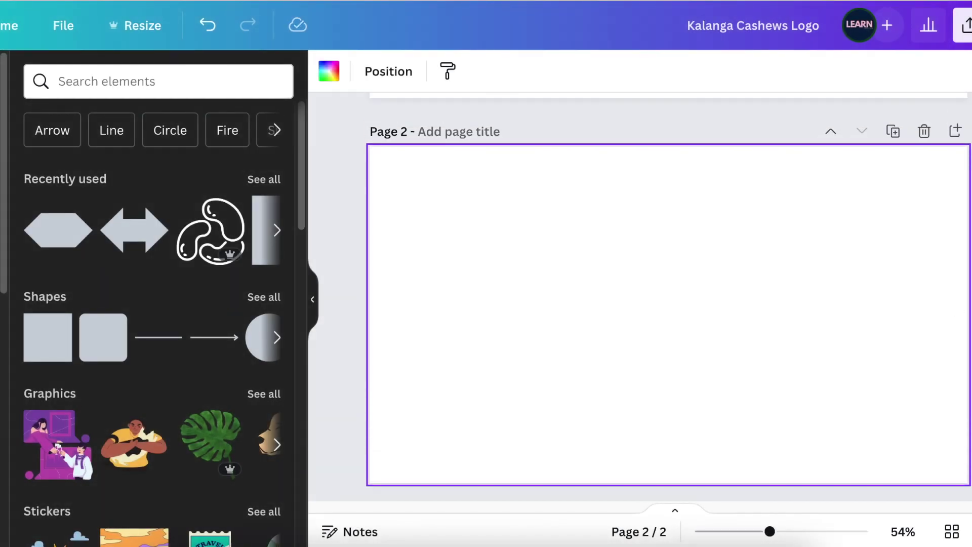
{"action": "scroll", "coordinate": [730, 253], "scroll_direction": "up", "scroll_amount": 4}
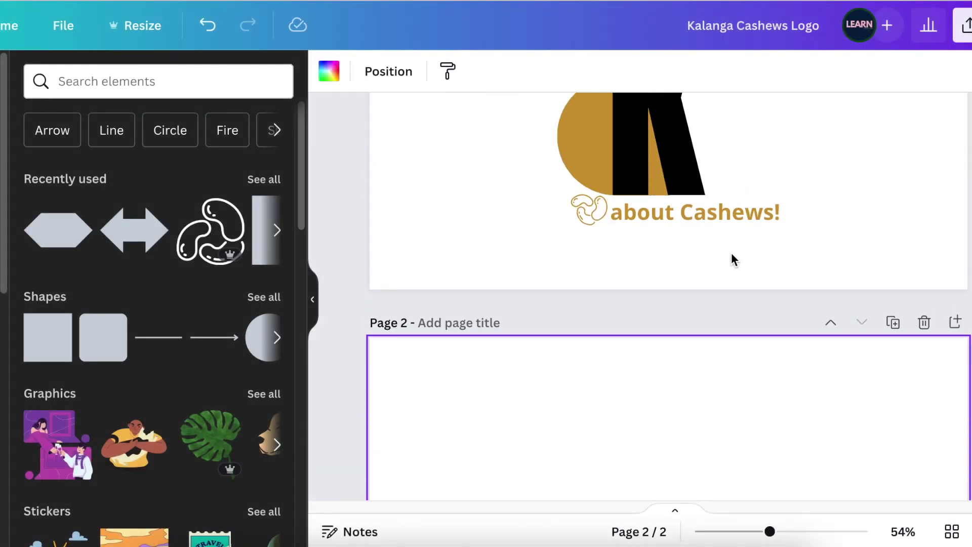
{"action": "left_click", "coordinate": [586, 207]}
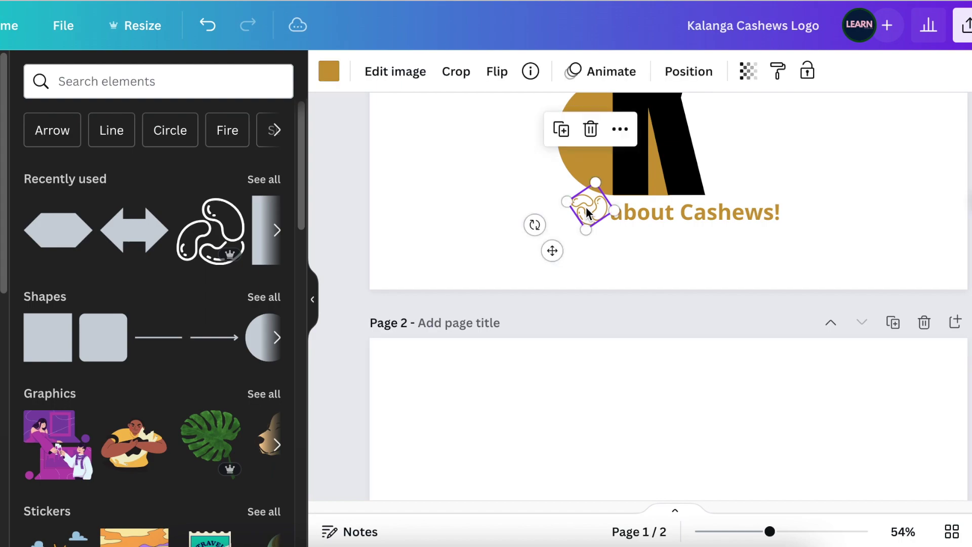
{"action": "left_click", "coordinate": [611, 406]}
{"action": "right_click", "coordinate": [612, 406]}
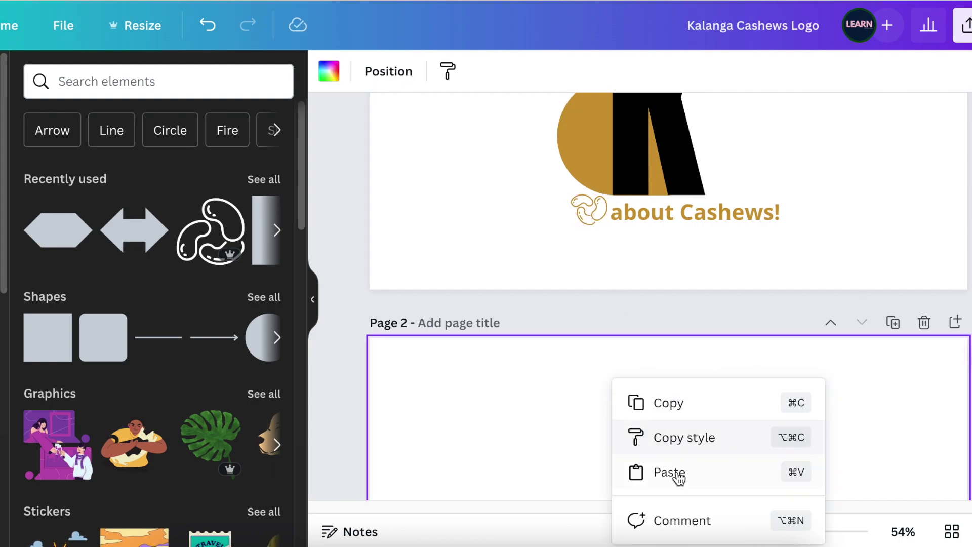
{"action": "left_click", "coordinate": [744, 470]}
{"action": "scroll", "coordinate": [670, 296], "scroll_direction": "down", "scroll_amount": 3}
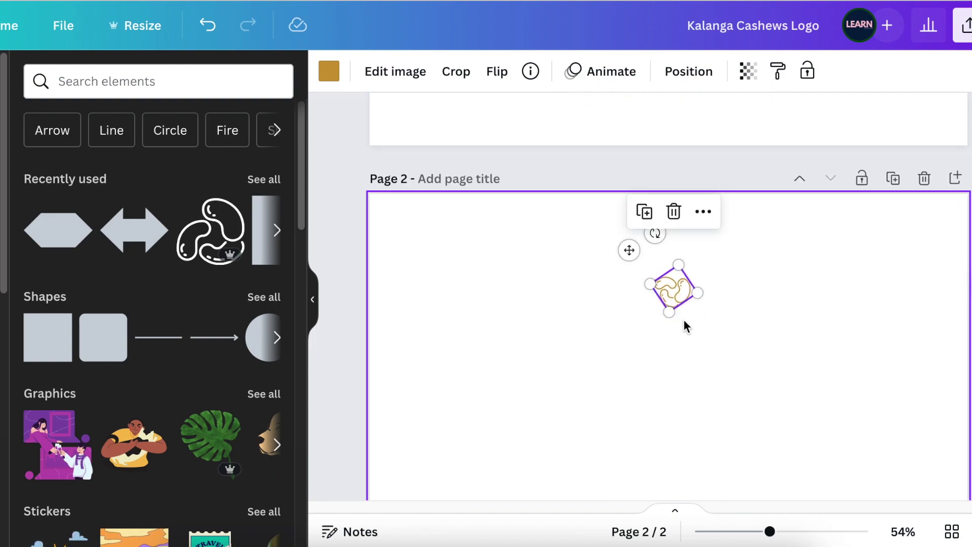
{"action": "left_click_drag", "start_coordinate": [625, 385], "coordinate": [617, 406]}
{"action": "left_click", "coordinate": [629, 364]}
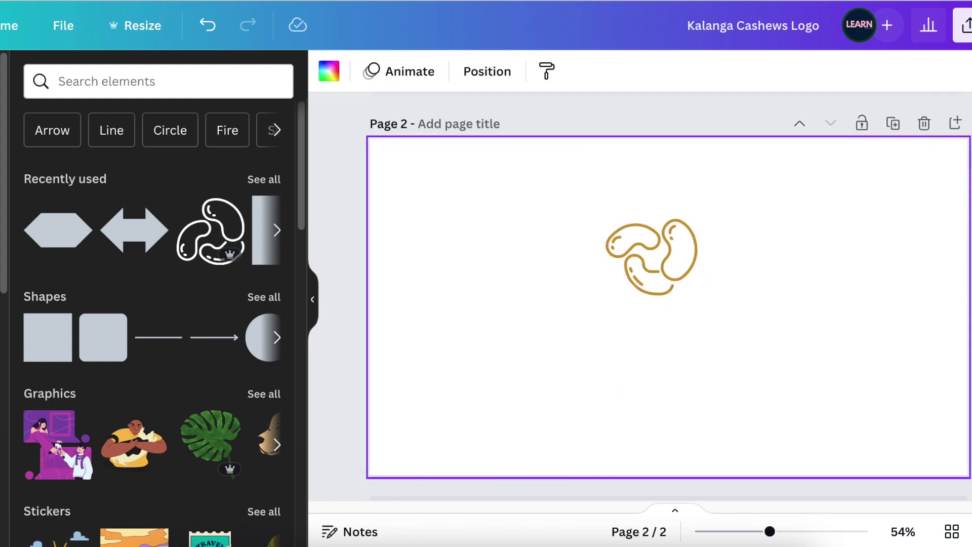
Add the text "KALANGA" in Playfair Display SC below the cashew icon and enlarge it to font size 129.
{"action": "key", "text": "t"}
{"action": "left_click", "coordinate": [445, 71]}
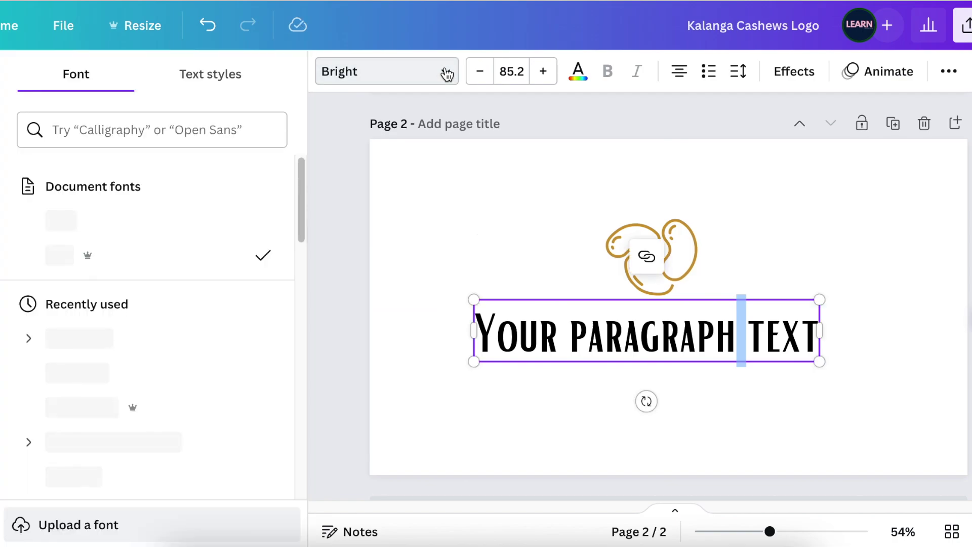
{"action": "left_click", "coordinate": [180, 448]}
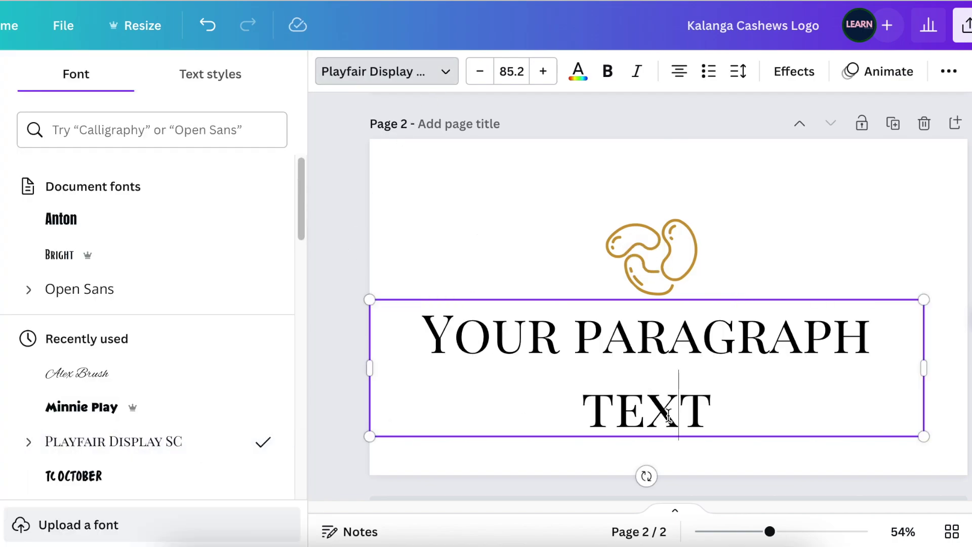
{"action": "double_click", "coordinate": [668, 415]}
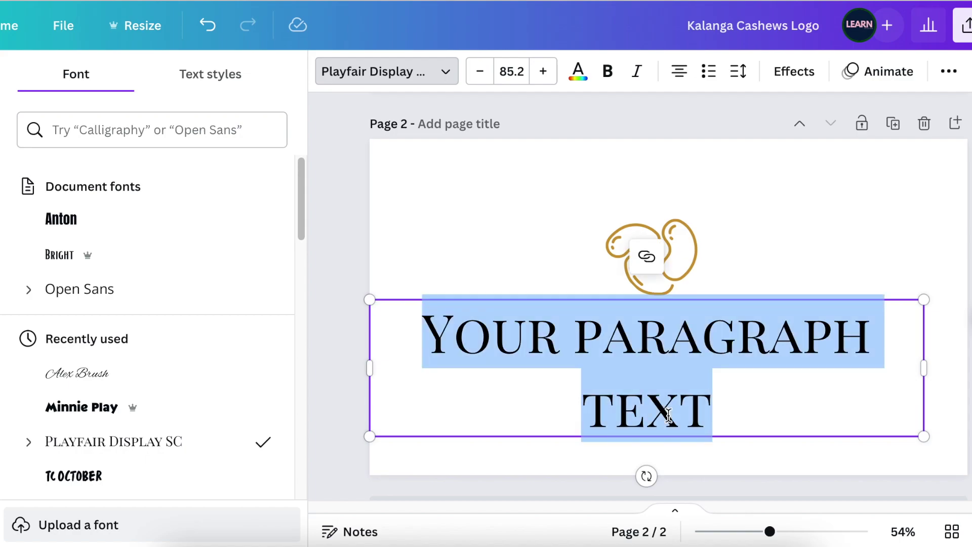
{"action": "type", "text": "K"}
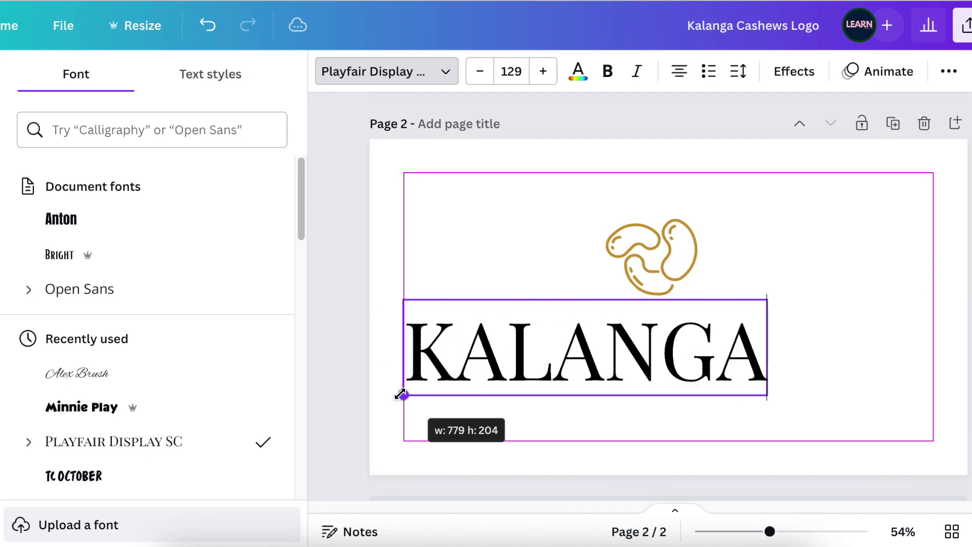
{"action": "left_click_drag", "start_coordinate": [401, 395], "coordinate": [402, 394]}
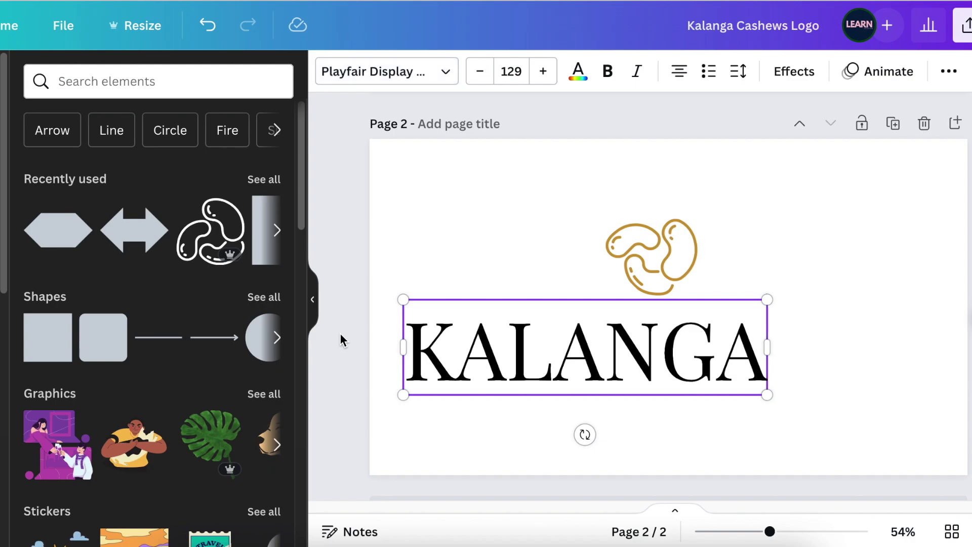
Centre the KALANGA text horizontally on the page beneath the cashew icon and colour it gold.
{"action": "left_click", "coordinate": [341, 339]}
{"action": "left_click", "coordinate": [487, 353]}
{"action": "left_click_drag", "start_coordinate": [487, 353], "coordinate": [572, 330]}
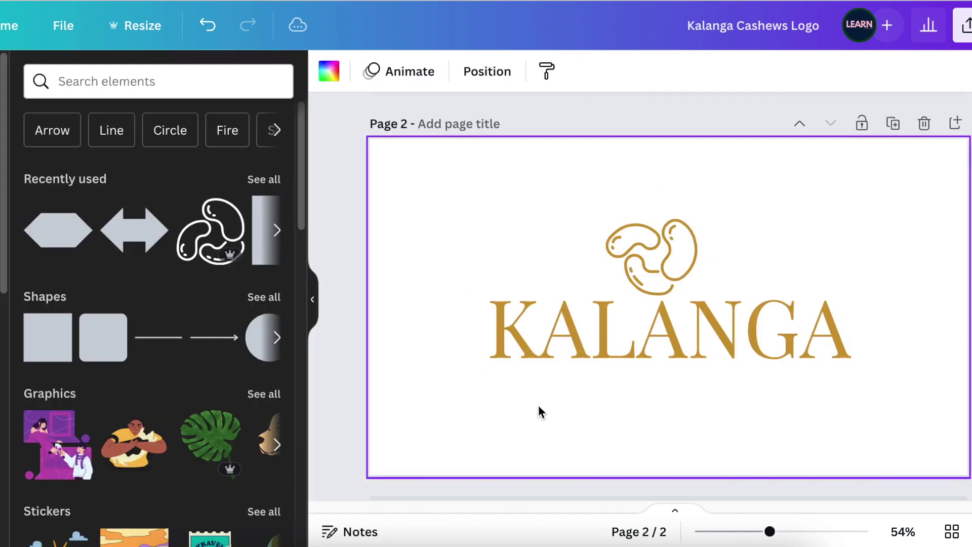
{"action": "left_click", "coordinate": [635, 310]}
{"action": "left_click", "coordinate": [625, 412]}
Add the text "CASHEWS" in Open Sans, size 51.9, centred below KALANGA.
{"action": "key", "text": "t"}
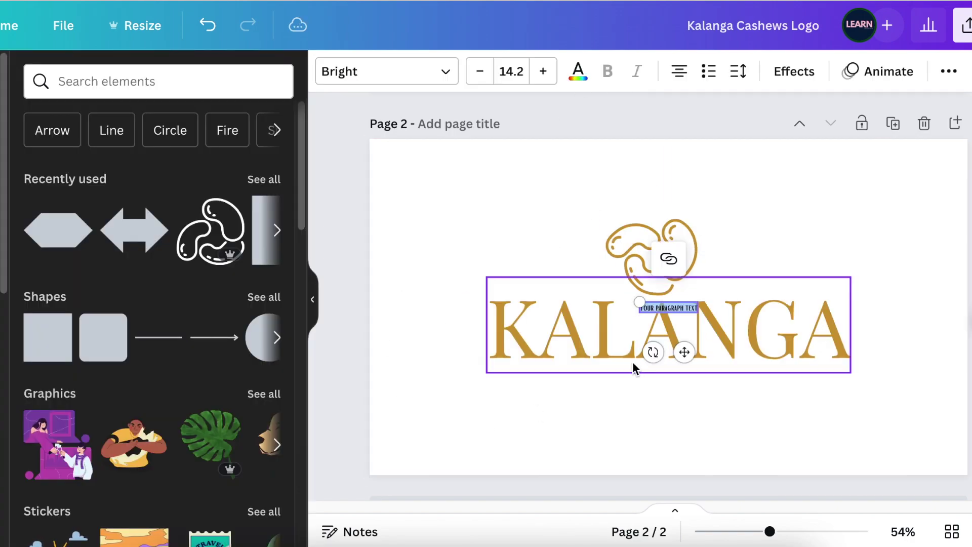
{"action": "left_click_drag", "start_coordinate": [683, 351], "coordinate": [683, 424]}
{"action": "left_click_drag", "start_coordinate": [639, 372], "coordinate": [486, 345]}
{"action": "left_click", "coordinate": [386, 71]}
{"action": "left_click", "coordinate": [81, 289]}
{"action": "type", "text": "CASHEWS"}
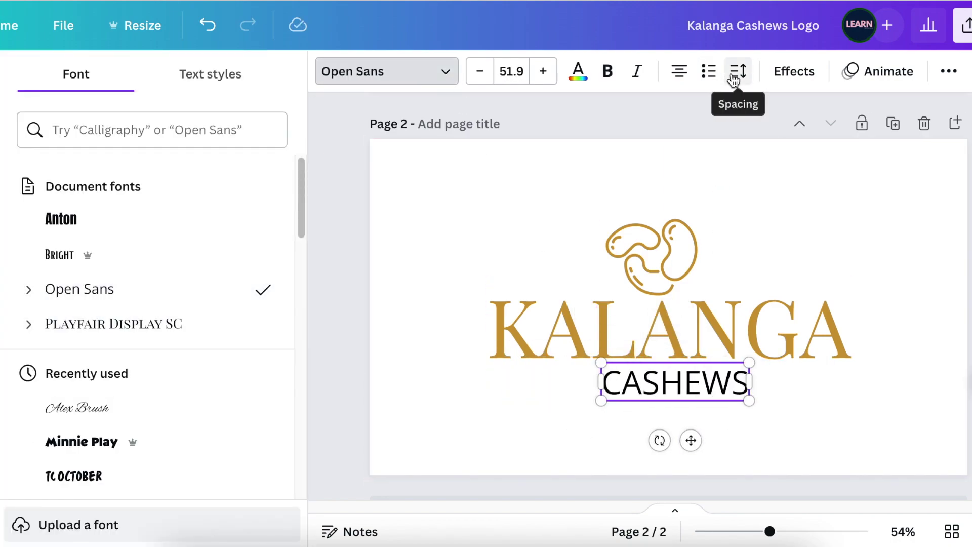
Widen the letter spacing of the CASHEWS text below KALANGA and open its text colour options.
{"action": "left_click", "coordinate": [738, 71]}
{"action": "left_click_drag", "start_coordinate": [779, 140], "coordinate": [903, 141]}
{"action": "left_click_drag", "start_coordinate": [412, 231], "coordinate": [745, 431]}
{"action": "left_click", "coordinate": [671, 380]}
{"action": "left_click", "coordinate": [578, 71]}
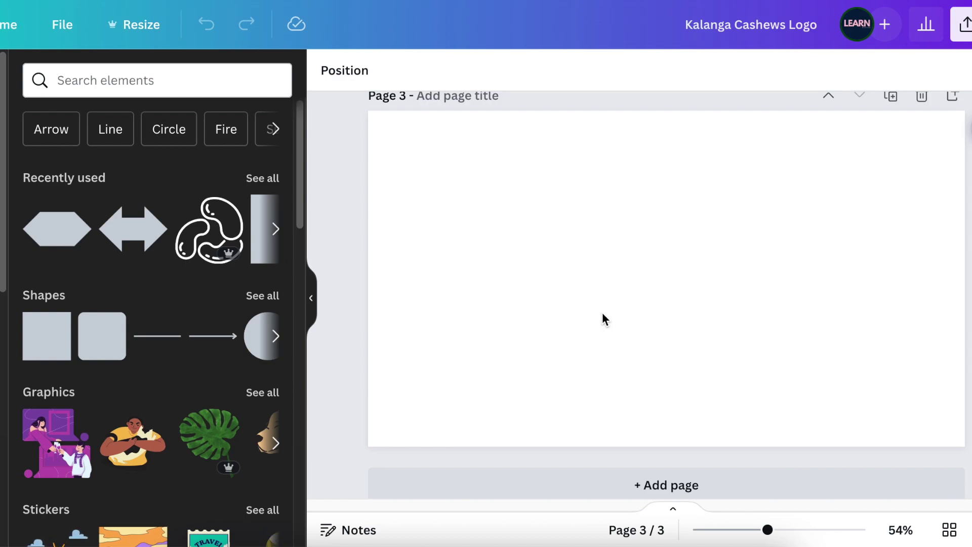
Add a circle to blank page 3 and enlarge it to about 553 by 553.
{"action": "key", "text": "c"}
{"action": "left_click", "coordinate": [603, 312]}
{"action": "left_click_drag", "start_coordinate": [657, 294], "coordinate": [752, 381]}
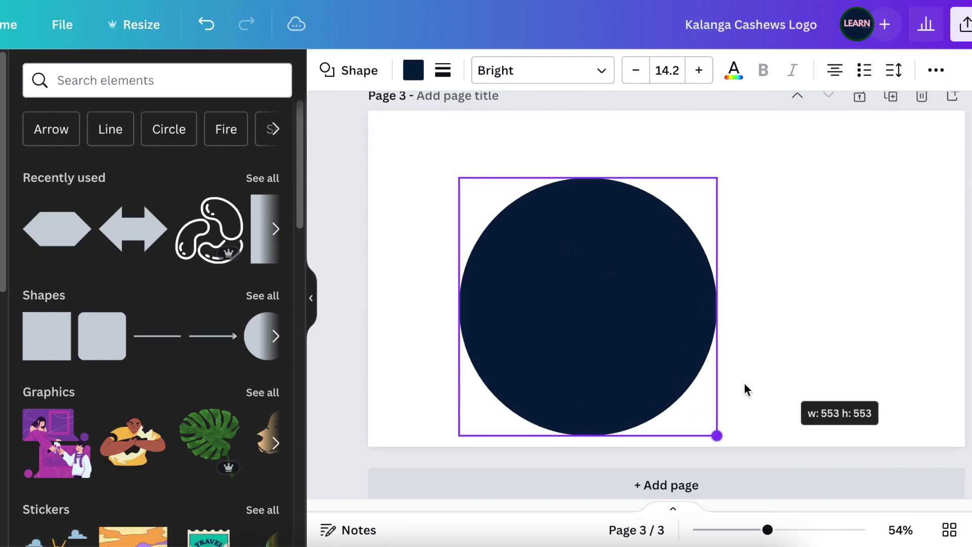
Reshape the page 3 circle into a wide oval and centre it near the middle of the page.
{"action": "left_click_drag", "start_coordinate": [587, 434], "coordinate": [585, 400]}
{"action": "left_click_drag", "start_coordinate": [716, 178], "coordinate": [738, 159]}
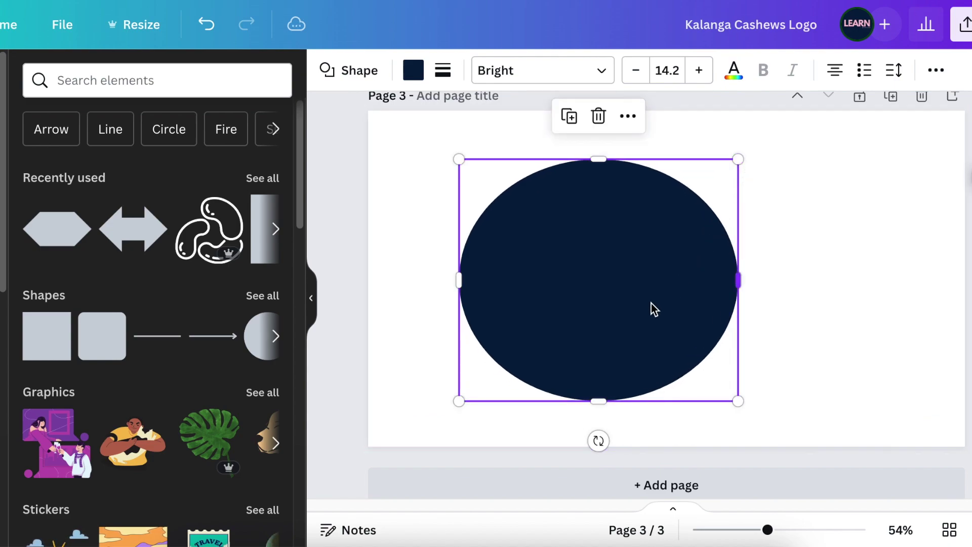
{"action": "left_click_drag", "start_coordinate": [602, 332], "coordinate": [643, 334]}
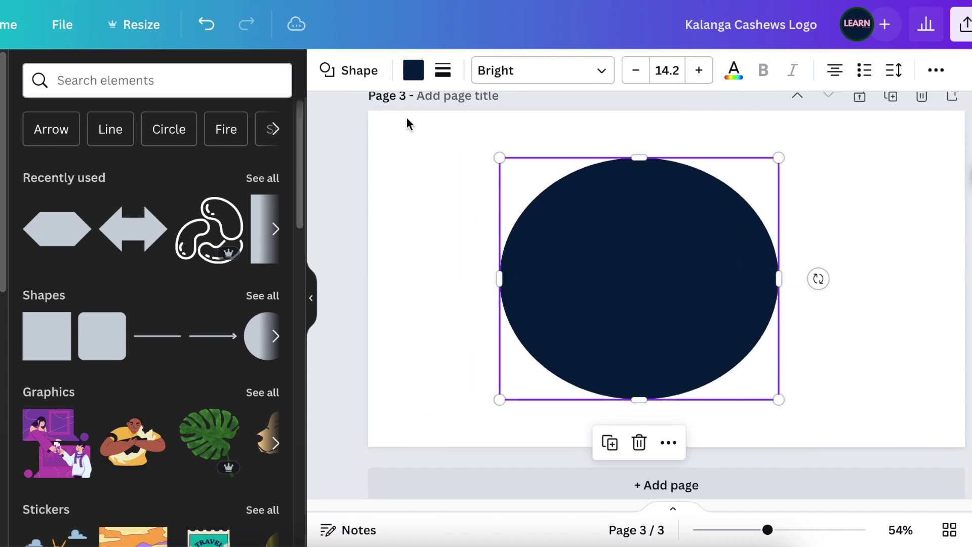
Search the colour choices for "green" and fill the oval with the plain green swatch.
{"action": "left_click", "coordinate": [413, 70]}
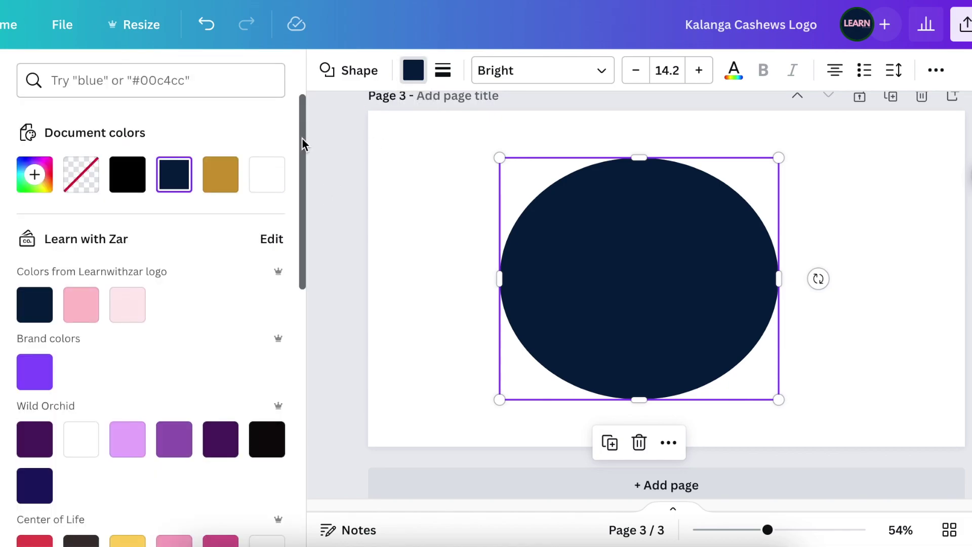
{"action": "left_click", "coordinate": [135, 86]}
{"action": "type", "text": "green"}
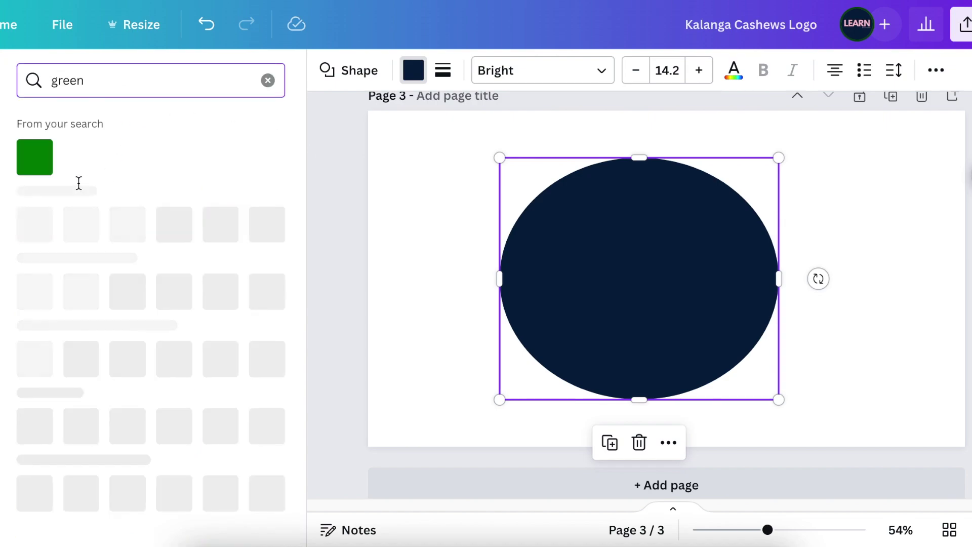
{"action": "left_click", "coordinate": [40, 161]}
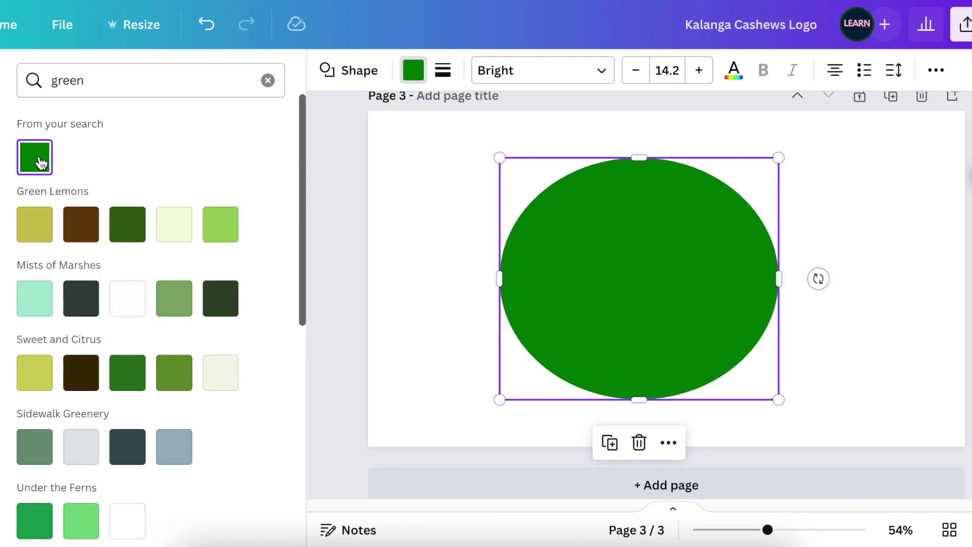
{"action": "left_click", "coordinate": [420, 329]}
{"action": "left_click", "coordinate": [621, 323]}
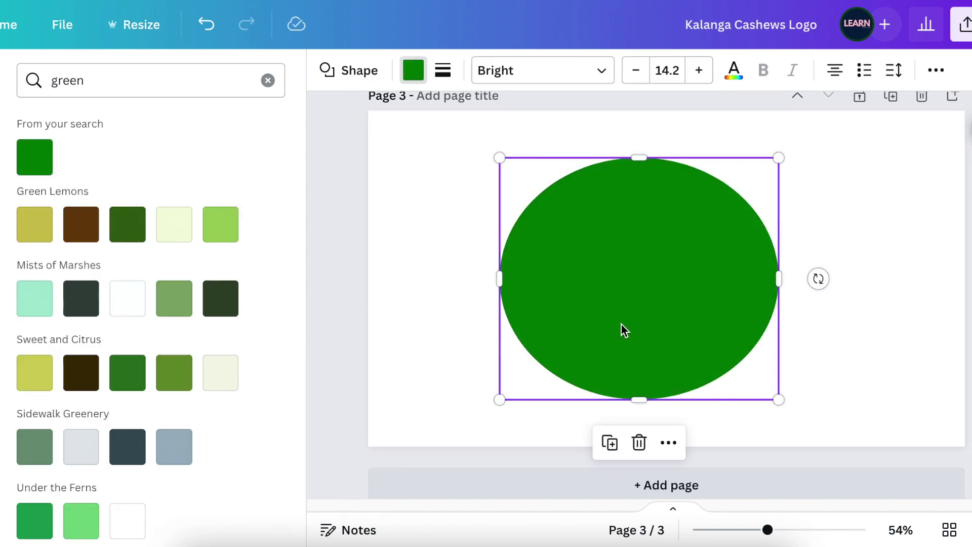
Duplicate the green oval and colour the copy white so that only a green crescent shows.
{"action": "left_click", "coordinate": [610, 443]}
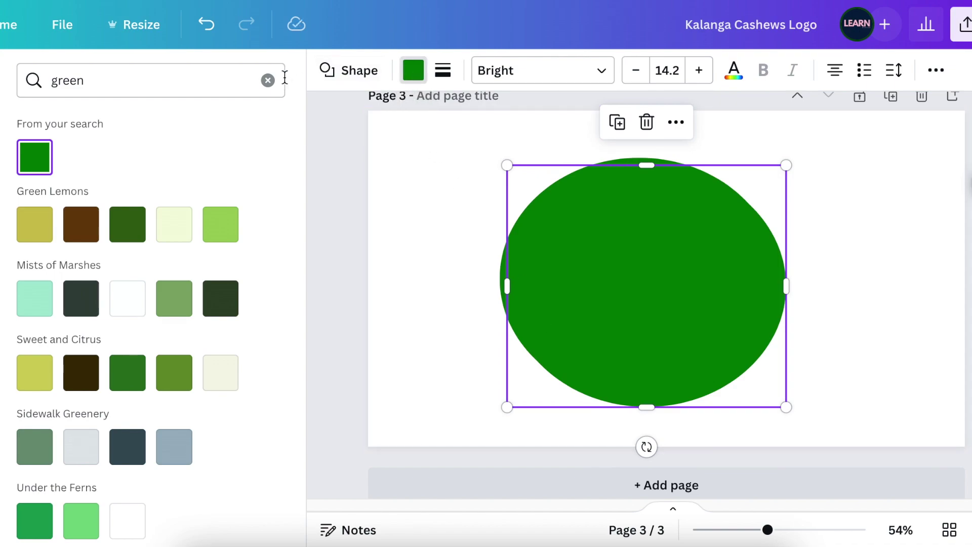
{"action": "left_click", "coordinate": [267, 81]}
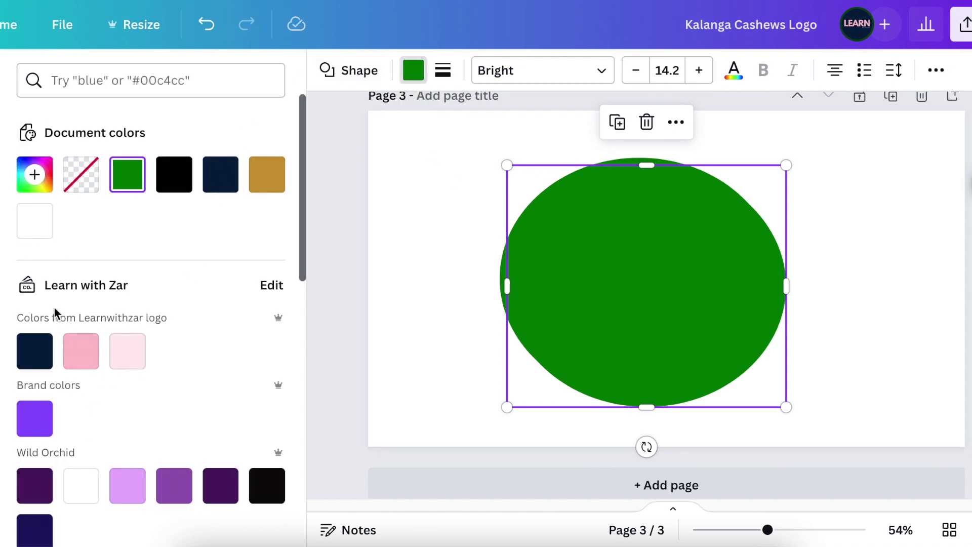
{"action": "left_click", "coordinate": [34, 226]}
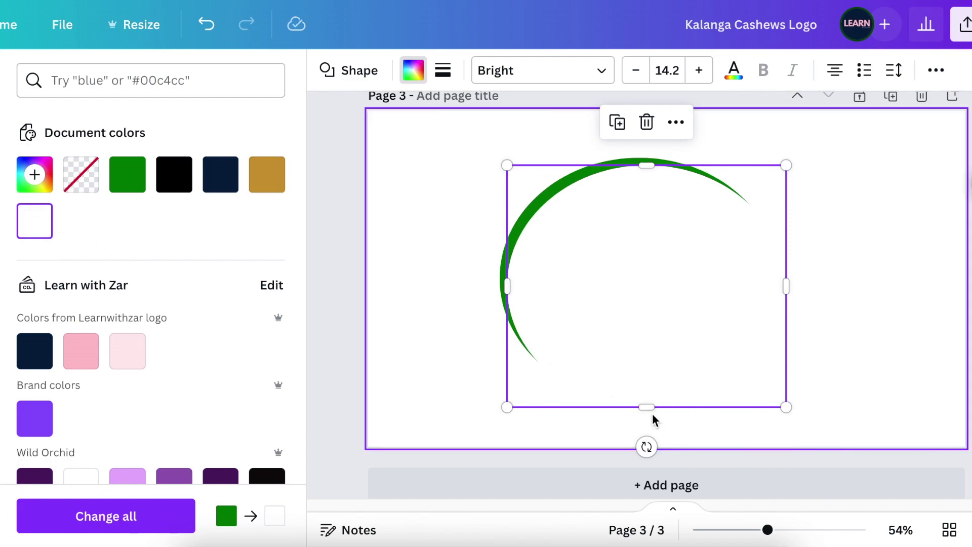
{"action": "left_click", "coordinate": [451, 338]}
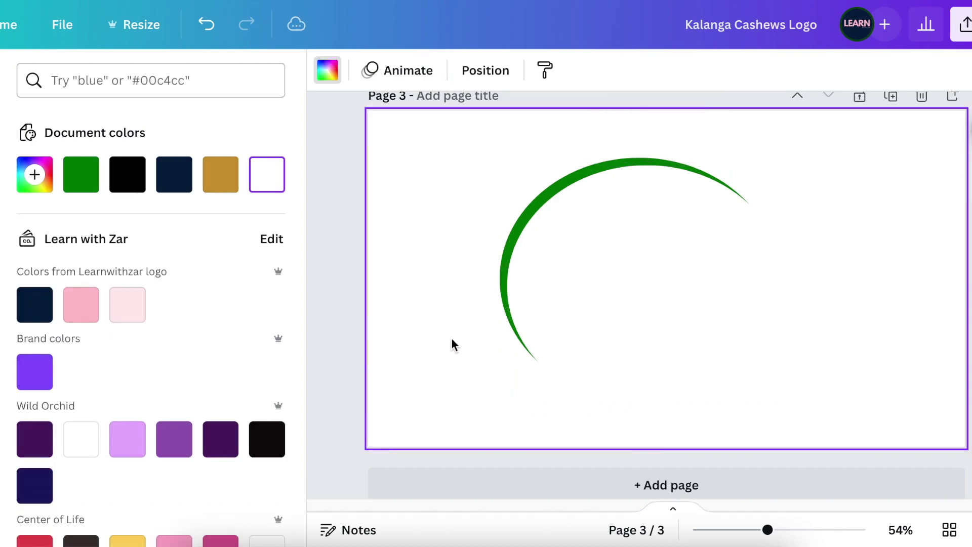
Group the green and white ovals, duplicate the group and move the copy to the page's right edge.
{"action": "left_click_drag", "start_coordinate": [330, 284], "coordinate": [649, 306]}
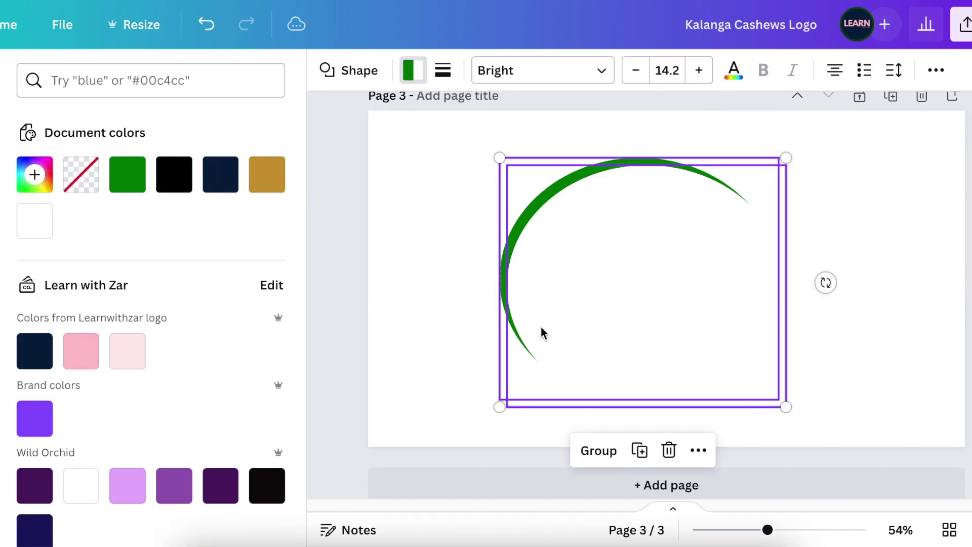
{"action": "left_click", "coordinate": [584, 452]}
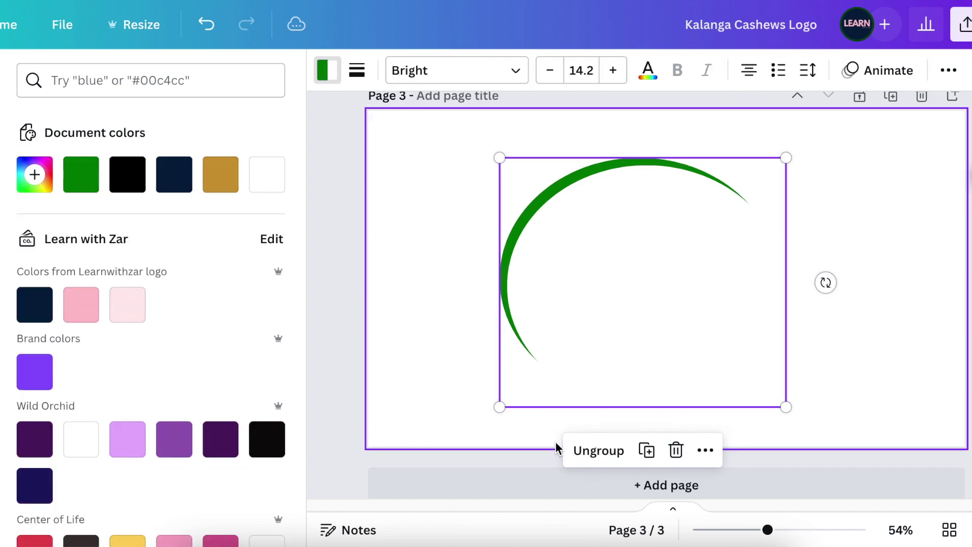
{"action": "left_click", "coordinate": [640, 454]}
{"action": "left_click_drag", "start_coordinate": [647, 327], "coordinate": [930, 340]}
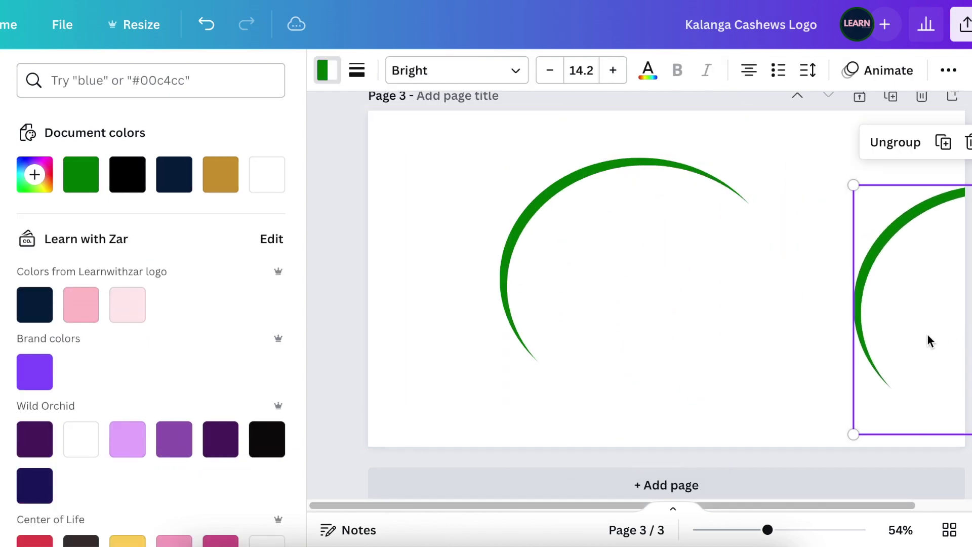
Ungroup the original crescent and align its white oval vertically with the green oval, offset to the right.
{"action": "left_click", "coordinate": [510, 386]}
{"action": "left_click_drag", "start_coordinate": [420, 302], "coordinate": [542, 336]}
{"action": "left_click", "coordinate": [589, 449]}
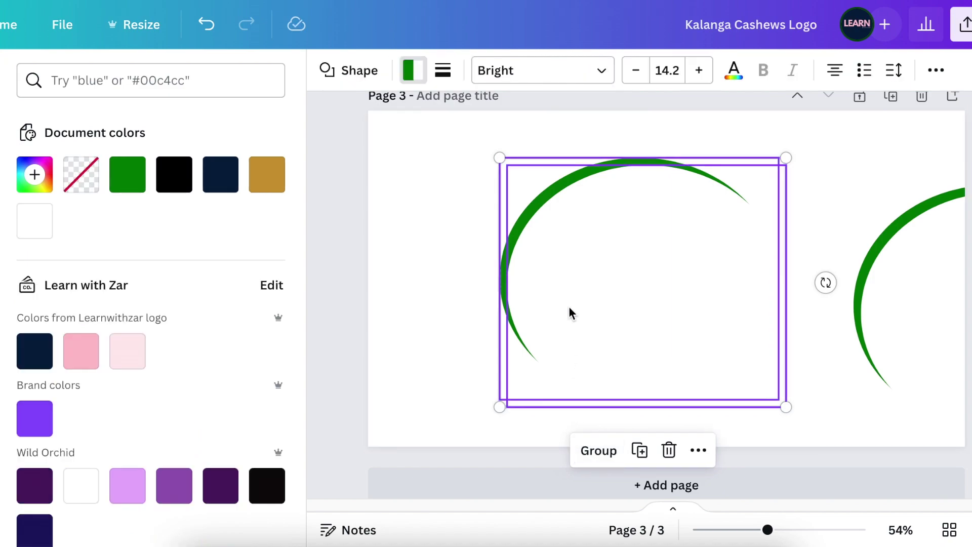
{"action": "left_click", "coordinate": [555, 310]}
{"action": "left_click", "coordinate": [512, 340]}
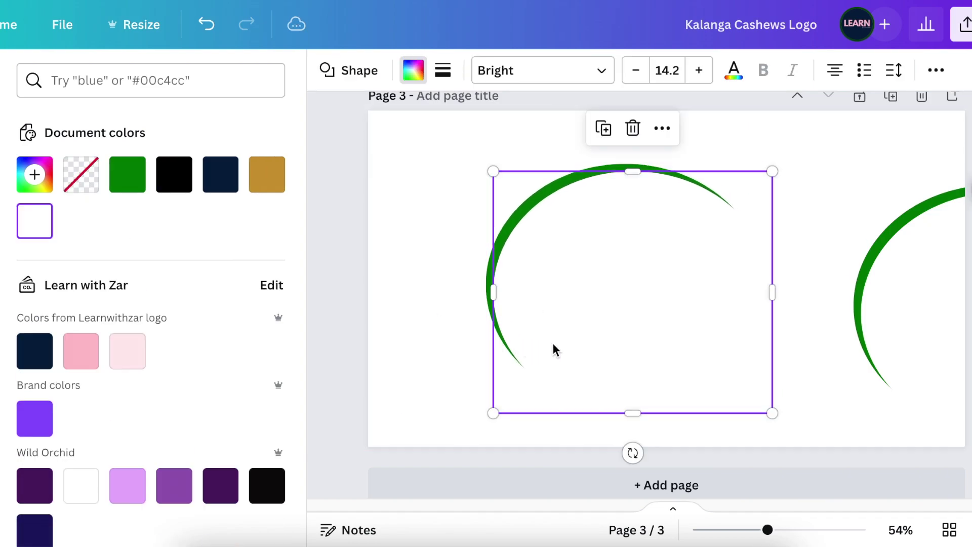
{"action": "mouse_move", "coordinate": [613, 351]}
{"action": "left_mouse_down"}
{"action": "mouse_move", "coordinate": [635, 352]}
{"action": "mouse_move", "coordinate": [623, 346]}
{"action": "left_mouse_up"}
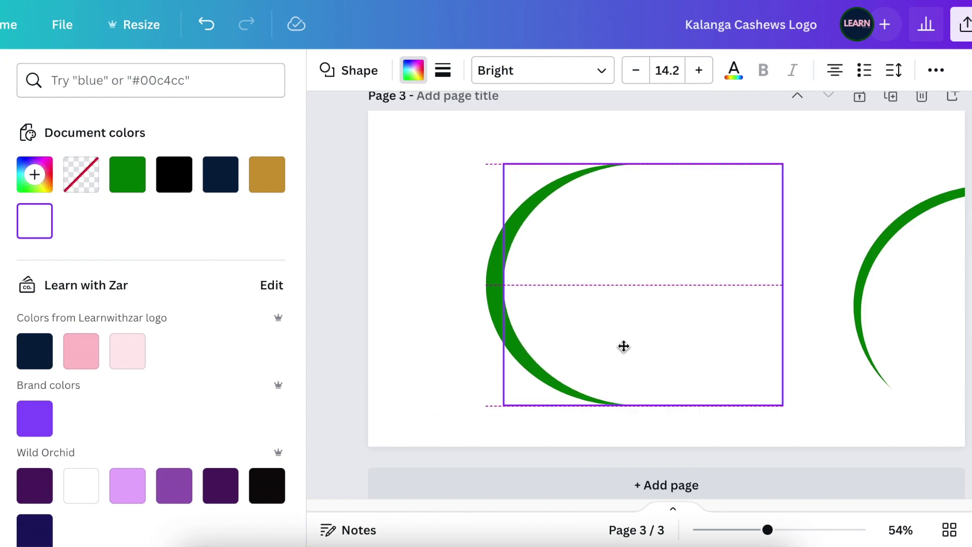
{"action": "left_click_drag", "start_coordinate": [623, 346], "coordinate": [623, 347]}
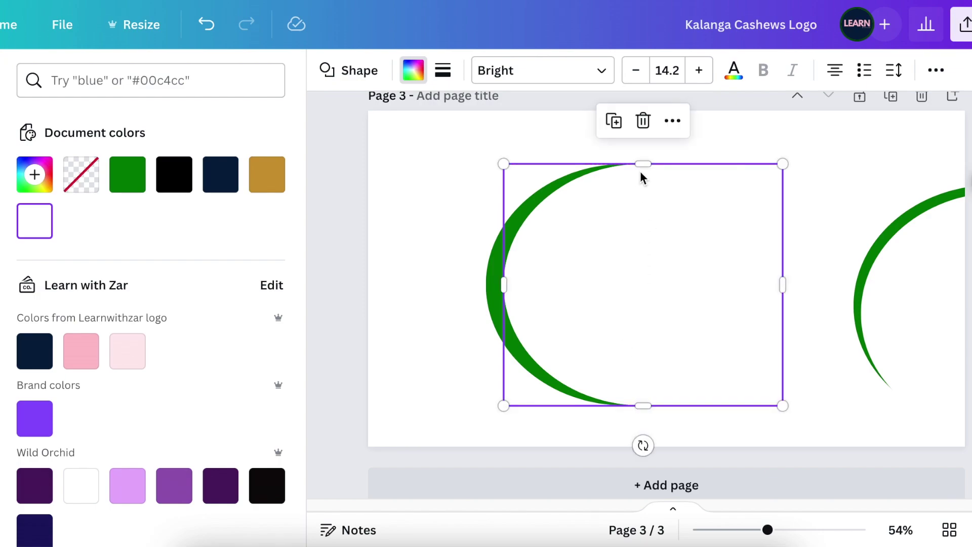
Shorten the white oval at its top and bottom edges and nudge it left to form a C-shaped green crescent.
{"action": "left_click_drag", "start_coordinate": [640, 164], "coordinate": [625, 172]}
{"action": "key", "text": "Escape"}
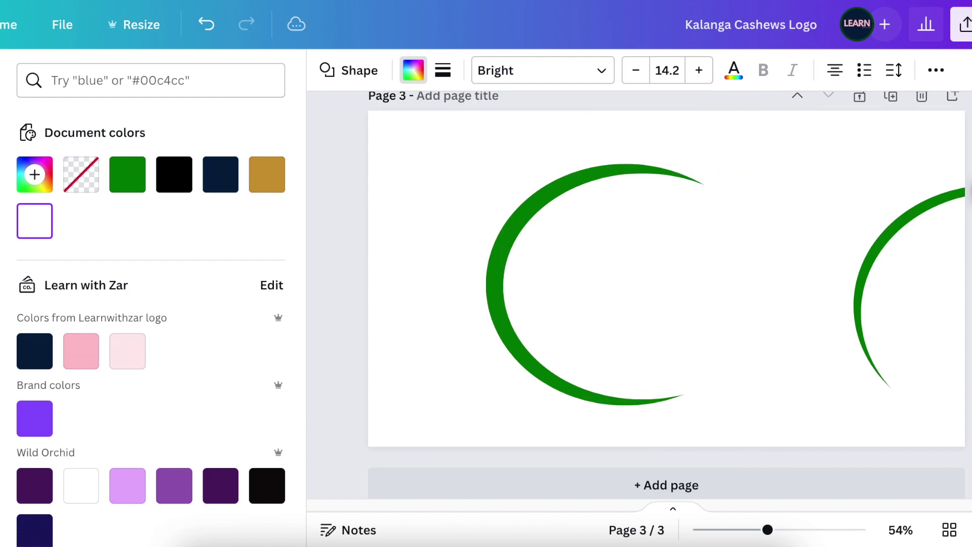
{"action": "key", "text": "Left"}
{"action": "key", "text": "Left"}
{"action": "key", "text": "Left"}
{"action": "key", "text": "Left"}
{"action": "key", "text": "Left"}
{"action": "key", "text": "Left"}
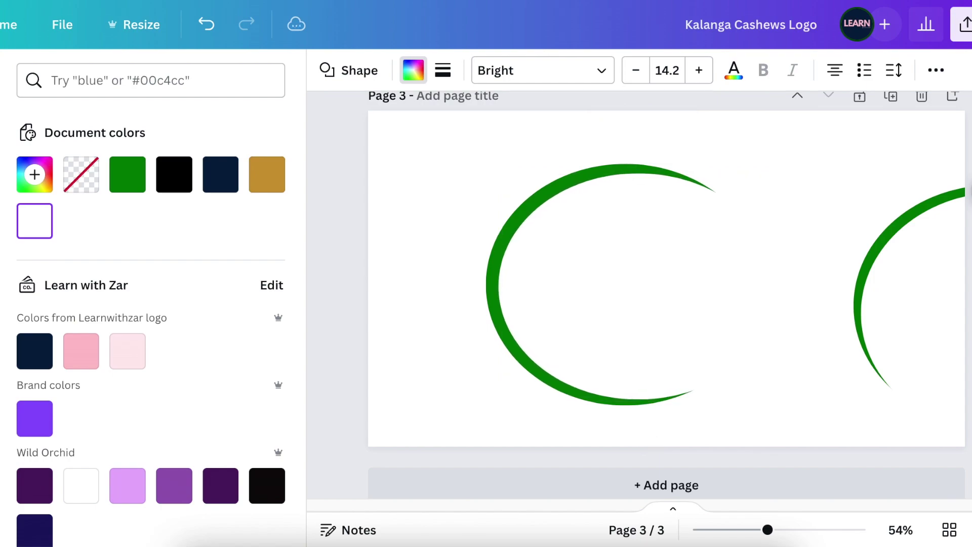
{"action": "key", "text": "Up"}
{"action": "key", "text": "Up"}
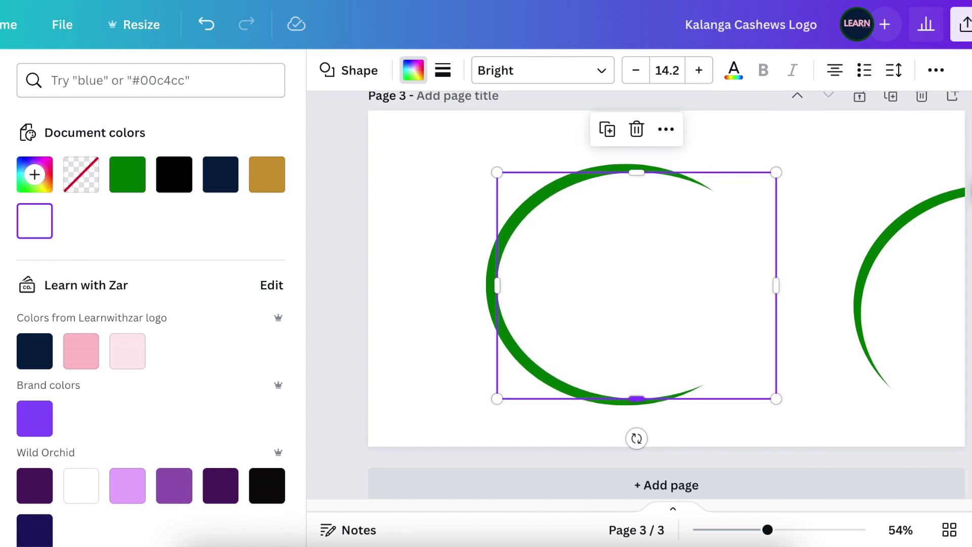
{"action": "left_click", "coordinate": [431, 366]}
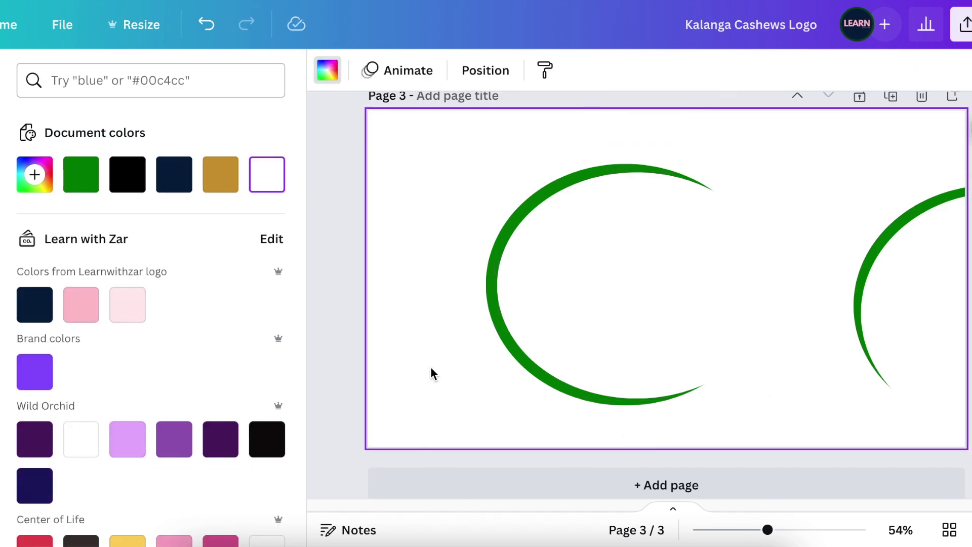
Group the C-shaped green crescent and move it to the left side of the page.
{"action": "left_click_drag", "start_coordinate": [324, 292], "coordinate": [593, 318]}
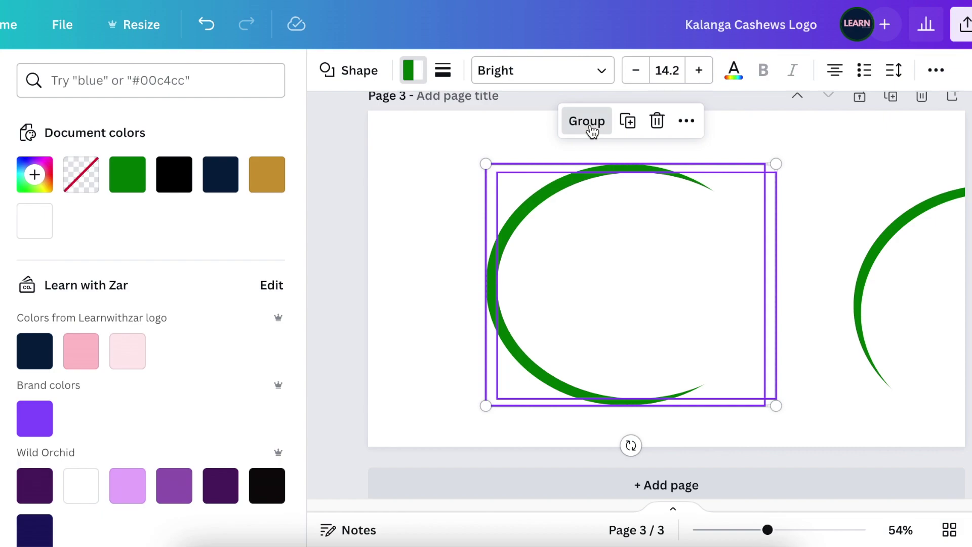
{"action": "left_click", "coordinate": [586, 120]}
{"action": "left_click_drag", "start_coordinate": [652, 268], "coordinate": [436, 266]}
Move the duplicate crescent group from the right edge fully onto the page.
{"action": "left_click", "coordinate": [806, 284]}
{"action": "left_click", "coordinate": [900, 308]}
{"action": "left_click", "coordinate": [786, 395]}
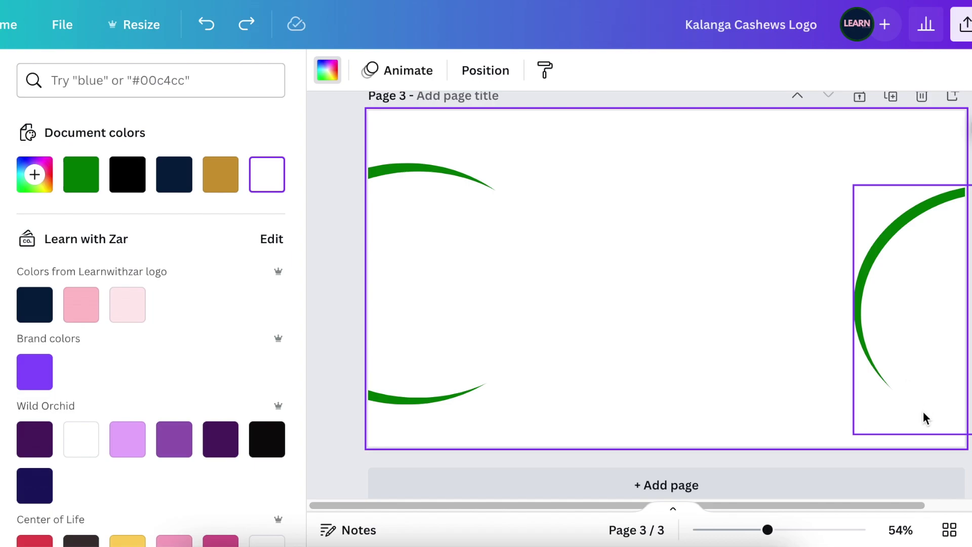
{"action": "left_click", "coordinate": [925, 418]}
{"action": "left_click", "coordinate": [830, 426]}
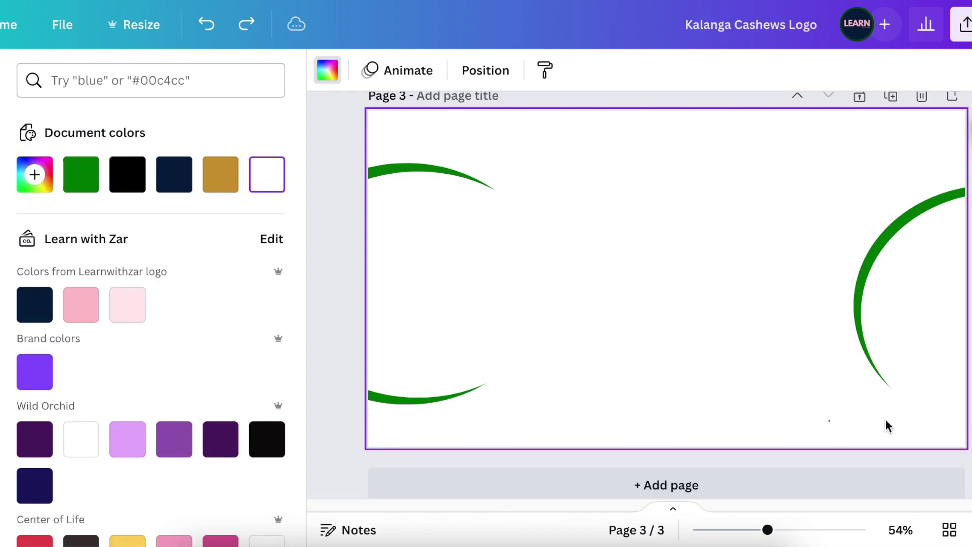
{"action": "left_click_drag", "start_coordinate": [937, 397], "coordinate": [700, 390]}
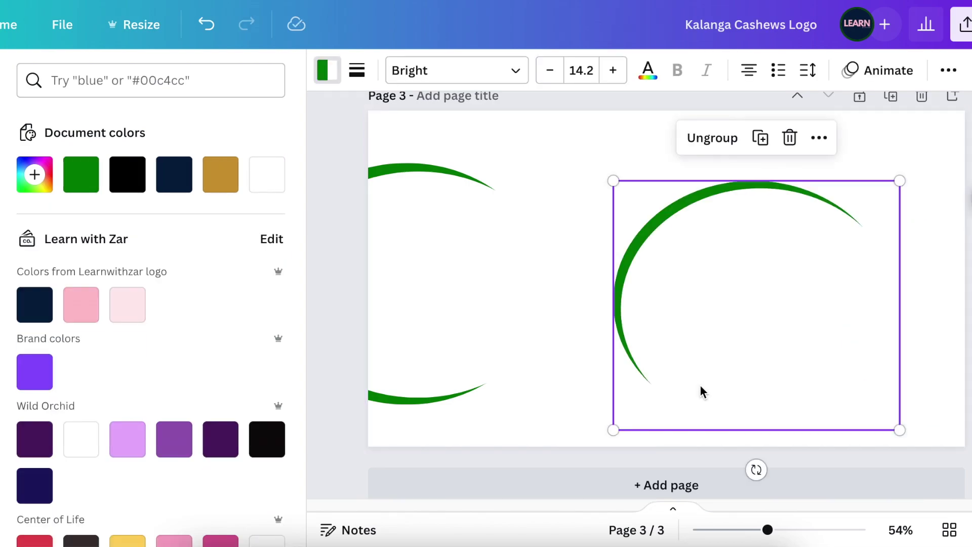
Ungroup the duplicate crescent and recolour its green oval gold from the document colours.
{"action": "left_click", "coordinate": [722, 145]}
{"action": "left_click", "coordinate": [891, 310]}
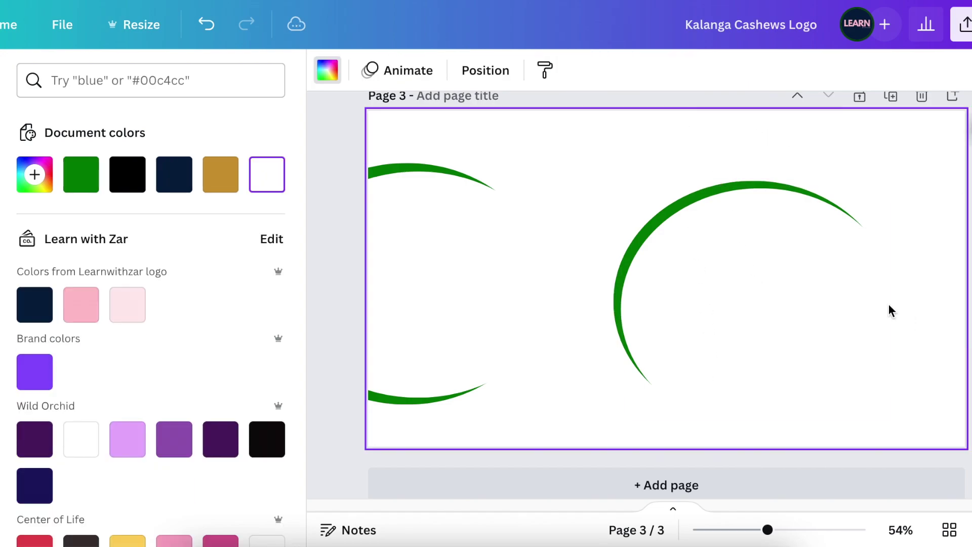
{"action": "left_click", "coordinate": [635, 183]}
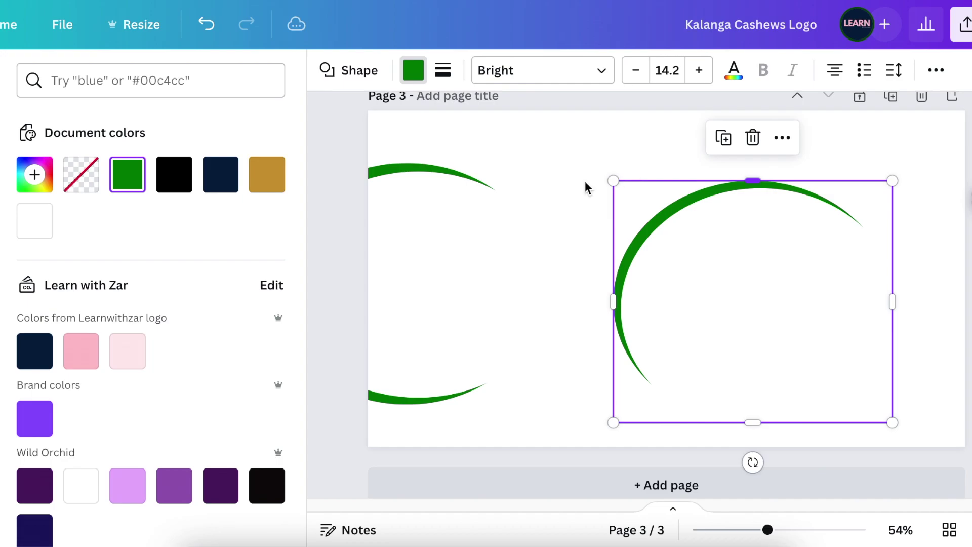
{"action": "left_click", "coordinate": [267, 174]}
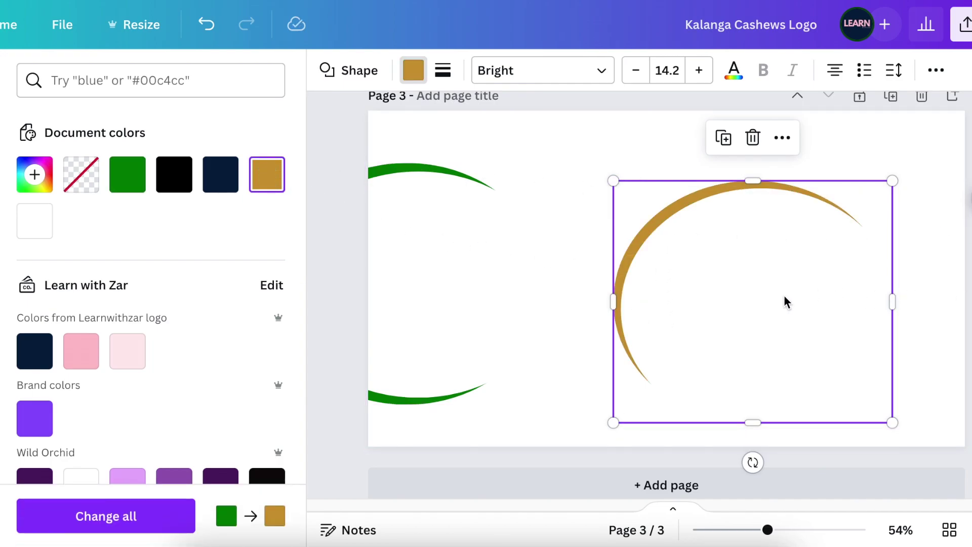
Shorten the white oval over the gold one at its bottom and top edges to extend the gold crescent.
{"action": "left_click", "coordinate": [779, 301]}
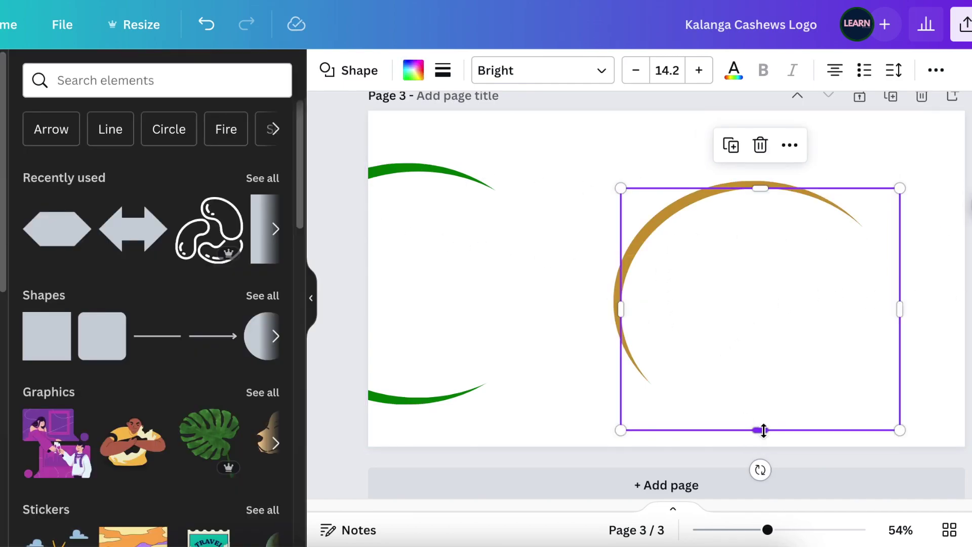
{"action": "mouse_move", "coordinate": [764, 426]}
{"action": "left_mouse_down"}
{"action": "mouse_move", "coordinate": [761, 414]}
{"action": "mouse_move", "coordinate": [755, 419]}
{"action": "left_mouse_up"}
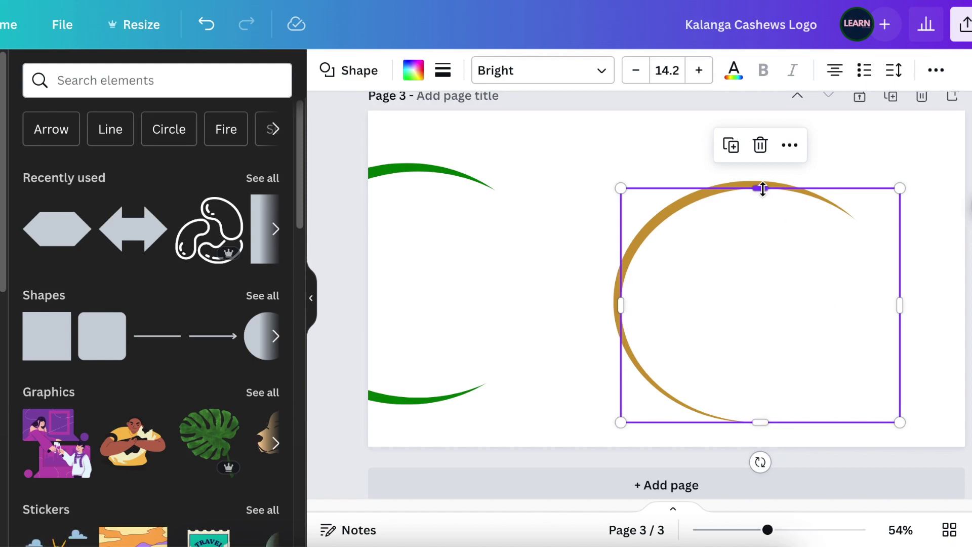
{"action": "left_click", "coordinate": [639, 400]}
Group the gold crescent, shrink it and bring it together with the green crescent on the page.
{"action": "left_click", "coordinate": [455, 315]}
{"action": "left_click_drag", "start_coordinate": [456, 314], "coordinate": [531, 326]}
{"action": "left_click_drag", "start_coordinate": [560, 427], "coordinate": [598, 425]}
{"action": "left_click", "coordinate": [583, 425]}
{"action": "left_click", "coordinate": [528, 323]}
{"action": "left_click_drag", "start_coordinate": [410, 206], "coordinate": [414, 206]}
{"action": "left_click_drag", "start_coordinate": [657, 140], "coordinate": [654, 144]}
{"action": "left_click_drag", "start_coordinate": [722, 234], "coordinate": [721, 283]}
Fit the gold crescent just inside the green one and rotate it slightly clockwise.
{"action": "left_click", "coordinate": [746, 355]}
{"action": "left_click_drag", "start_coordinate": [591, 365], "coordinate": [591, 366]}
{"action": "left_click", "coordinate": [595, 392]}
{"action": "left_click_drag", "start_coordinate": [745, 278], "coordinate": [755, 311]}
{"action": "left_click", "coordinate": [813, 426]}
{"action": "left_click_drag", "start_coordinate": [593, 379], "coordinate": [592, 377]}
{"action": "left_click_drag", "start_coordinate": [559, 422], "coordinate": [558, 393]}
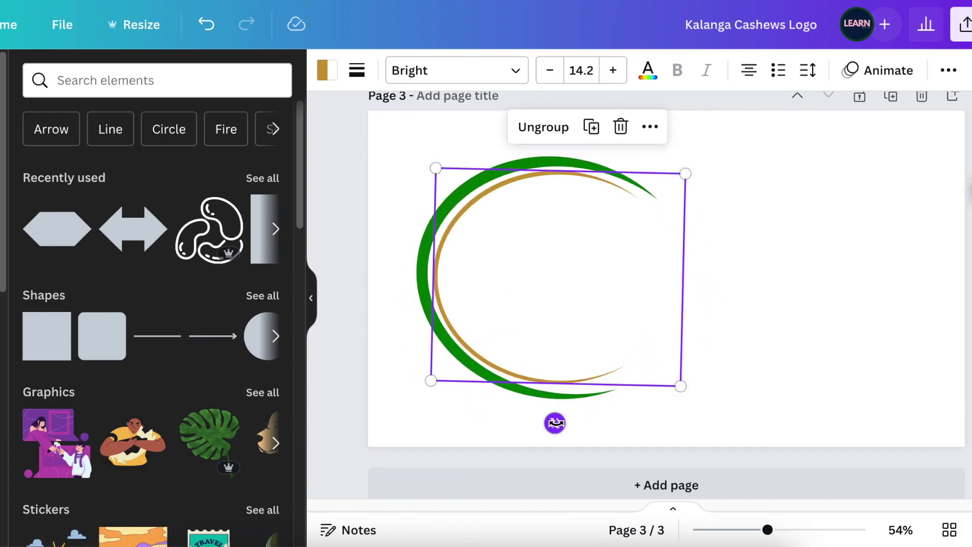
Rotate the green crescent clockwise and fine-tune the size and position of the gold crescent inside it.
{"action": "left_click_drag", "start_coordinate": [686, 173], "coordinate": [693, 169]}
{"action": "left_click", "coordinate": [768, 400]}
{"action": "left_click", "coordinate": [551, 397]}
{"action": "left_click_drag", "start_coordinate": [743, 308], "coordinate": [734, 322]}
{"action": "left_click_drag", "start_coordinate": [575, 398], "coordinate": [573, 399]}
{"action": "left_click", "coordinate": [759, 400]}
{"action": "left_click", "coordinate": [573, 399]}
{"action": "left_click", "coordinate": [876, 422]}
{"action": "double_click", "coordinate": [619, 418]}
{"action": "left_click", "coordinate": [538, 460]}
{"action": "left_click", "coordinate": [603, 436]}
{"action": "left_click", "coordinate": [593, 388]}
{"action": "left_click_drag", "start_coordinate": [672, 426], "coordinate": [529, 394]}
{"action": "left_click", "coordinate": [777, 405]}
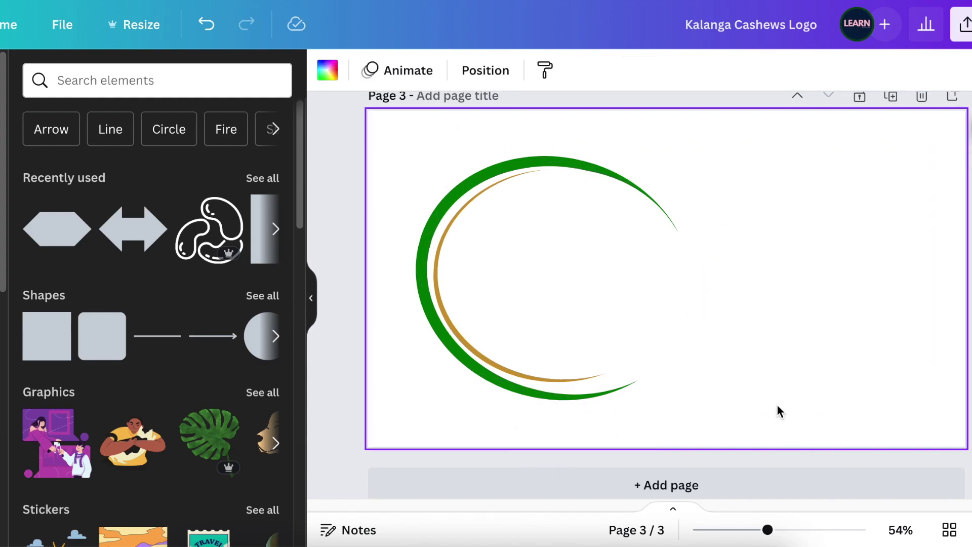
Group the green and gold crescents and rotate the group counterclockwise.
{"action": "left_click_drag", "start_coordinate": [329, 401], "coordinate": [562, 281]}
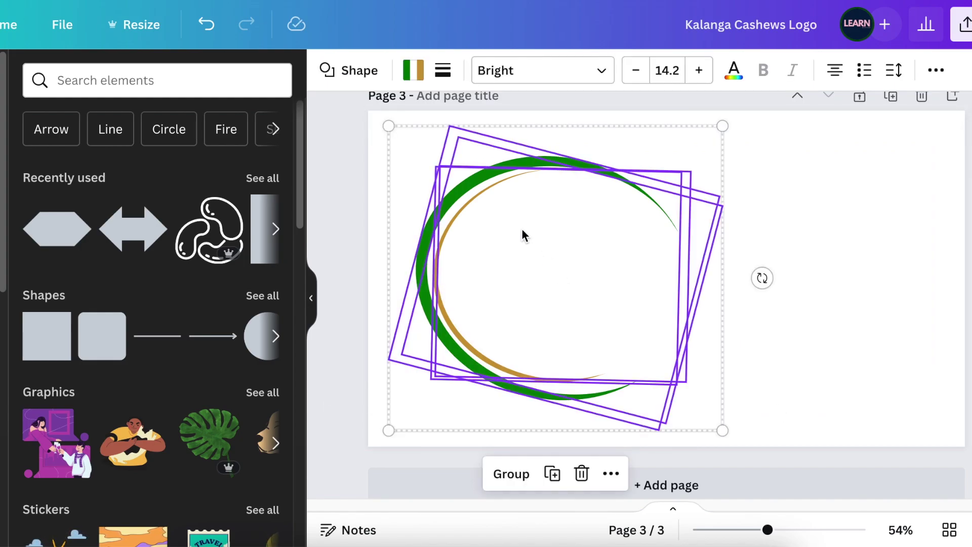
{"action": "left_click", "coordinate": [511, 474]}
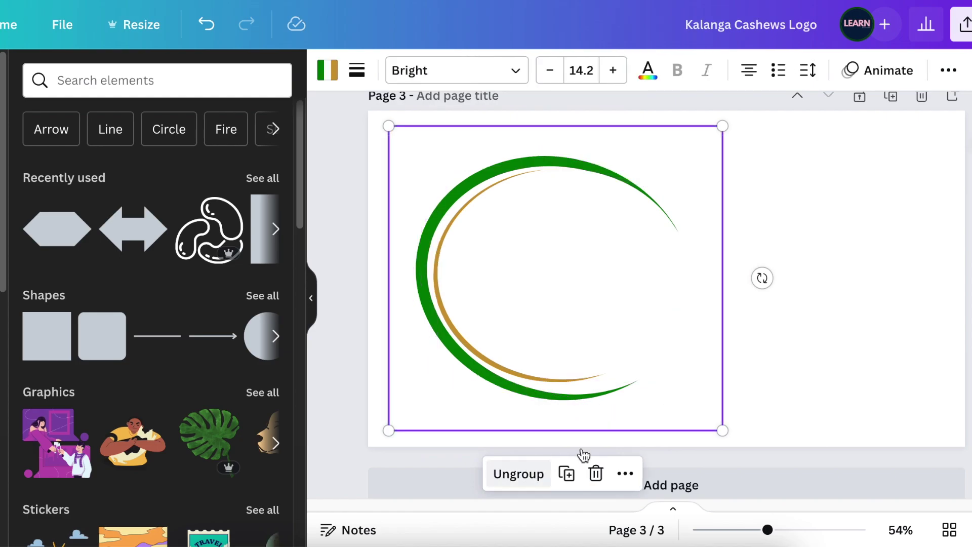
{"action": "left_click_drag", "start_coordinate": [763, 277], "coordinate": [747, 241]}
{"action": "left_click", "coordinate": [855, 425]}
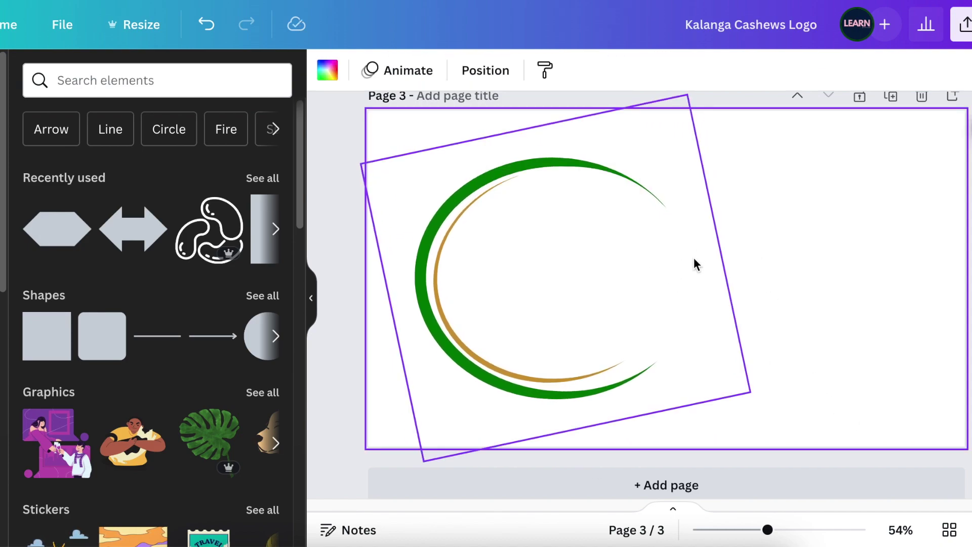
Move the grouped green and gold crescents left until they run partly off the page's left edge.
{"action": "left_click", "coordinate": [711, 314]}
{"action": "left_click_drag", "start_coordinate": [616, 311], "coordinate": [594, 310]}
{"action": "left_click", "coordinate": [782, 388]}
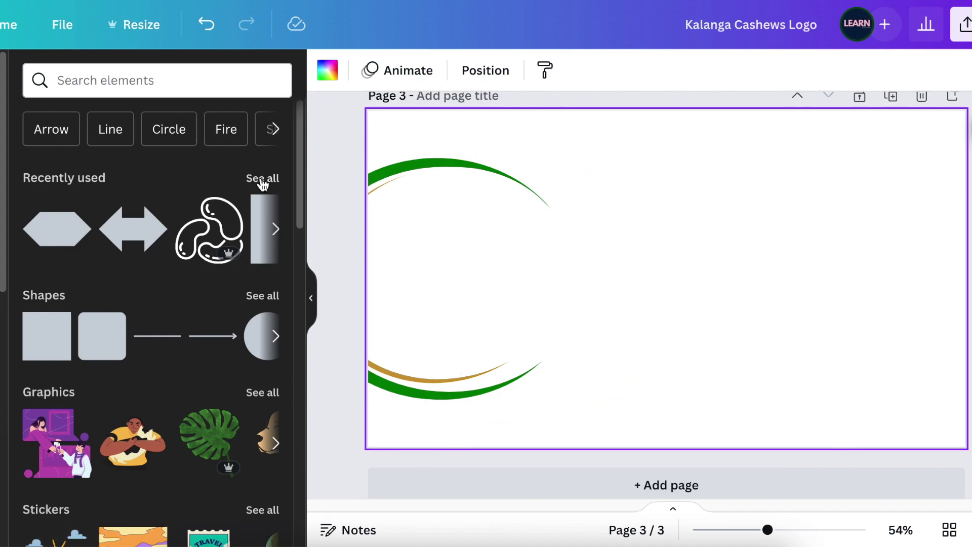
Add an upright trapezoid shape to the right half of page 3 and fill it with a red-to-orange gradient.
{"action": "left_click", "coordinate": [264, 299]}
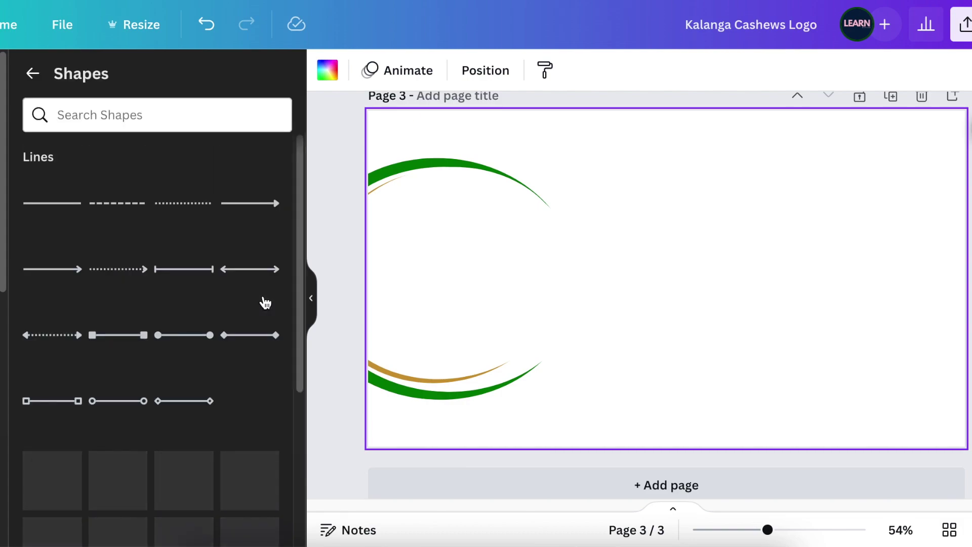
{"action": "left_click_drag", "start_coordinate": [299, 207], "coordinate": [293, 534]}
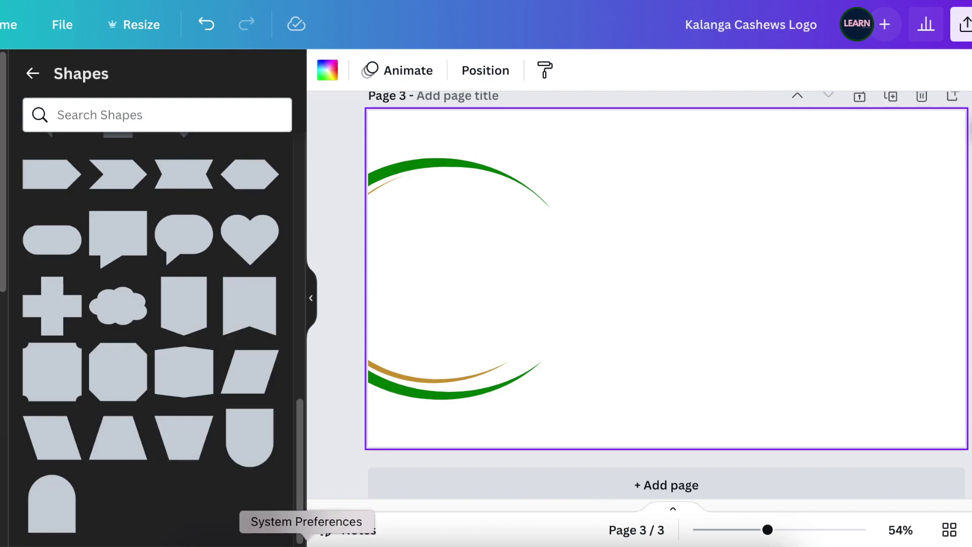
{"action": "left_click", "coordinate": [133, 422]}
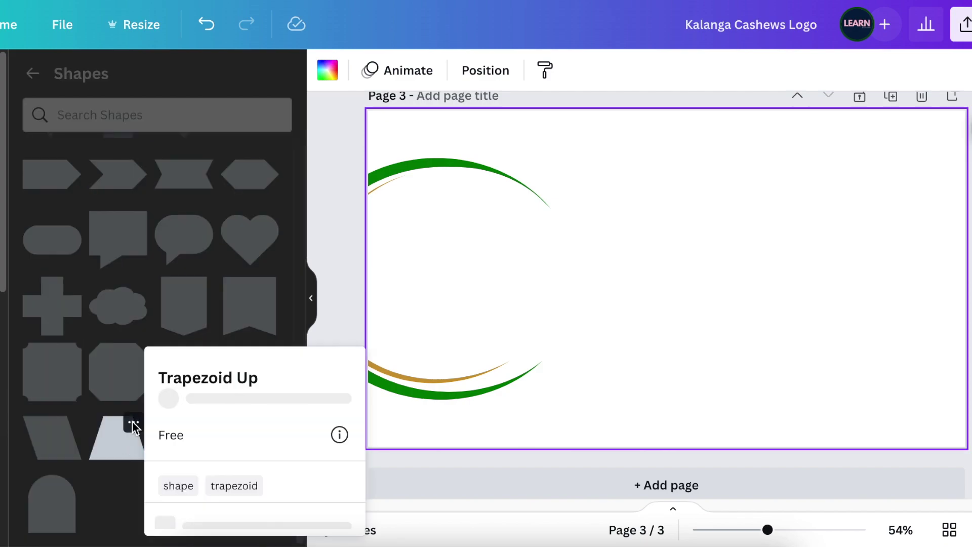
{"action": "left_click", "coordinate": [110, 458]}
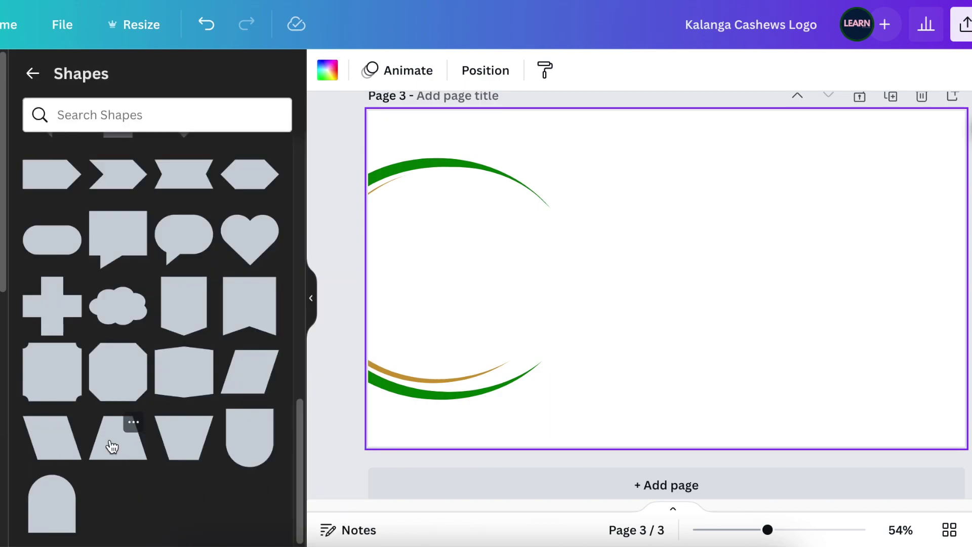
{"action": "left_click", "coordinate": [112, 446]}
{"action": "left_click_drag", "start_coordinate": [692, 302], "coordinate": [834, 298]}
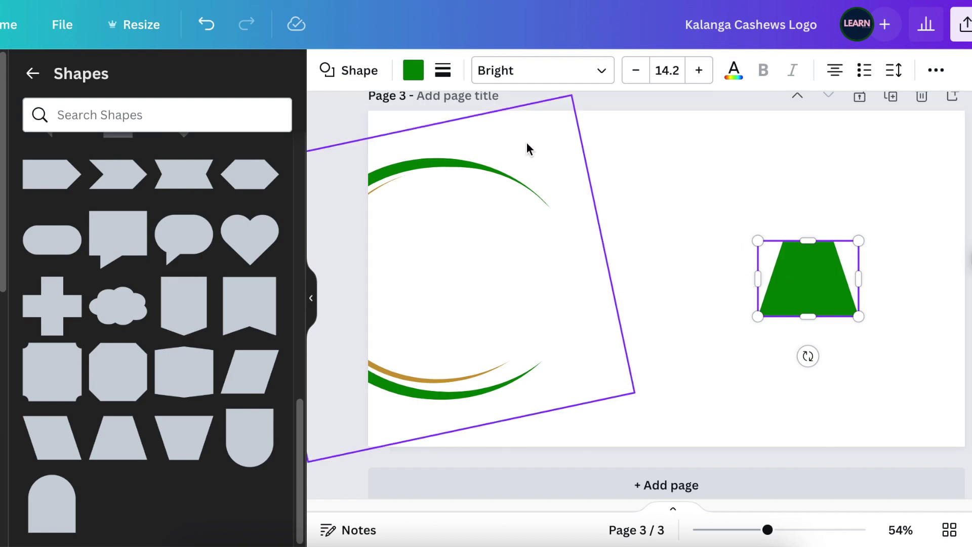
{"action": "left_click", "coordinate": [414, 71]}
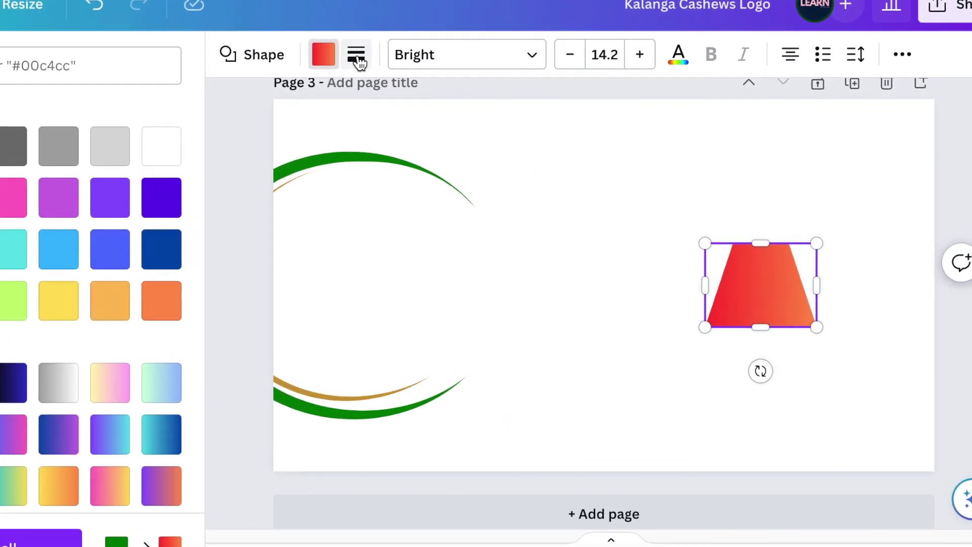
Set the gradient trapezoid's corner rounding to 47.
{"action": "left_click", "coordinate": [374, 57]}
{"action": "left_click_drag", "start_coordinate": [303, 226], "coordinate": [407, 238]}
{"action": "left_click_drag", "start_coordinate": [335, 247], "coordinate": [361, 254]}
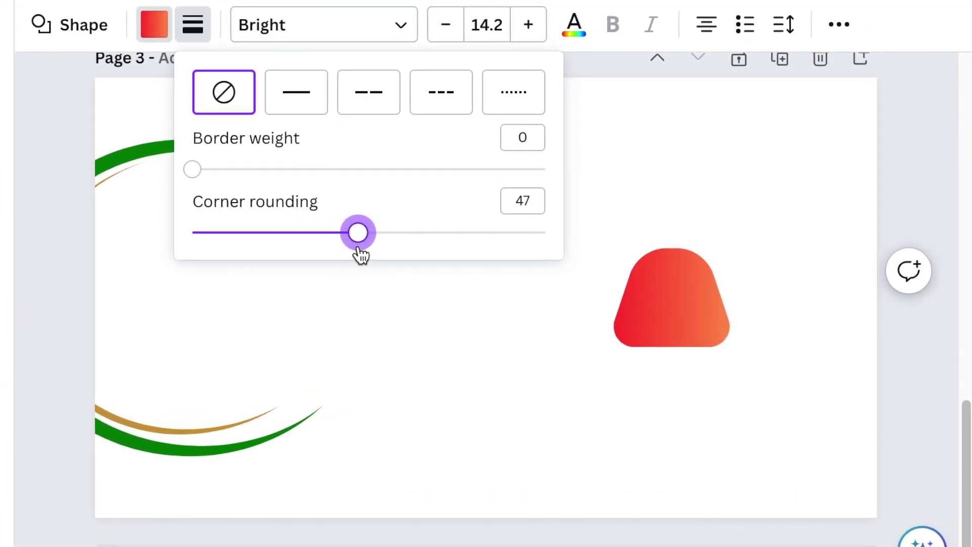
Narrow and shrink the rounded trapezoid into a small cashew-apple shape.
{"action": "left_click_drag", "start_coordinate": [737, 300], "coordinate": [709, 299]}
{"action": "left_click_drag", "start_coordinate": [654, 248], "coordinate": [651, 271]}
{"action": "left_click_drag", "start_coordinate": [650, 271], "coordinate": [651, 271]}
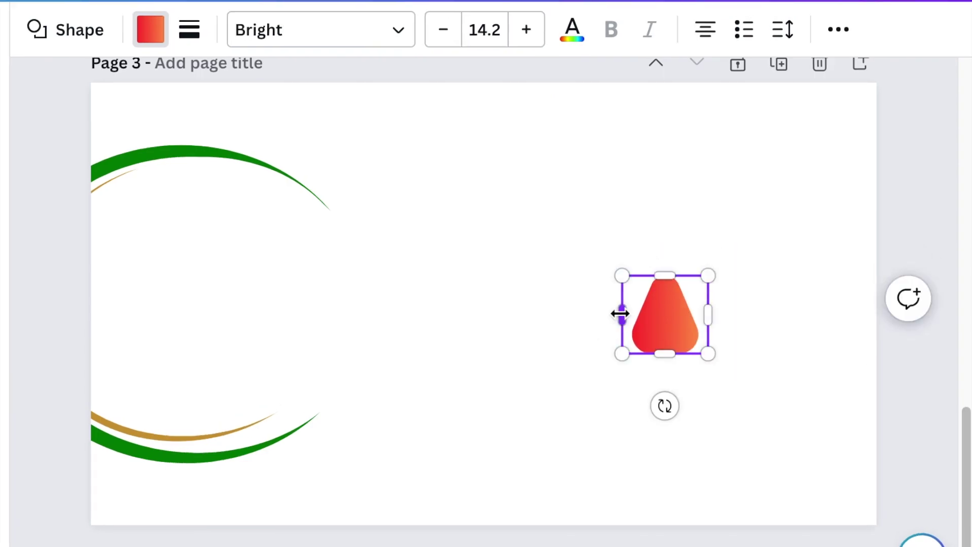
{"action": "left_click_drag", "start_coordinate": [693, 347], "coordinate": [680, 336]}
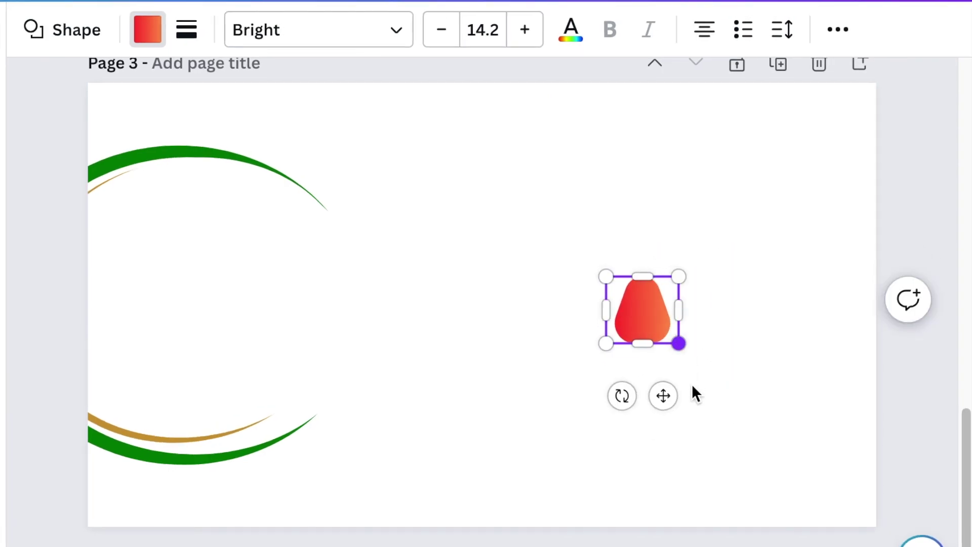
{"action": "left_click", "coordinate": [783, 456]}
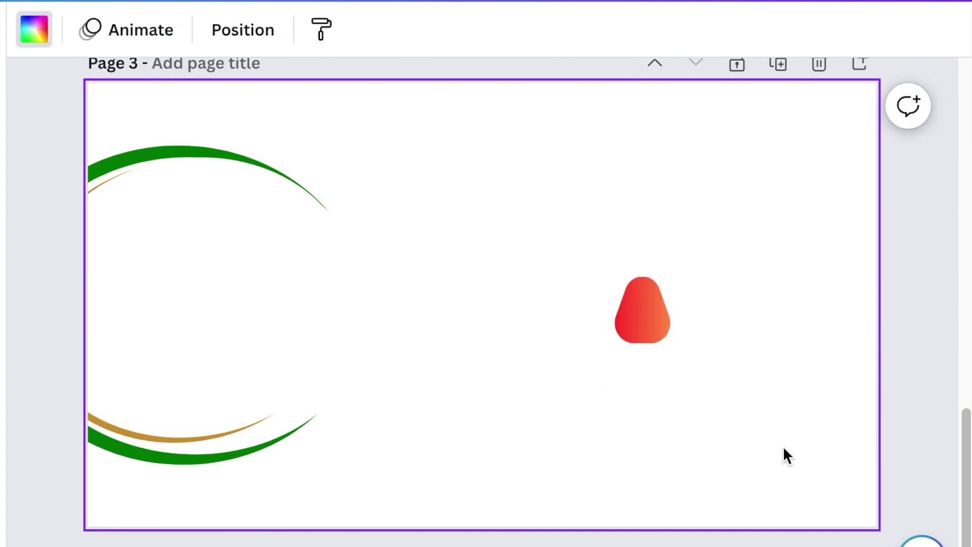
Duplicate the red cashew-apple shape and place the two copies side by side near the page's upper right corner.
{"action": "left_click", "coordinate": [635, 327]}
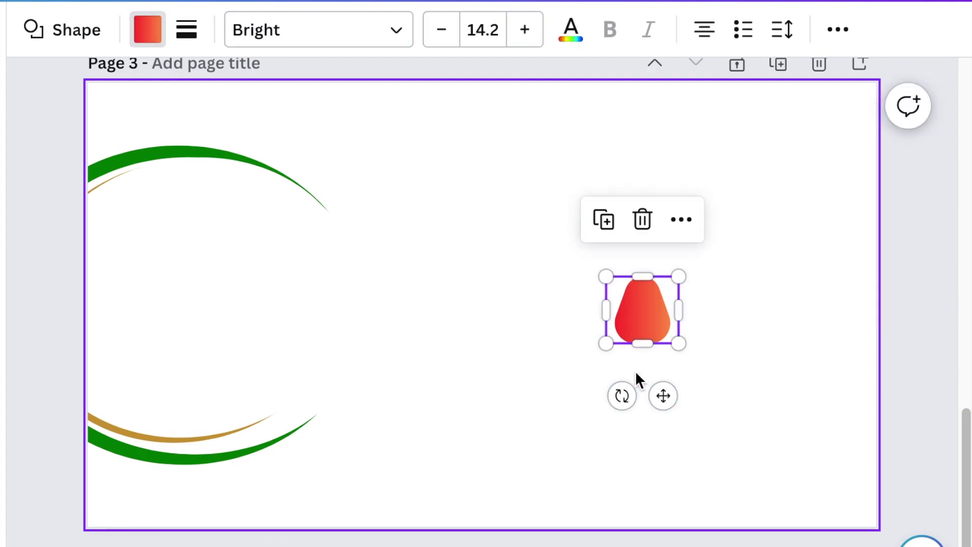
{"action": "left_click", "coordinate": [603, 223]}
{"action": "left_click_drag", "start_coordinate": [673, 403], "coordinate": [807, 225]}
{"action": "left_click_drag", "start_coordinate": [645, 328], "coordinate": [728, 170]}
{"action": "left_click", "coordinate": [788, 403]}
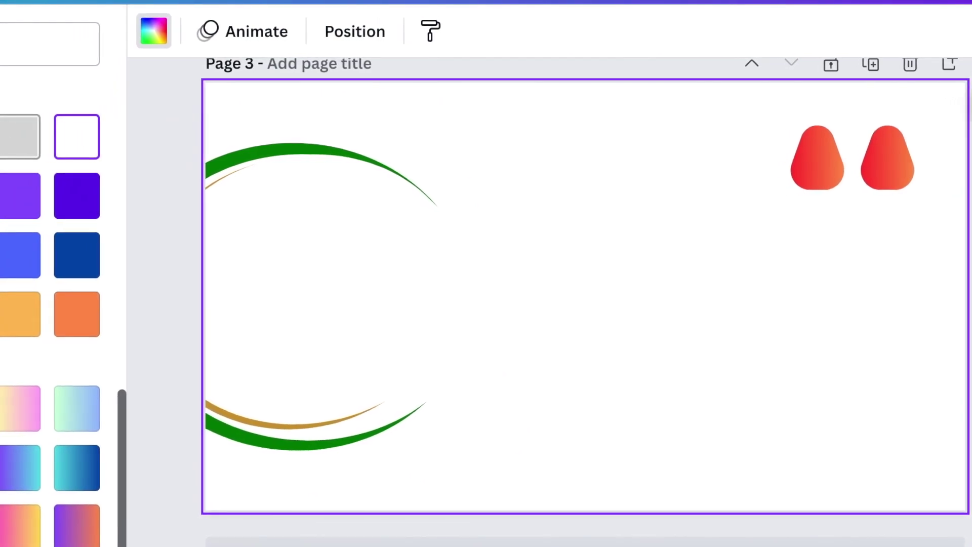
Add a heart shape, shrink it and rotate it so its tip points down and to the right below the cashew apples.
{"action": "left_click", "coordinate": [1, 124]}
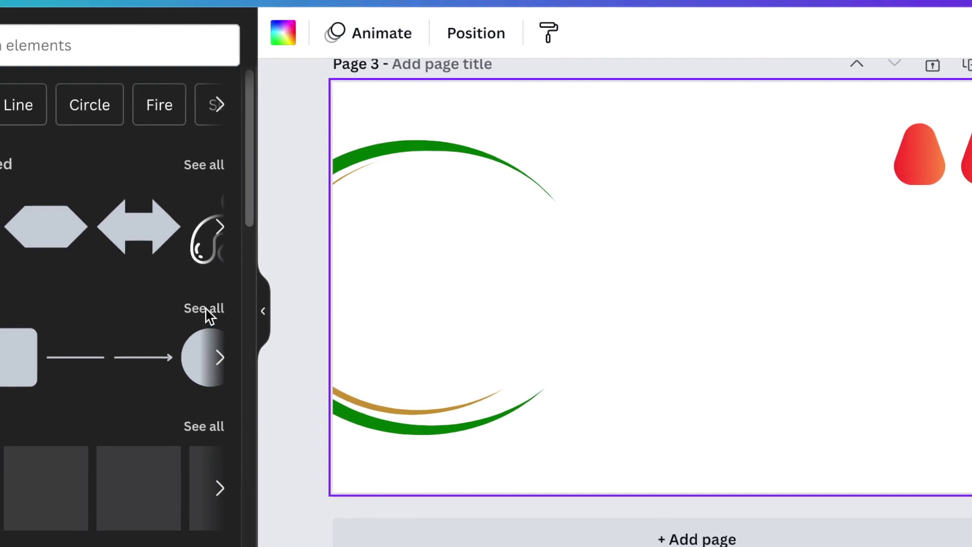
{"action": "left_click", "coordinate": [193, 310]}
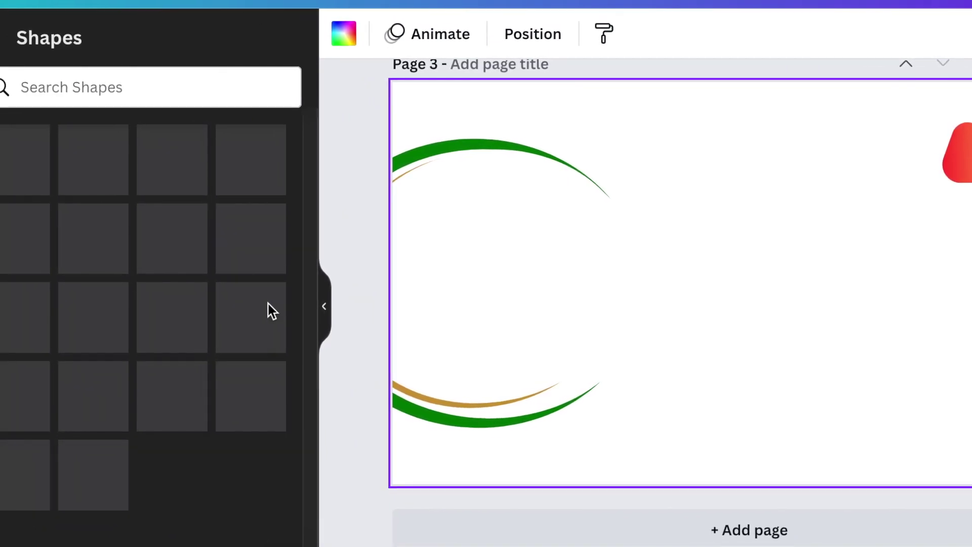
{"action": "left_click_drag", "start_coordinate": [346, 185], "coordinate": [365, 512]}
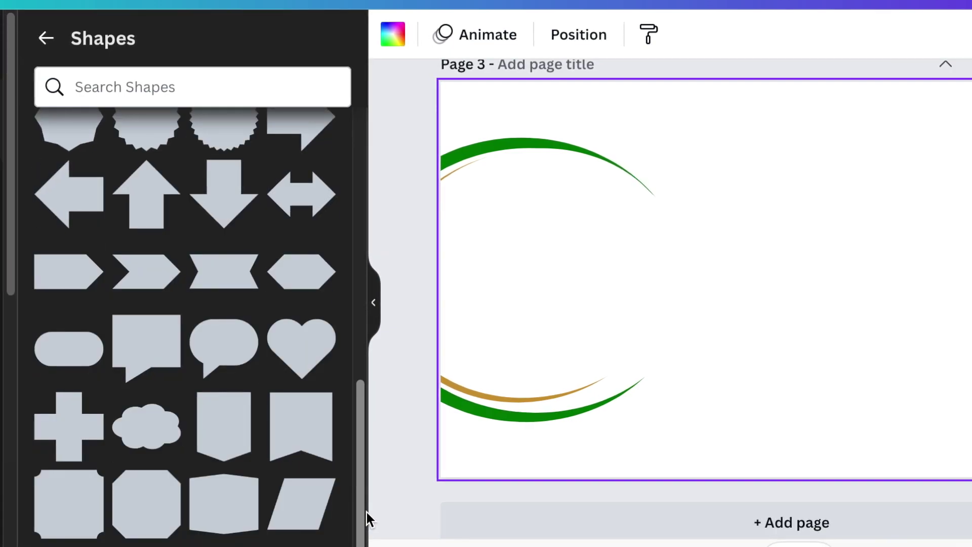
{"action": "left_click", "coordinate": [302, 358]}
{"action": "left_click_drag", "start_coordinate": [897, 279], "coordinate": [842, 227]}
{"action": "left_click_drag", "start_coordinate": [640, 240], "coordinate": [623, 229]}
{"action": "left_click_drag", "start_coordinate": [618, 241], "coordinate": [601, 271]}
{"action": "left_click_drag", "start_coordinate": [626, 305], "coordinate": [750, 378]}
{"action": "left_click_drag", "start_coordinate": [707, 388], "coordinate": [740, 264]}
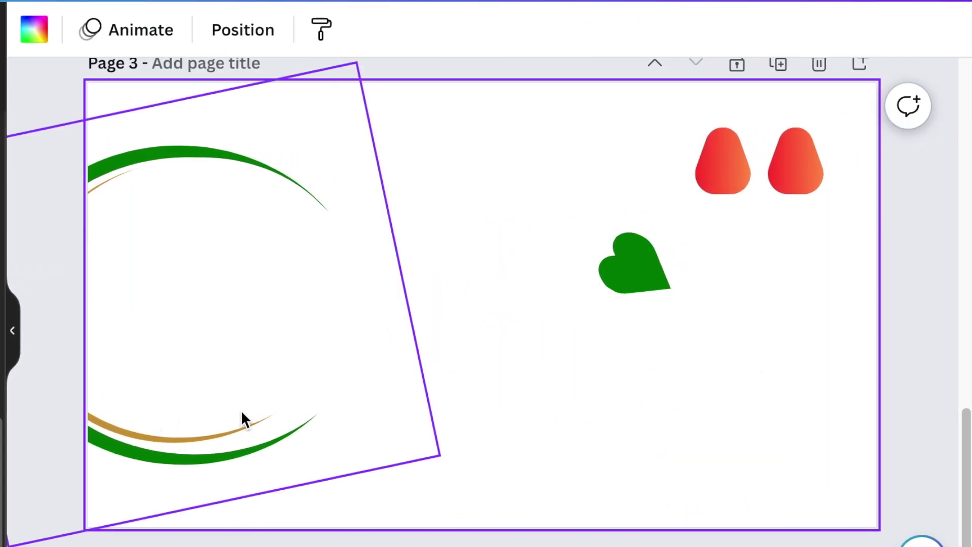
Add a green circle, shrink it and fit it over the heart's lobes to form a smooth leaf outline.
{"action": "key", "text": "c"}
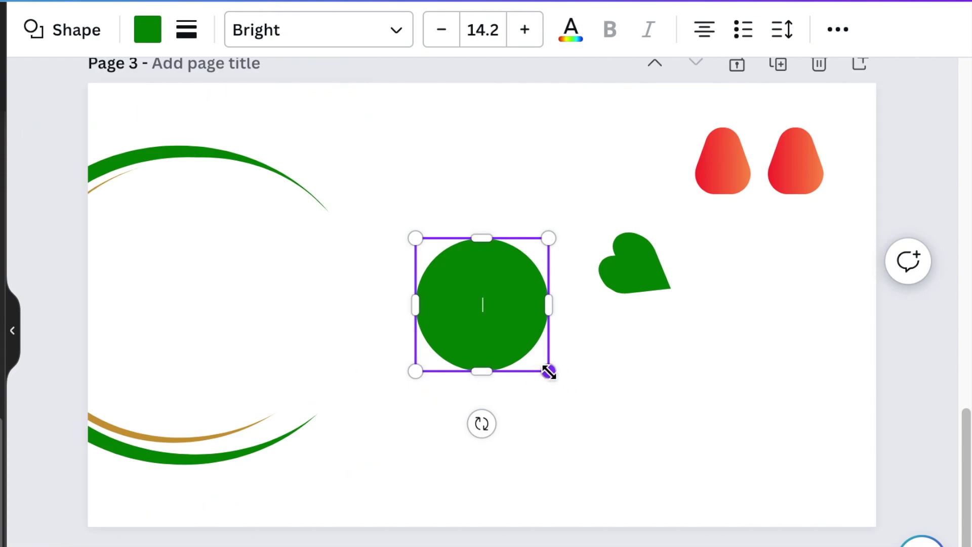
{"action": "left_click_drag", "start_coordinate": [549, 370], "coordinate": [484, 284]}
{"action": "left_click_drag", "start_coordinate": [459, 348], "coordinate": [643, 335]}
{"action": "left_click_drag", "start_coordinate": [623, 264], "coordinate": [622, 263]}
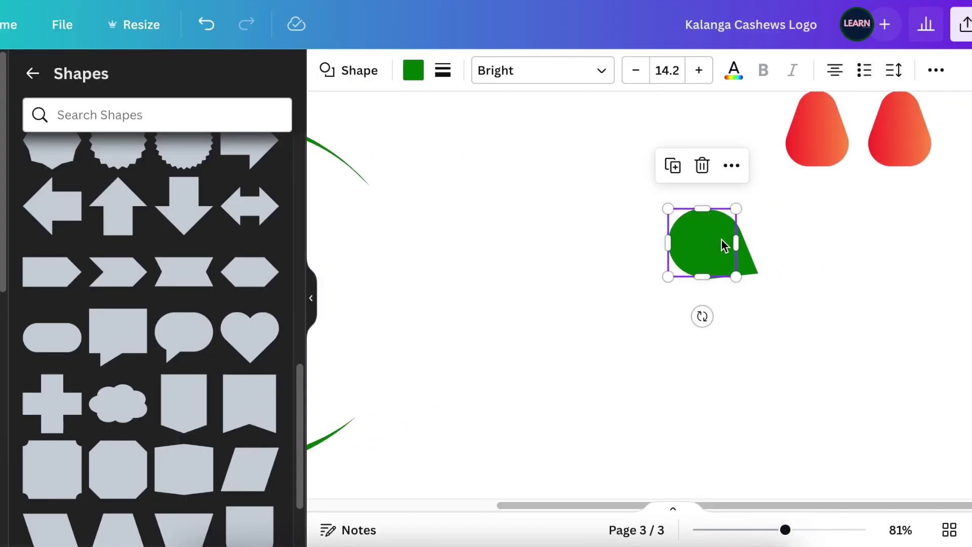
{"action": "left_click_drag", "start_coordinate": [722, 245], "coordinate": [672, 227]}
{"action": "left_click_drag", "start_coordinate": [653, 298], "coordinate": [704, 293]}
{"action": "left_click_drag", "start_coordinate": [645, 220], "coordinate": [651, 245]}
Group the heart and circle and rotate the leaf counterclockwise so its tip points up and to the right.
{"action": "left_click", "coordinate": [904, 276]}
{"action": "left_click", "coordinate": [669, 148]}
{"action": "left_click_drag", "start_coordinate": [732, 351], "coordinate": [802, 292]}
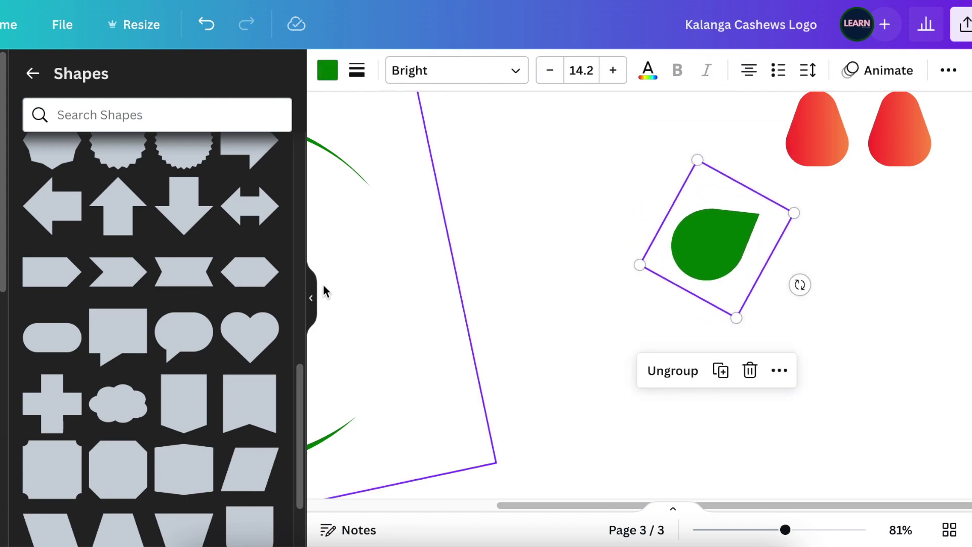
Search the graphics for "curvy line" and insert the tapered calligraphy stroke onto the page.
{"action": "left_click", "coordinate": [32, 74]}
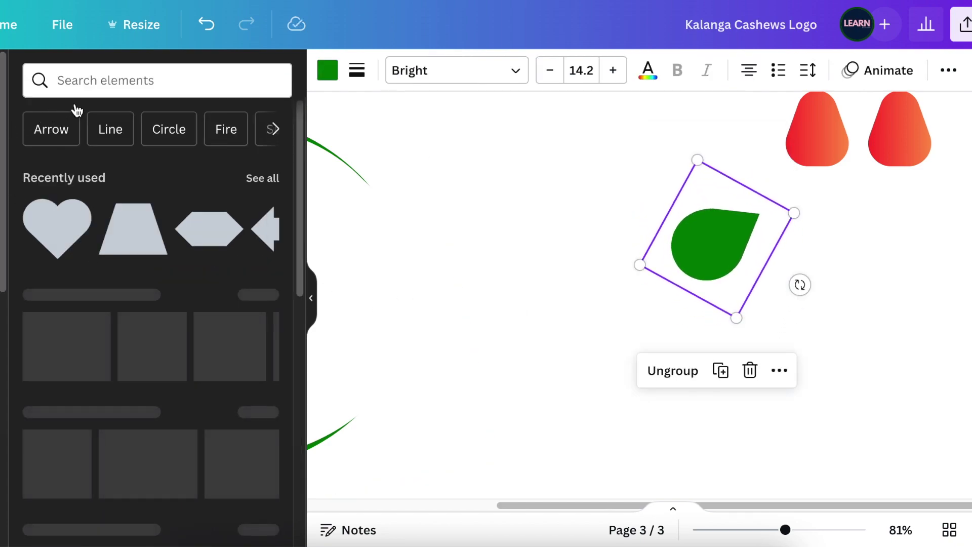
{"action": "left_click", "coordinate": [91, 81]}
{"action": "type", "text": "curvy line"}
{"action": "key", "text": "Return"}
{"action": "left_click", "coordinate": [85, 122]}
{"action": "scroll", "coordinate": [238, 352], "scroll_direction": "down", "scroll_amount": 10}
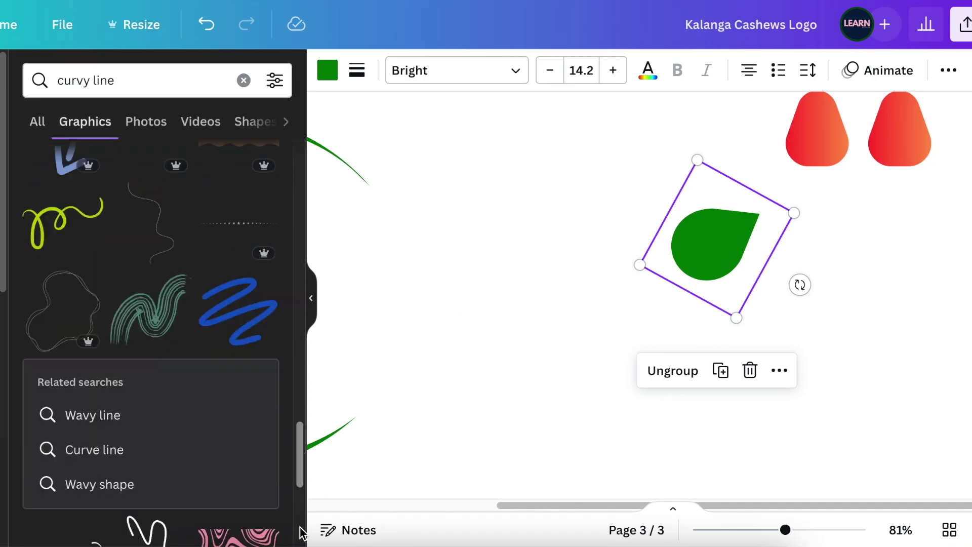
{"action": "left_click", "coordinate": [265, 306]}
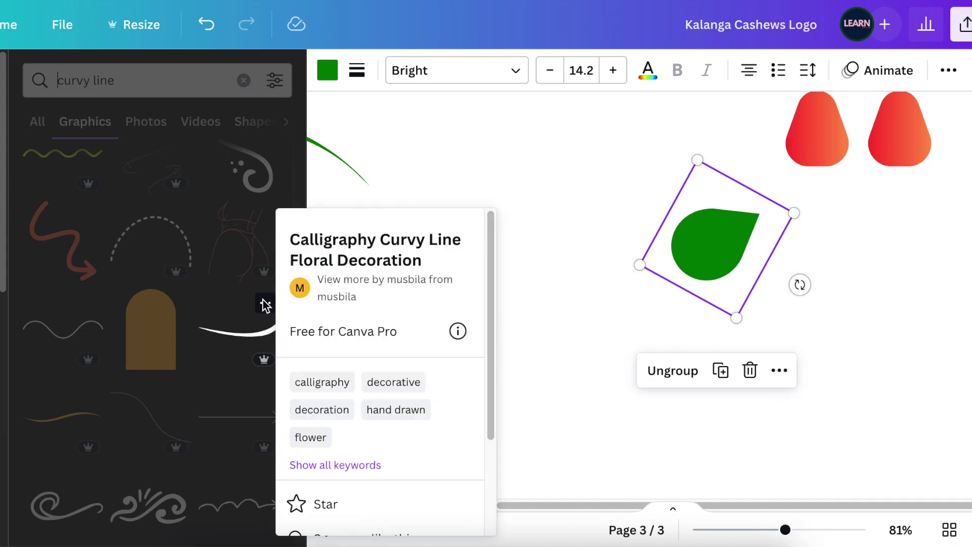
{"action": "left_click", "coordinate": [240, 358]}
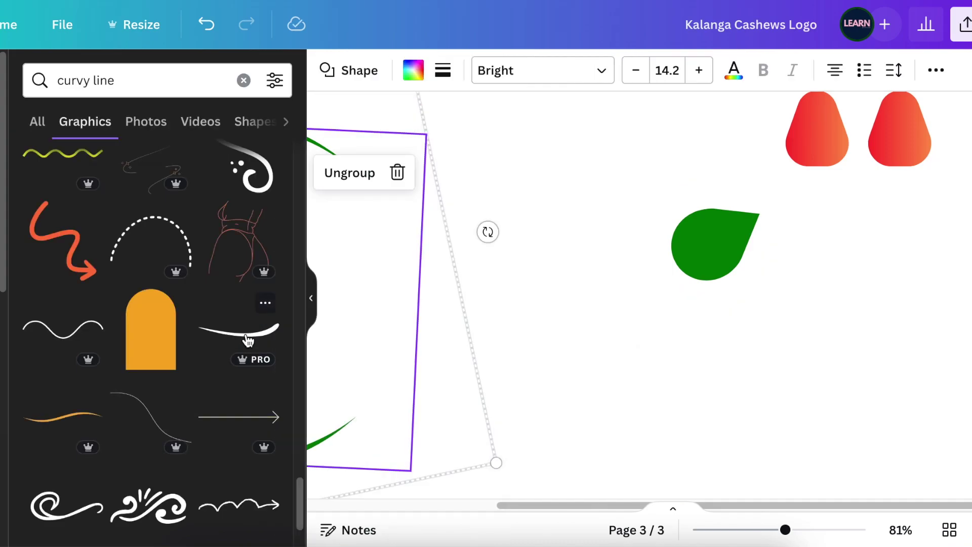
{"action": "left_click", "coordinate": [248, 336]}
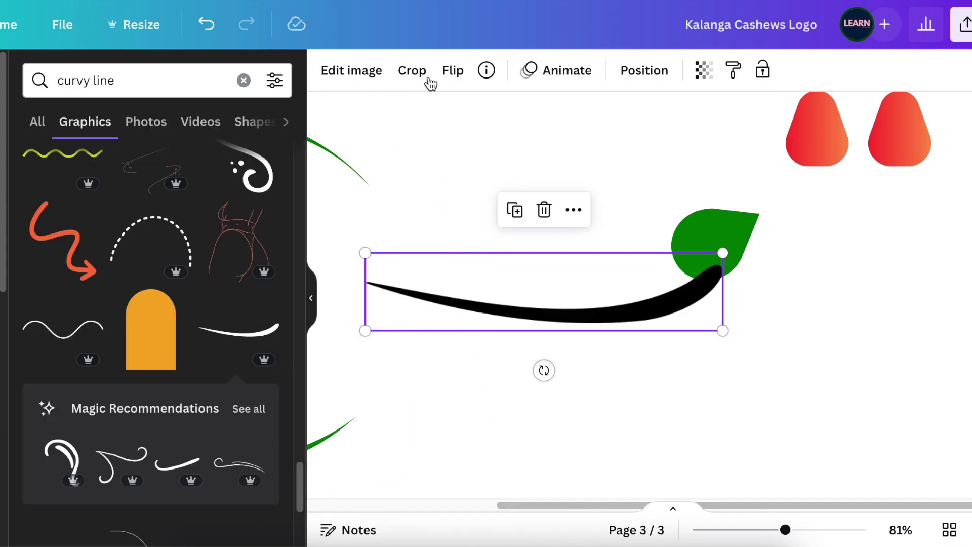
Recolor the calligraphy stroke white and shrink it to about a third of its width.
{"action": "left_click", "coordinate": [329, 71]}
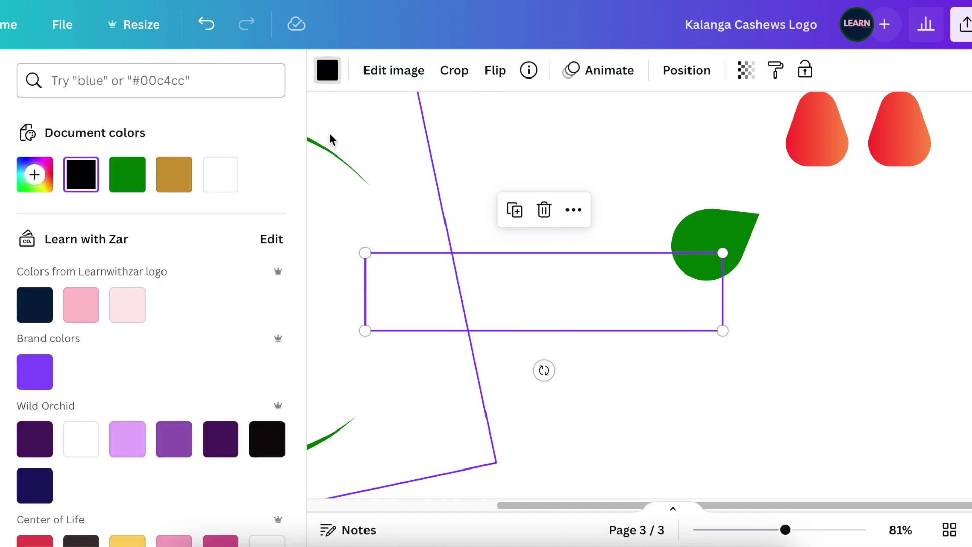
{"action": "left_click", "coordinate": [224, 180]}
{"action": "left_click_drag", "start_coordinate": [657, 302], "coordinate": [481, 240]}
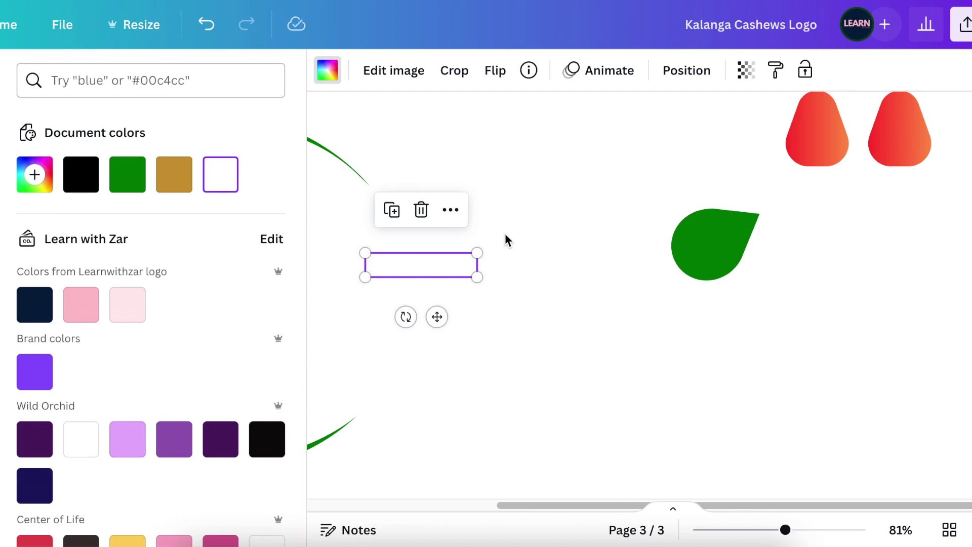
Place the white stroke over the green leaf as its vein and rotate it to about 142°.
{"action": "left_click_drag", "start_coordinate": [436, 316], "coordinate": [695, 199]}
{"action": "left_click_drag", "start_coordinate": [663, 287], "coordinate": [694, 266]}
{"action": "left_click_drag", "start_coordinate": [625, 260], "coordinate": [630, 272]}
{"action": "left_click_drag", "start_coordinate": [647, 297], "coordinate": [658, 308]}
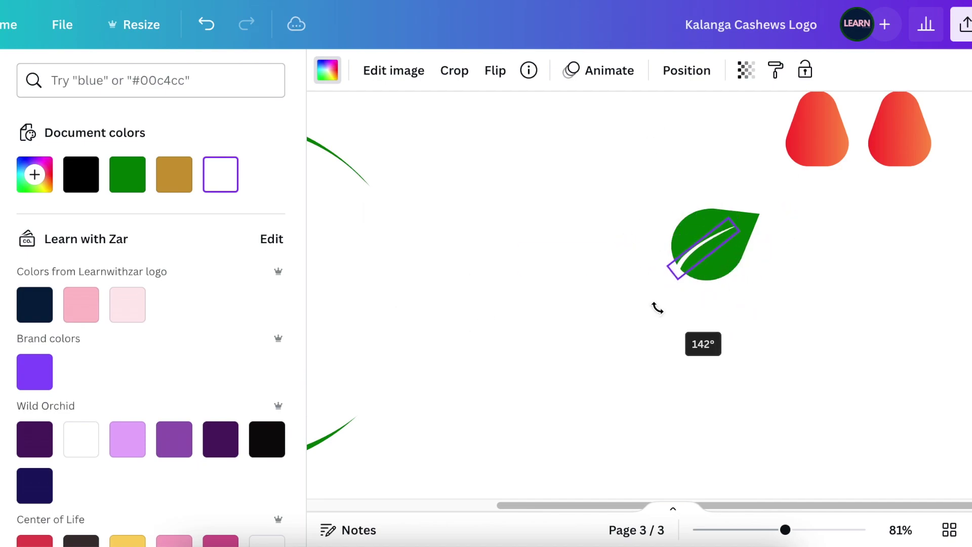
Group the white vein with the green leaf.
{"action": "left_click", "coordinate": [753, 344]}
{"action": "left_click_drag", "start_coordinate": [812, 328], "coordinate": [644, 212]}
{"action": "left_click", "coordinate": [672, 121]}
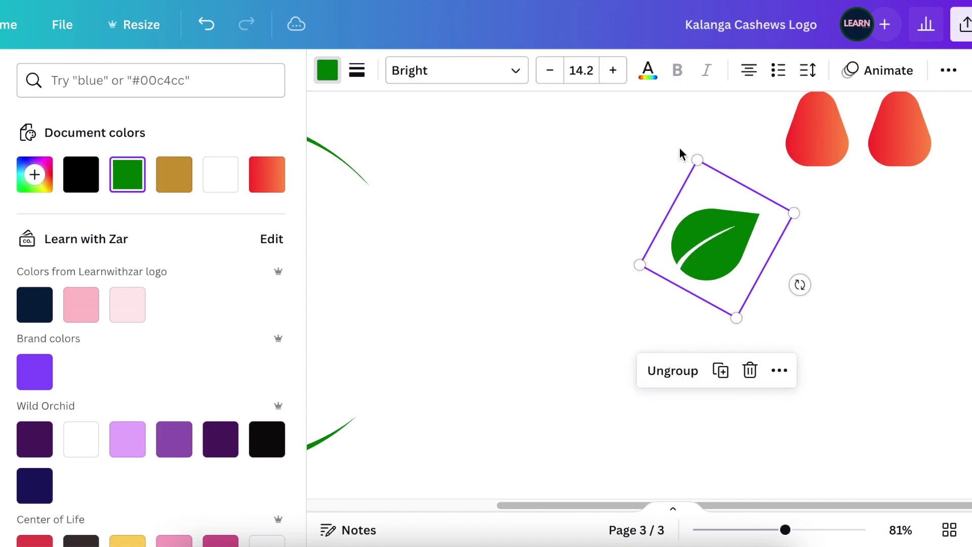
Duplicate the leaf, set the copy above and left of the original, and shift both leaves further left on the page.
{"action": "left_click", "coordinate": [720, 370]}
{"action": "left_click_drag", "start_coordinate": [739, 260], "coordinate": [673, 169]}
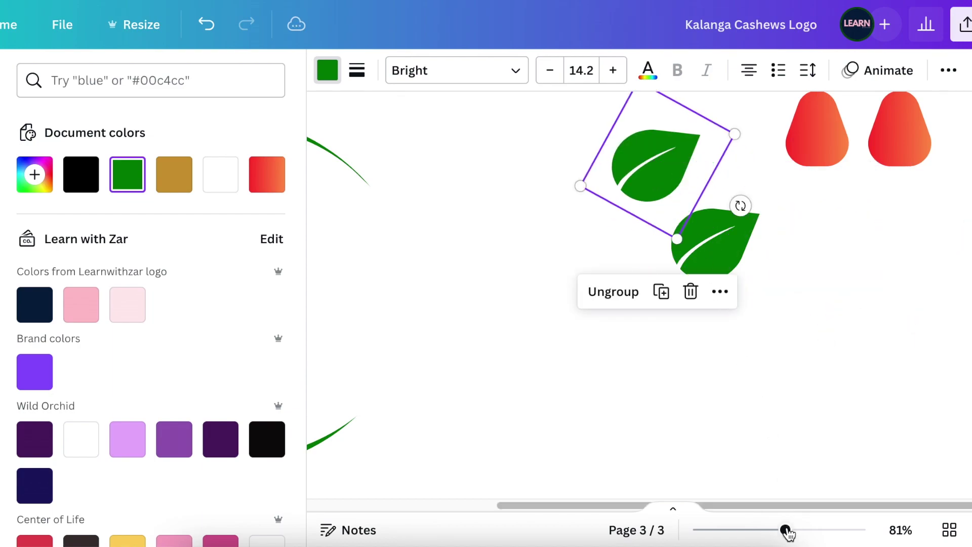
{"action": "left_click_drag", "start_coordinate": [777, 532], "coordinate": [762, 532]}
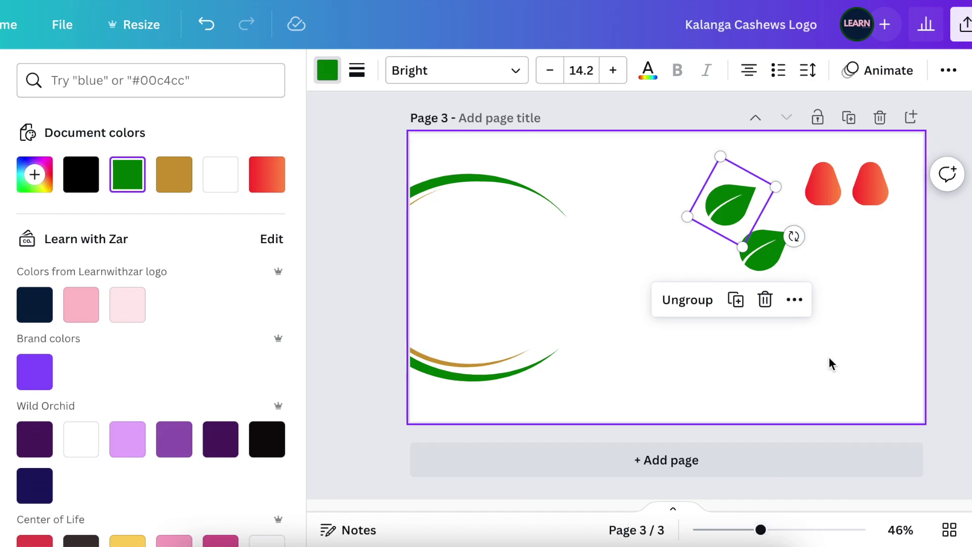
{"action": "left_click", "coordinate": [818, 336]}
{"action": "left_click_drag", "start_coordinate": [732, 188], "coordinate": [668, 179]}
{"action": "left_click_drag", "start_coordinate": [768, 237], "coordinate": [709, 221]}
{"action": "left_click", "coordinate": [798, 369]}
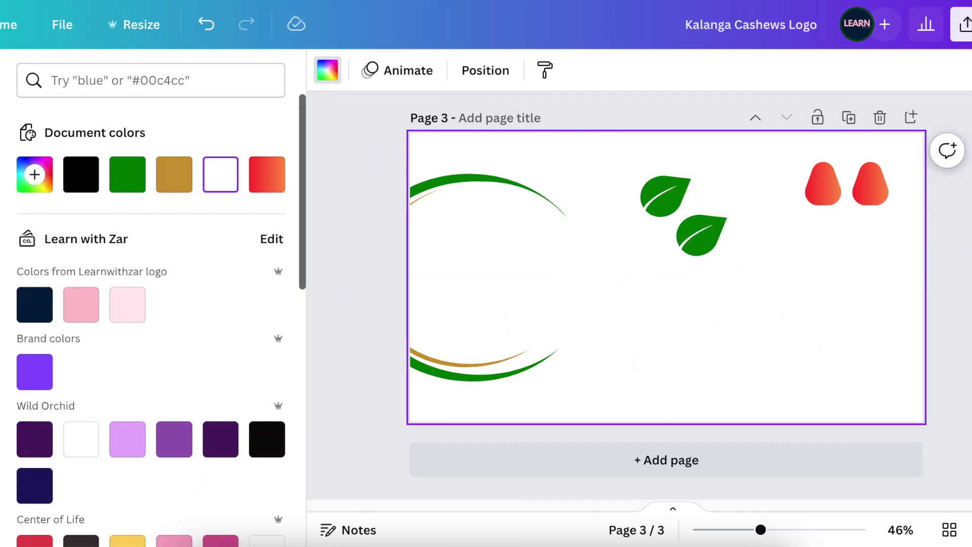
Search the graphics for "cashew" and examine the cashew apple illustrations as a shape reference.
{"action": "left_click", "coordinate": [1, 147]}
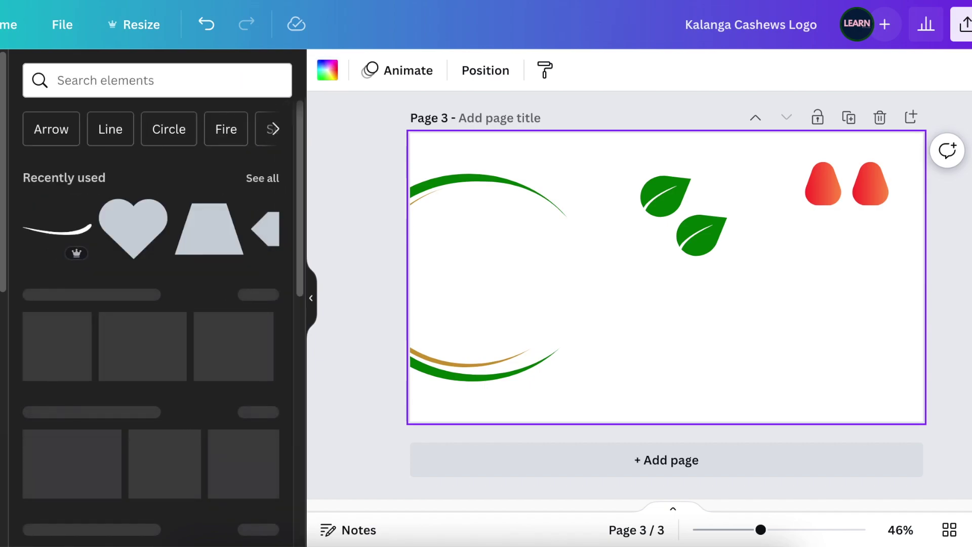
{"action": "left_click", "coordinate": [85, 81]}
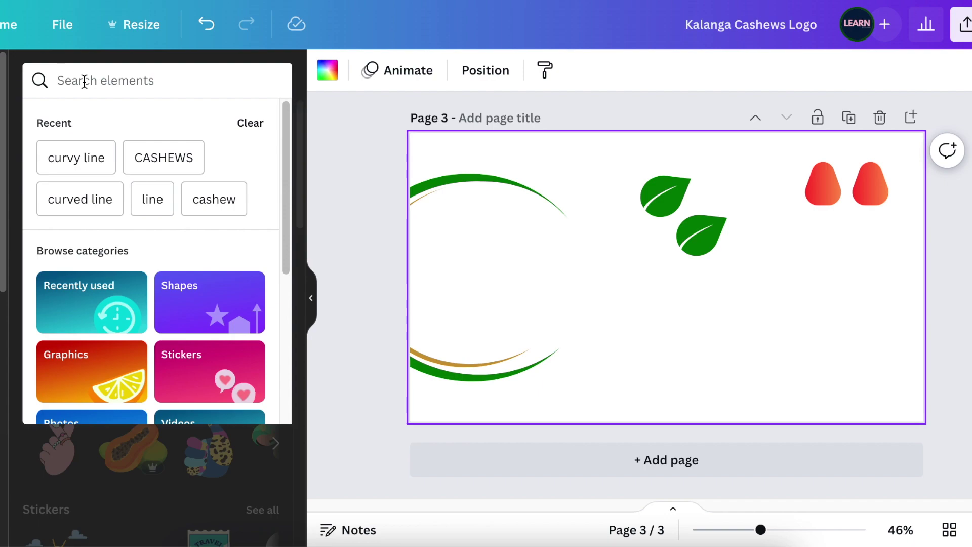
{"action": "left_click", "coordinate": [214, 198]}
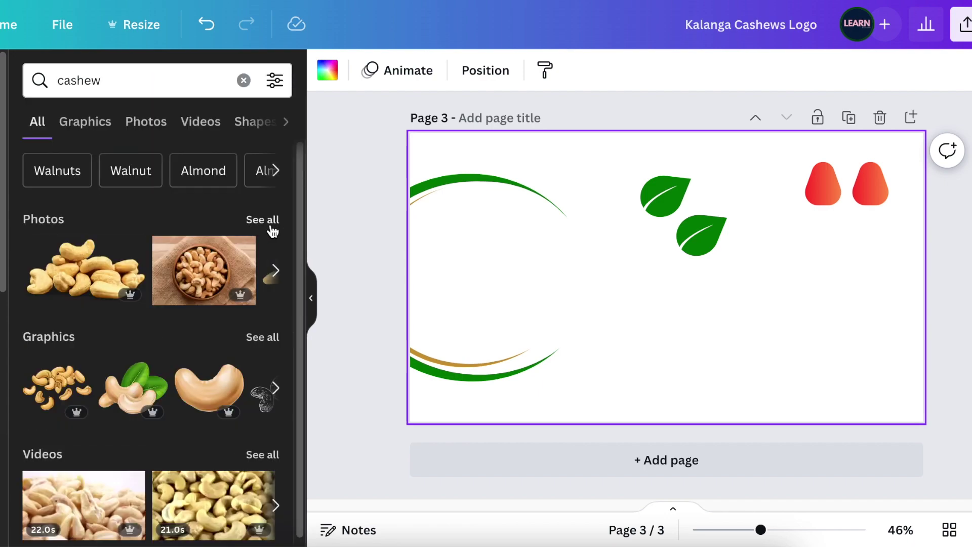
{"action": "left_click", "coordinate": [95, 126]}
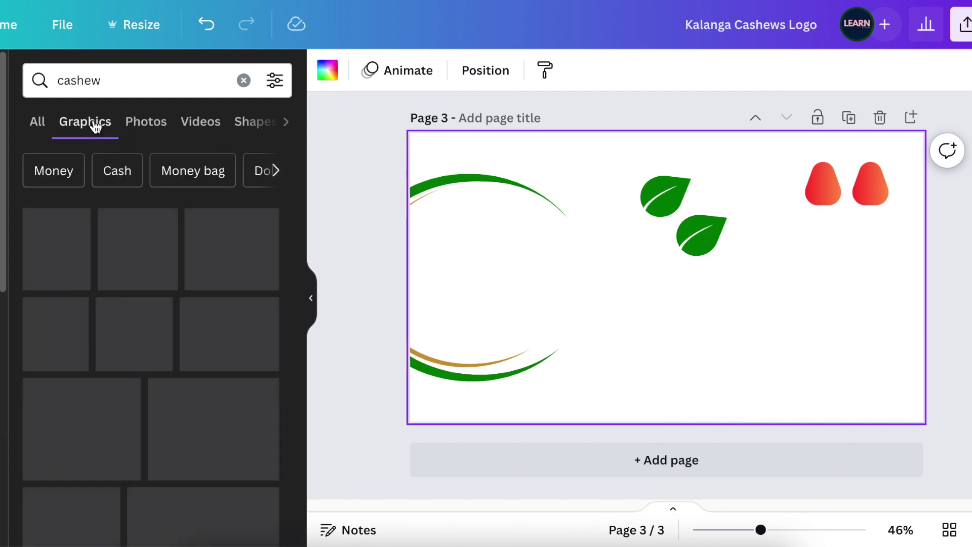
{"action": "left_click_drag", "start_coordinate": [299, 208], "coordinate": [277, 327]}
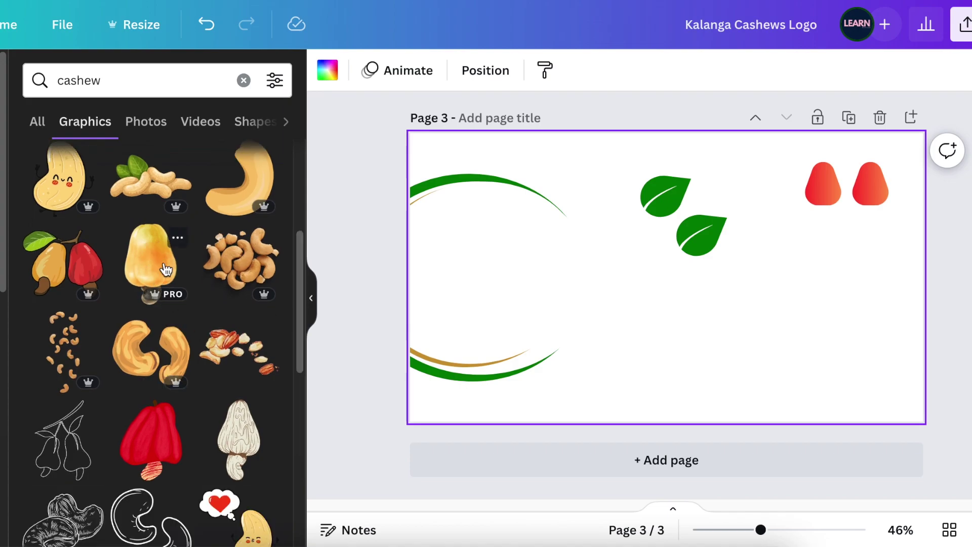
{"action": "left_click_drag", "start_coordinate": [302, 272], "coordinate": [248, 274]}
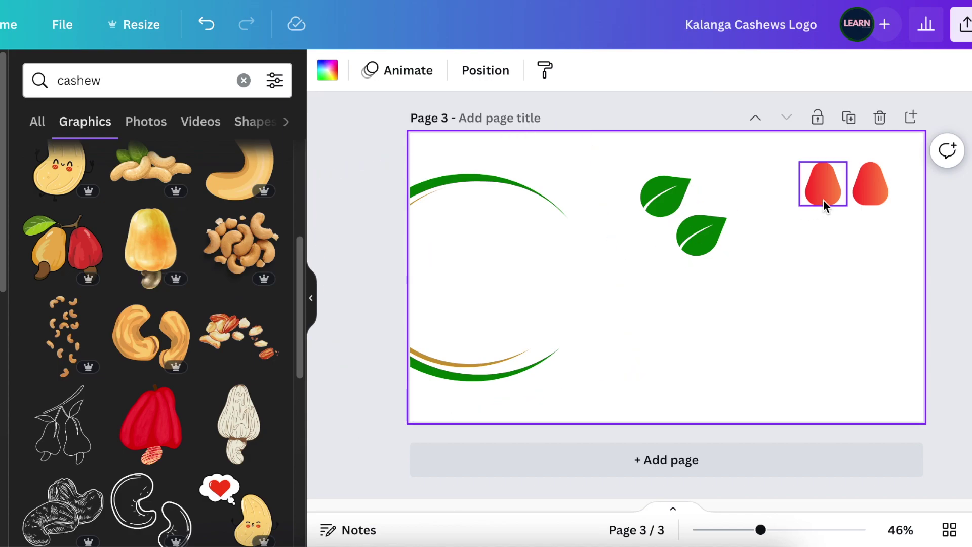
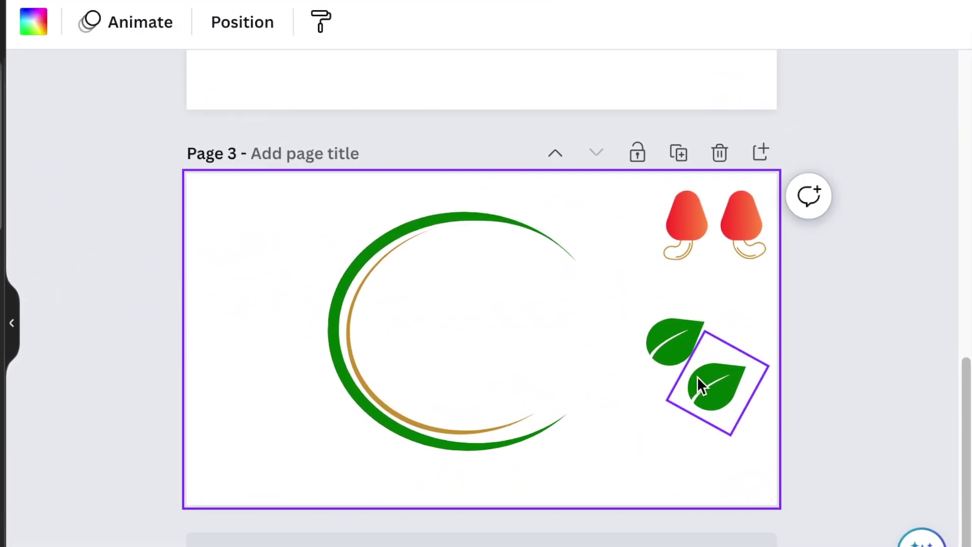
Move both green leaves to the crescent's upper end, one above it pointing right and one below it pointing down.
{"action": "left_click", "coordinate": [728, 424]}
{"action": "left_click_drag", "start_coordinate": [768, 364], "coordinate": [755, 370]}
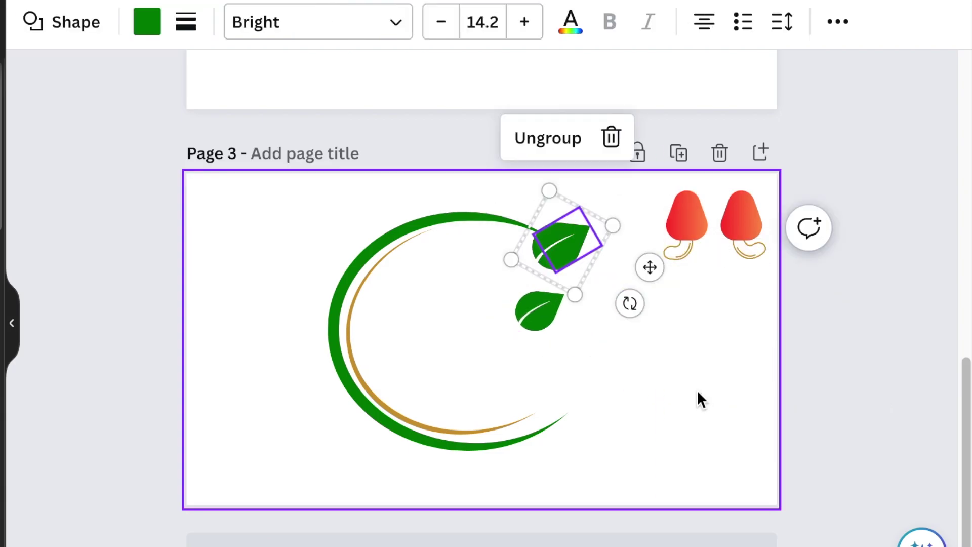
{"action": "left_click_drag", "start_coordinate": [629, 304], "coordinate": [629, 288]}
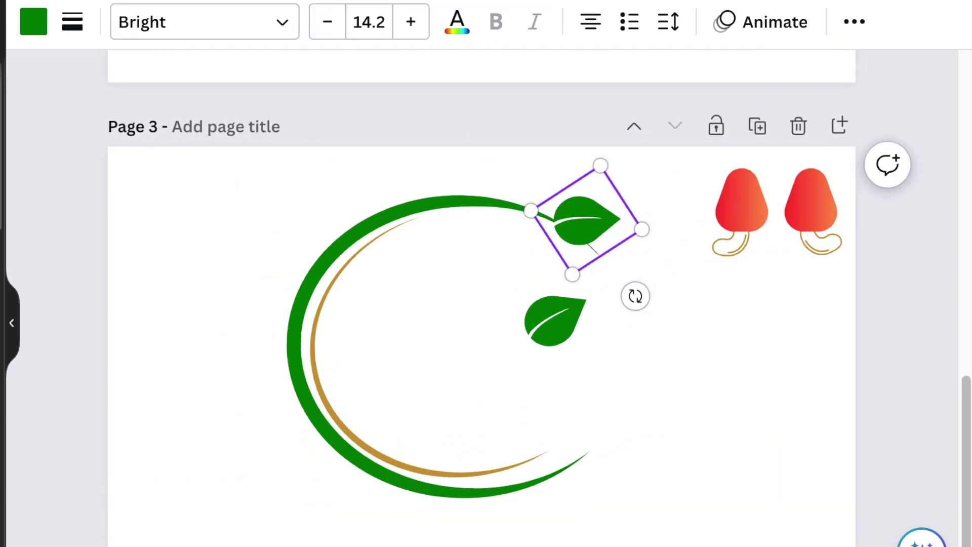
{"action": "left_click", "coordinate": [572, 220]}
{"action": "left_click_drag", "start_coordinate": [594, 210], "coordinate": [587, 190]}
{"action": "left_click_drag", "start_coordinate": [661, 152], "coordinate": [655, 150]}
{"action": "left_click", "coordinate": [554, 322]}
{"action": "left_click_drag", "start_coordinate": [638, 360], "coordinate": [471, 349]}
{"action": "left_click_drag", "start_coordinate": [547, 352], "coordinate": [525, 286]}
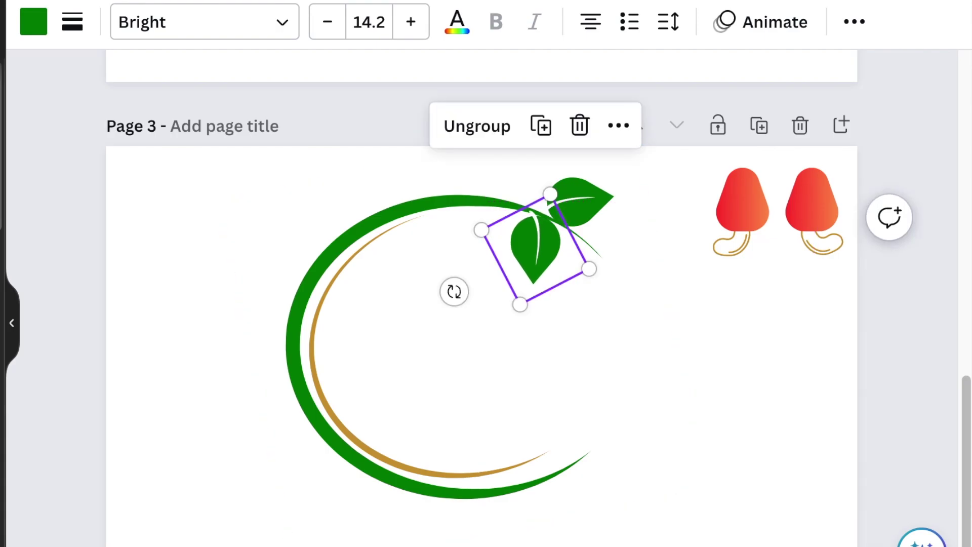
Nudge the upper leaf slightly up and to the right so it attaches neatly to the crescent.
{"action": "scroll", "coordinate": [526, 286], "scroll_direction": "up", "scroll_amount": 5}
{"action": "left_click", "coordinate": [578, 218]}
{"action": "key", "text": "Up"}
{"action": "key", "text": "Up"}
{"action": "key", "text": "Up"}
{"action": "key", "text": "Right"}
{"action": "key", "text": "Right"}
{"action": "left_click", "coordinate": [845, 399]}
Rotate the right cashew apple and move it from the page corner to the crescent's upper tip.
{"action": "scroll", "coordinate": [845, 400], "scroll_direction": "down", "scroll_amount": 1}
{"action": "scroll", "coordinate": [482, 298], "scroll_direction": "down", "scroll_amount": 3}
{"action": "left_click_drag", "start_coordinate": [765, 202], "coordinate": [841, 202], "text": "alt"}
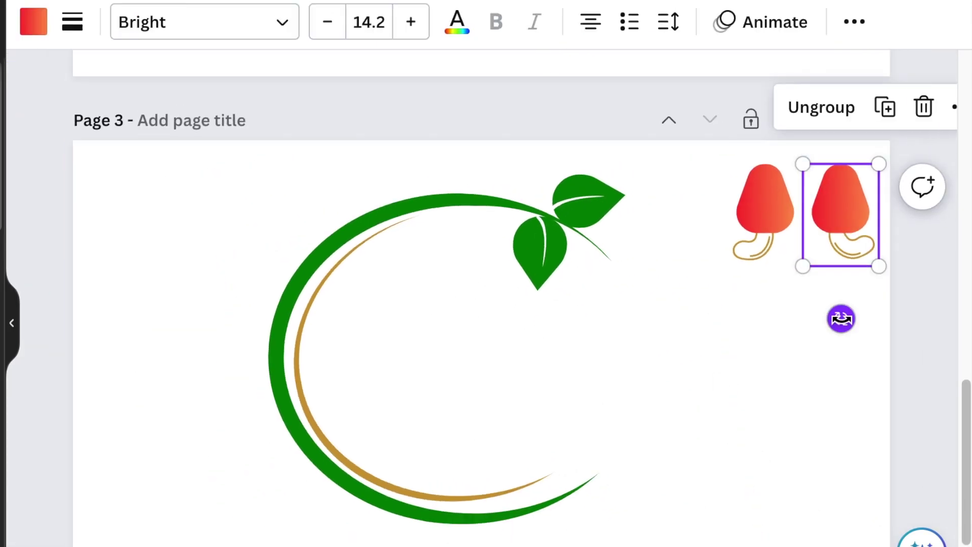
{"action": "left_click_drag", "start_coordinate": [839, 319], "coordinate": [899, 301]}
{"action": "left_click_drag", "start_coordinate": [840, 214], "coordinate": [611, 295]}
{"action": "left_click_drag", "start_coordinate": [666, 380], "coordinate": [585, 396]}
{"action": "left_click_drag", "start_coordinate": [659, 253], "coordinate": [646, 266]}
{"action": "left_click_drag", "start_coordinate": [595, 400], "coordinate": [729, 304]}
{"action": "left_click_drag", "start_coordinate": [699, 330], "coordinate": [594, 339]}
Shrink the tilted cashew apple and fit it beside the downward-pointing leaf.
{"action": "left_click", "coordinate": [816, 398]}
{"action": "left_click", "coordinate": [628, 249]}
{"action": "left_click_drag", "start_coordinate": [638, 253], "coordinate": [586, 288]}
{"action": "left_click", "coordinate": [789, 384]}
{"action": "left_click", "coordinate": [586, 276]}
{"action": "left_click_drag", "start_coordinate": [604, 341], "coordinate": [599, 327]}
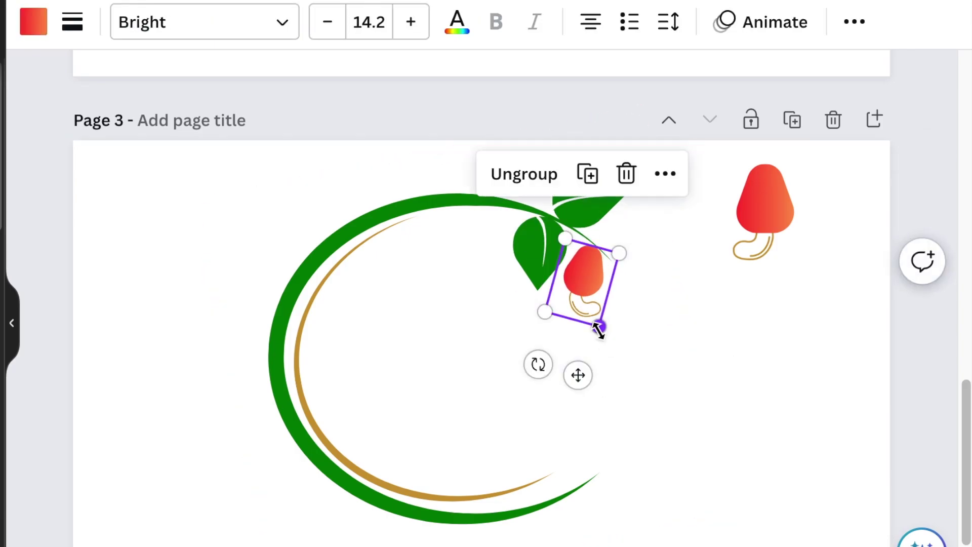
{"action": "left_click_drag", "start_coordinate": [577, 374], "coordinate": [591, 384]}
{"action": "left_click", "coordinate": [723, 451]}
{"action": "left_click", "coordinate": [598, 281]}
{"action": "left_click_drag", "start_coordinate": [597, 285], "coordinate": [590, 278]}
Shrink the remaining cashew apple and hang it beneath the crescent's tip, shifting the first apple up and to the right.
{"action": "left_click", "coordinate": [765, 202]}
{"action": "left_click_drag", "start_coordinate": [803, 164], "coordinate": [781, 193]}
{"action": "left_click_drag", "start_coordinate": [599, 281], "coordinate": [680, 226]}
{"action": "left_click_drag", "start_coordinate": [753, 220], "coordinate": [590, 270]}
Tilt the right-hand cashew apple outward so its nut points away from the crescent.
{"action": "left_click", "coordinate": [670, 220]}
{"action": "left_click_drag", "start_coordinate": [626, 314], "coordinate": [698, 334]}
{"action": "left_click_drag", "start_coordinate": [720, 299], "coordinate": [719, 328]}
{"action": "left_click", "coordinate": [792, 356]}
{"action": "left_click", "coordinate": [641, 255]}
Rotate the hanging cashew apple slightly and nudge it down and to the right under the crescent's tip.
{"action": "left_click", "coordinate": [591, 270]}
{"action": "left_click_drag", "start_coordinate": [568, 370], "coordinate": [557, 367]}
{"action": "key", "text": "Down"}
{"action": "key", "text": "Down"}
{"action": "key", "text": "Right"}
{"action": "key", "text": "Right"}
{"action": "key", "text": "Right"}
{"action": "key", "text": "Right"}
{"action": "left_click", "coordinate": [806, 449]}
Add a thin green curved stem linking the crescent's tip to the right-hand cashew apple.
{"action": "left_click", "coordinate": [32, 29]}
{"action": "left_click_drag", "start_coordinate": [644, 405], "coordinate": [378, 348]}
{"action": "left_click_drag", "start_coordinate": [365, 399], "coordinate": [628, 292]}
{"action": "left_click_drag", "start_coordinate": [592, 298], "coordinate": [590, 299]}
{"action": "left_click", "coordinate": [800, 324]}
{"action": "left_click", "coordinate": [605, 238]}
{"action": "left_click", "coordinate": [255, 22]}
{"action": "left_click", "coordinate": [334, 89]}
{"action": "key", "text": "super+plus"}
Refine the tilt of the hanging cashew apple and the size of the right-hand one.
{"action": "left_click", "coordinate": [824, 284]}
{"action": "left_click", "coordinate": [621, 271]}
{"action": "left_click_drag", "start_coordinate": [589, 368], "coordinate": [599, 371]}
{"action": "left_click", "coordinate": [679, 254]}
{"action": "left_click_drag", "start_coordinate": [739, 256], "coordinate": [755, 254]}
{"action": "left_click", "coordinate": [763, 236]}
{"action": "key", "text": "super+minus"}
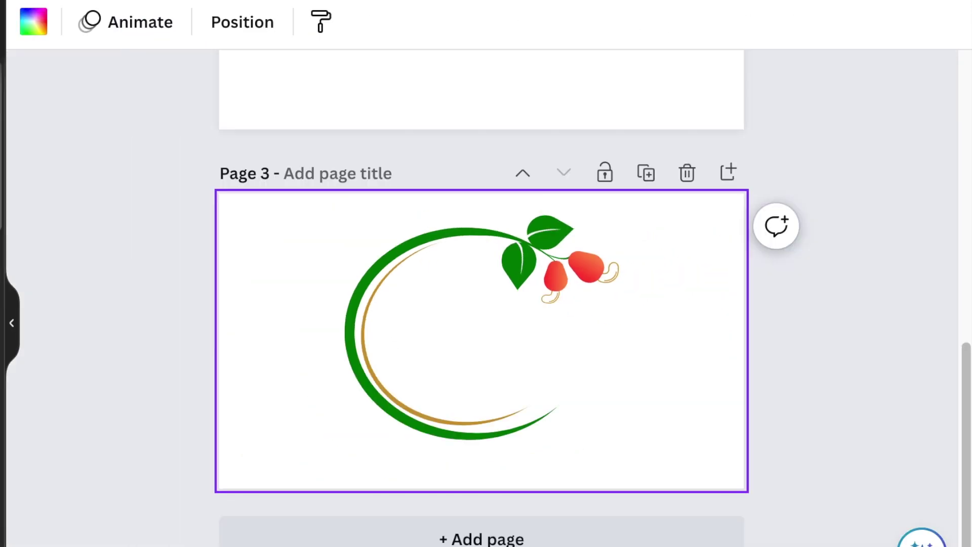
Copy the gold KALANGA text from page 2 onto page 3 and scale it down to size 109.
{"action": "left_click_drag", "start_coordinate": [967, 403], "coordinate": [965, 358]}
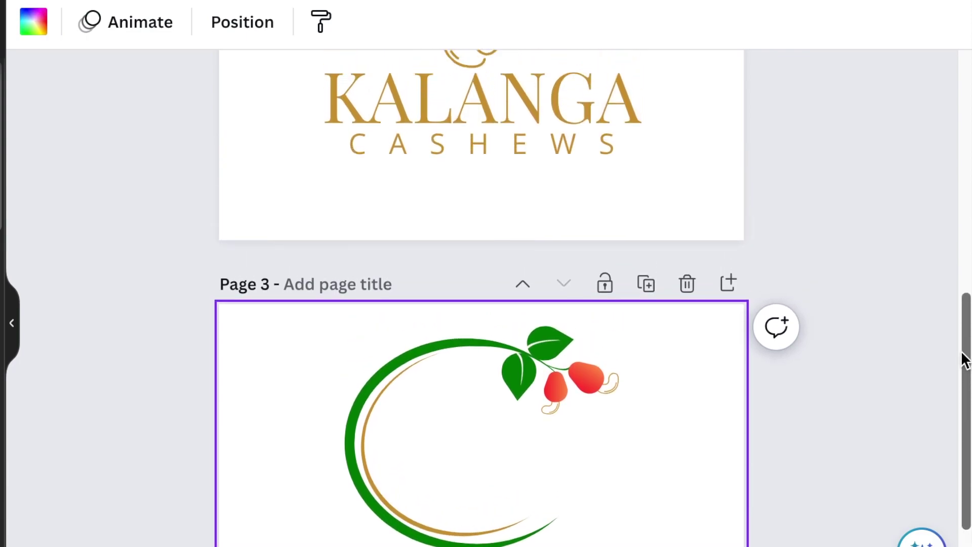
{"action": "left_click", "coordinate": [593, 93]}
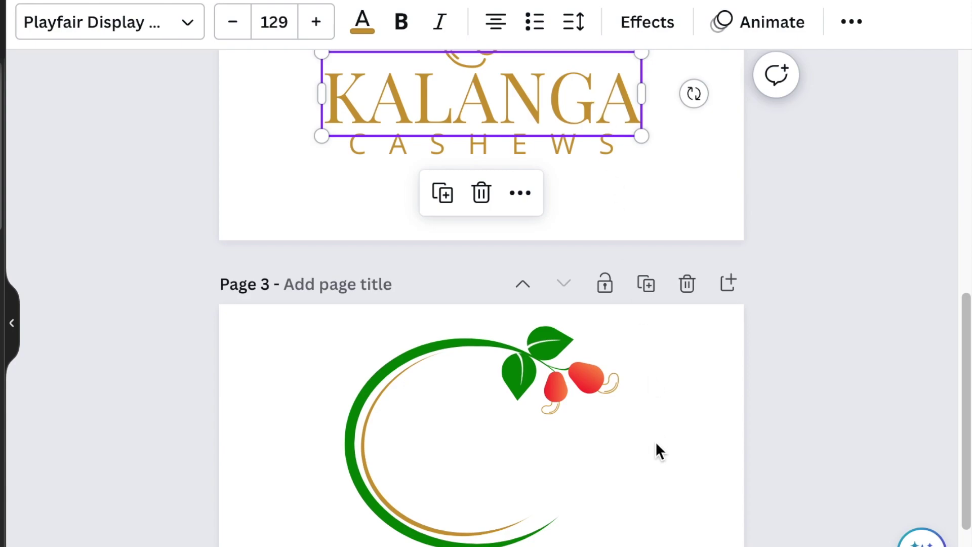
{"action": "left_click", "coordinate": [661, 499]}
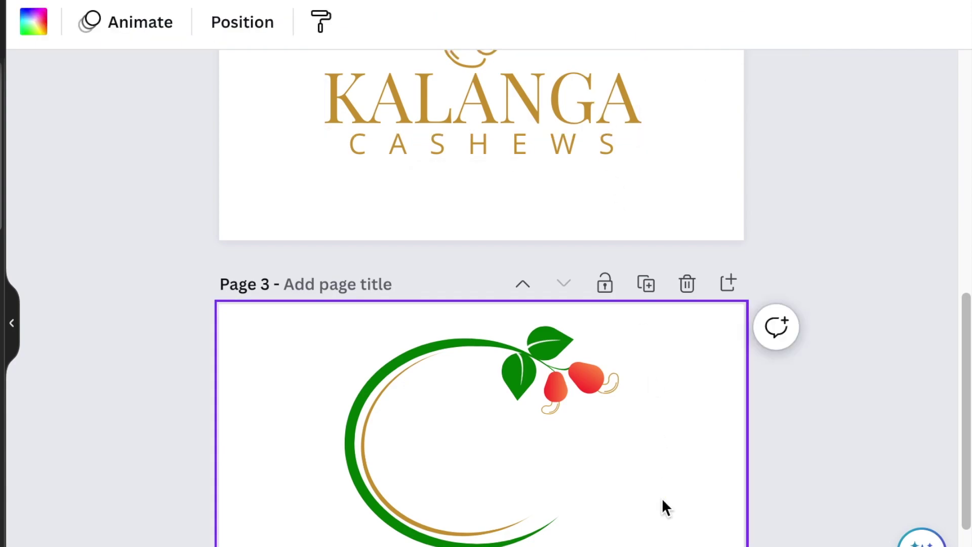
{"action": "key", "text": "ctrl+v"}
{"action": "left_click_drag", "start_coordinate": [639, 494], "coordinate": [593, 481]}
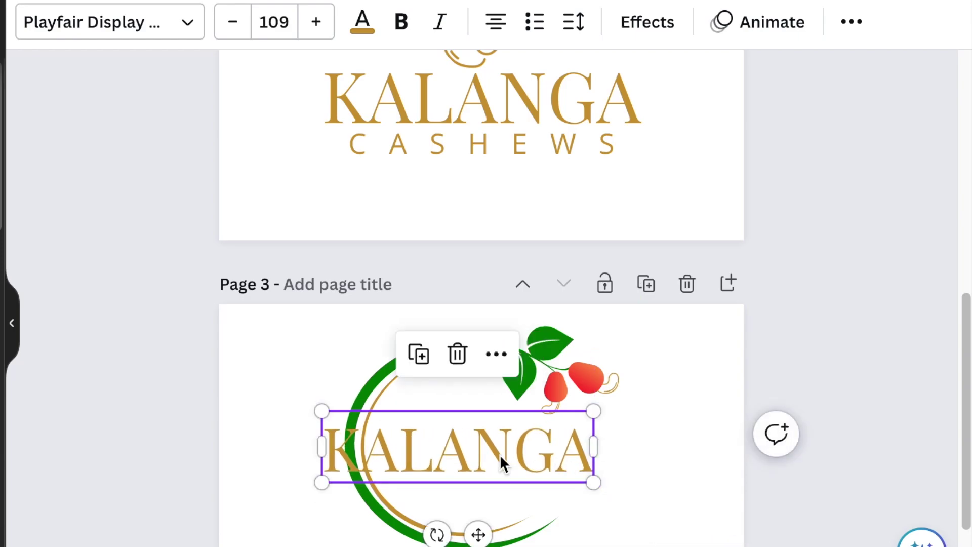
Shift the page 3 KALANGA text right into the crescent's opening and restyle it in a bold condensed, widely spaced font.
{"action": "left_click_drag", "start_coordinate": [545, 459], "coordinate": [625, 456]}
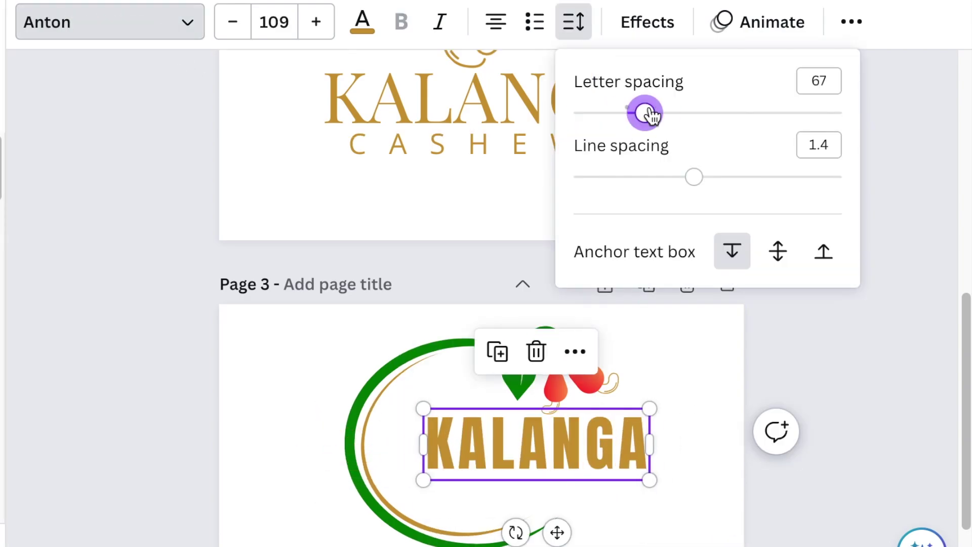
{"action": "left_click_drag", "start_coordinate": [644, 113], "coordinate": [658, 113]}
{"action": "left_click", "coordinate": [703, 544]}
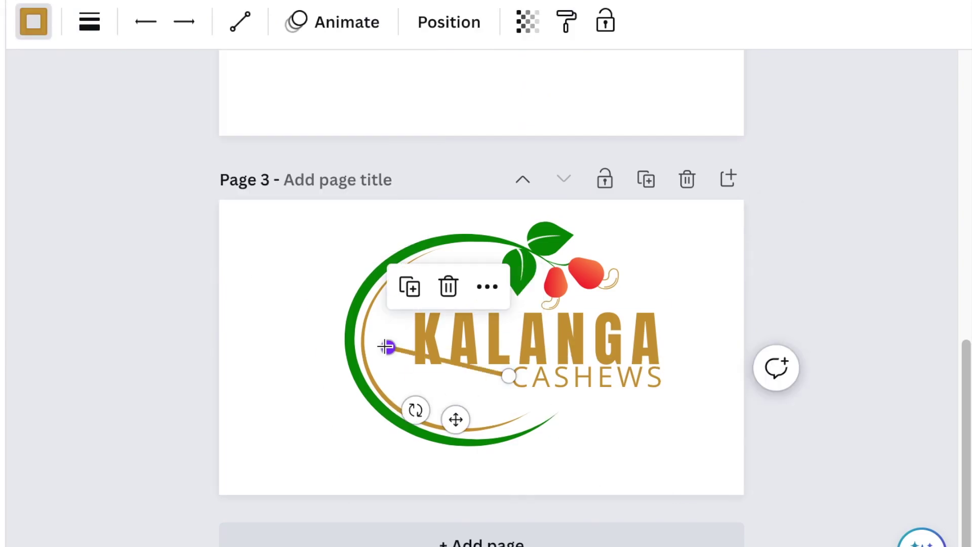
Place gold CASHEWS text under the right part of KALANGA with a short gold bar to its left.
{"action": "left_click_drag", "start_coordinate": [385, 347], "coordinate": [639, 423]}
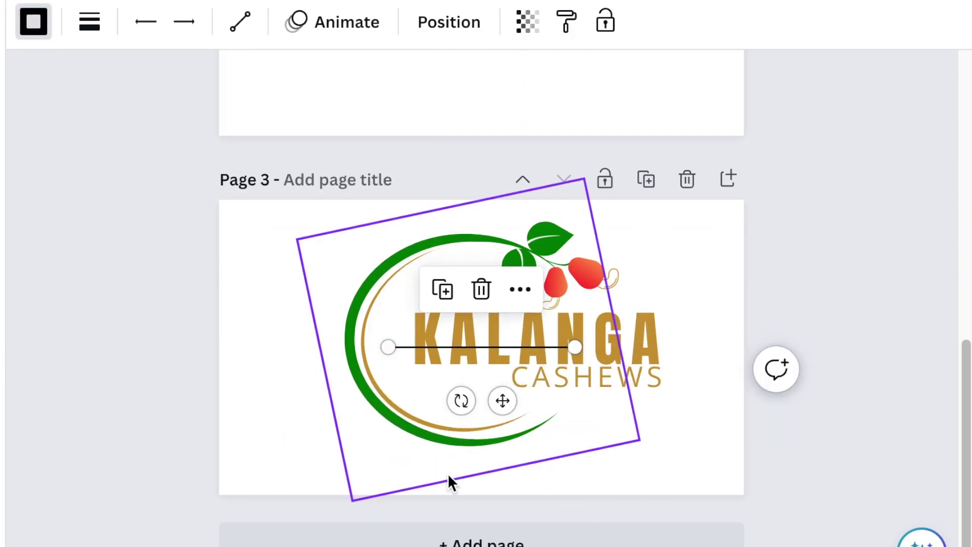
{"action": "left_click_drag", "start_coordinate": [499, 402], "coordinate": [404, 521]}
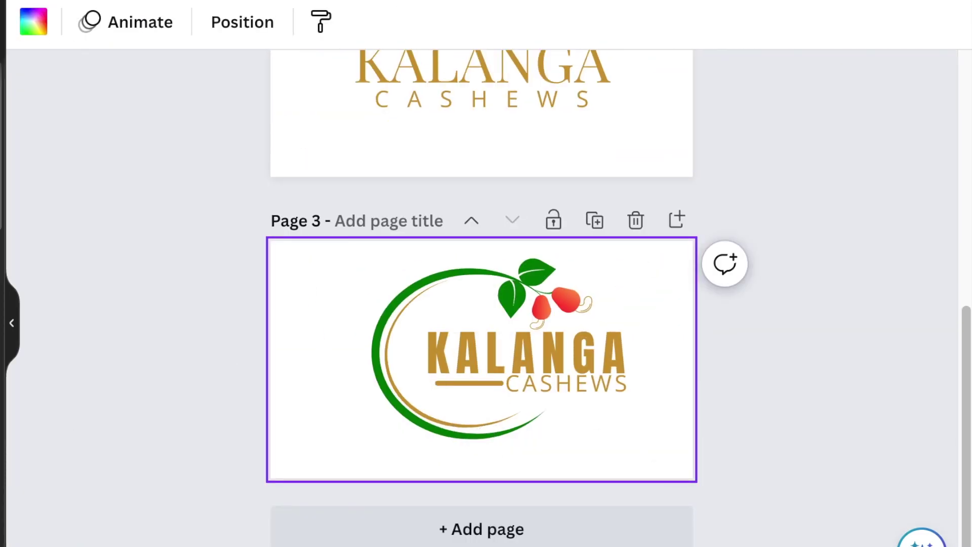
{"action": "left_click_drag", "start_coordinate": [966, 471], "coordinate": [967, 479]}
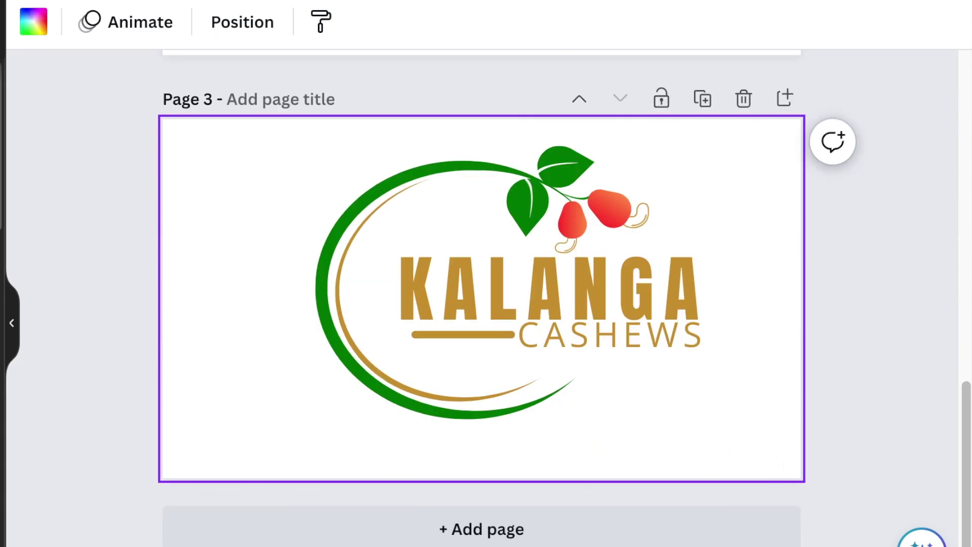
Download only the page 3 logo as a PNG at 1,280 × 720 px.
{"action": "left_click", "coordinate": [906, 1]}
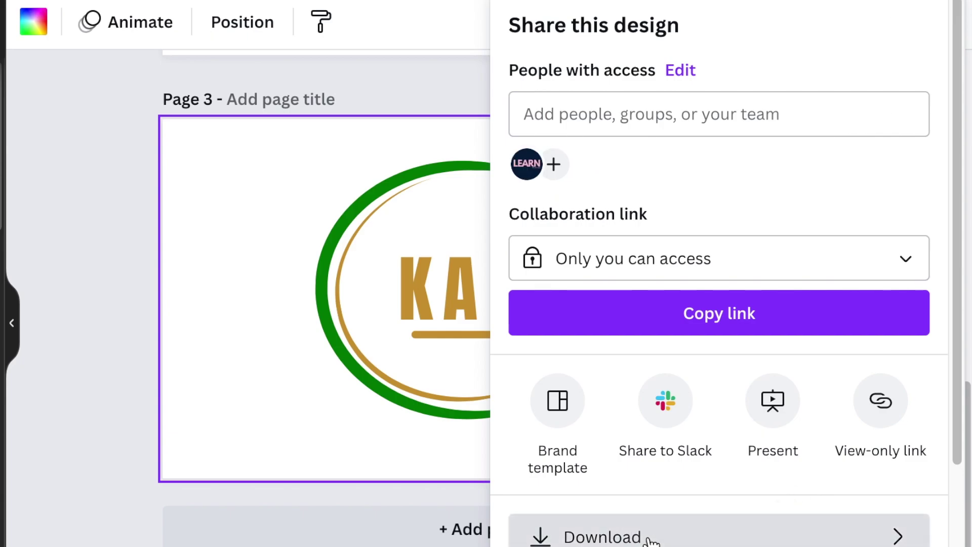
{"action": "left_click", "coordinate": [642, 537]}
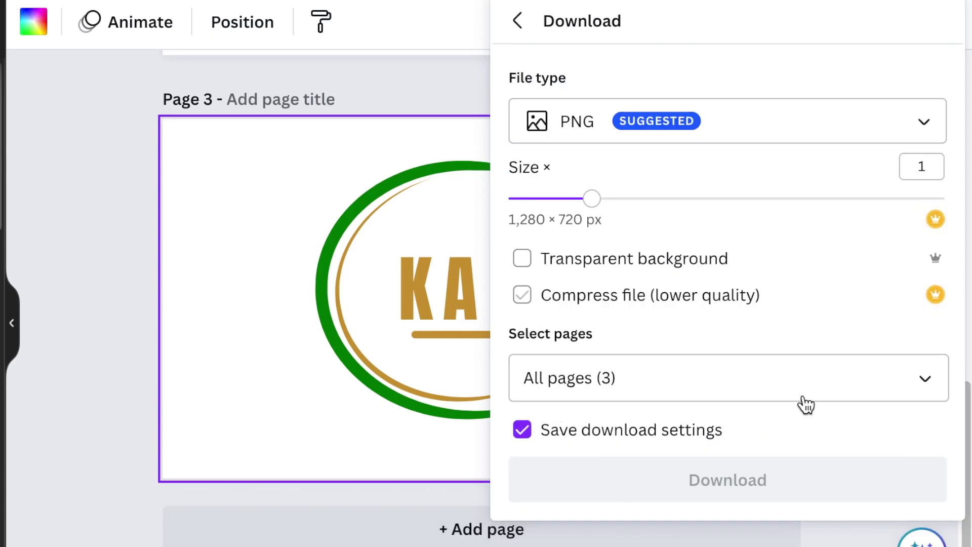
{"action": "left_click", "coordinate": [926, 389]}
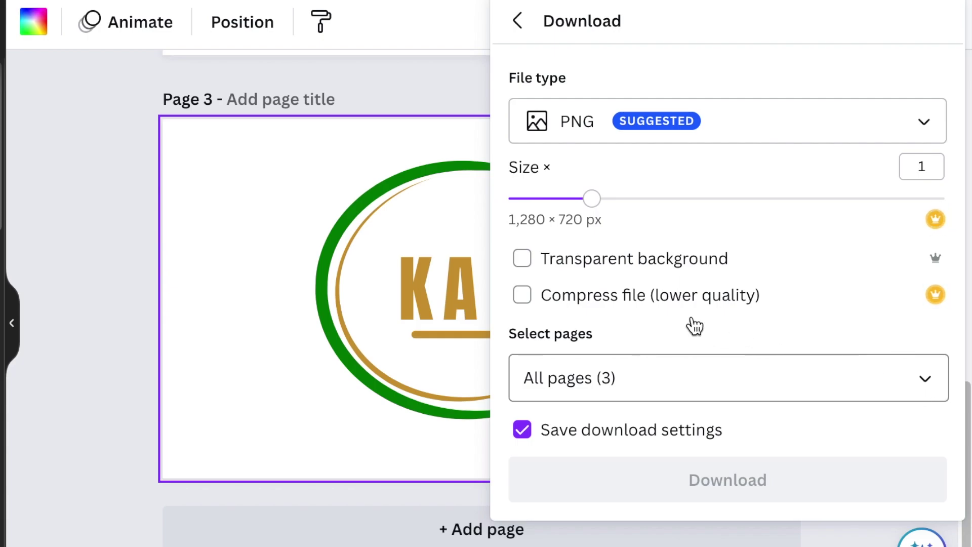
{"action": "left_click", "coordinate": [764, 311]}
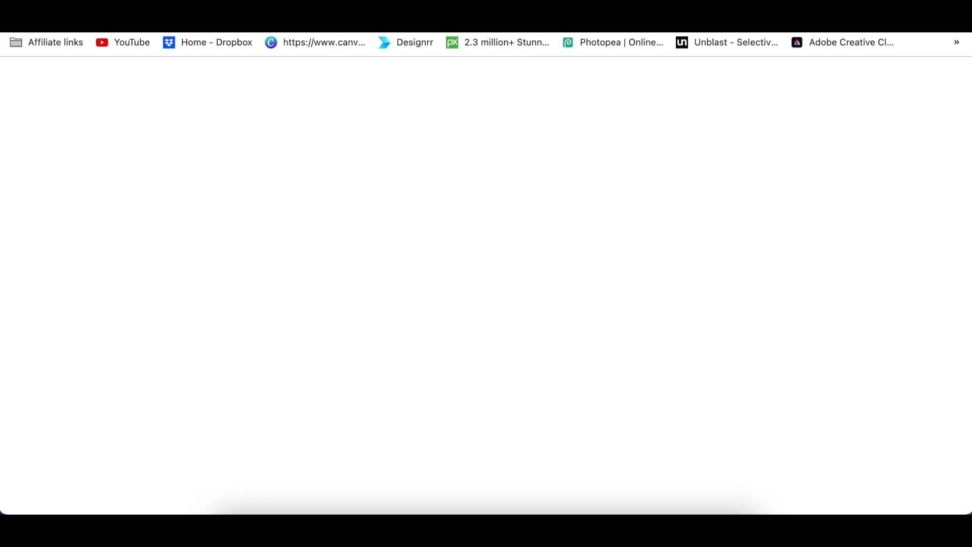
Remove the background of Kalanga Cashews Logo.png with remove.bg in the browser and download the preview image.
{"action": "type", "text": "ww"}
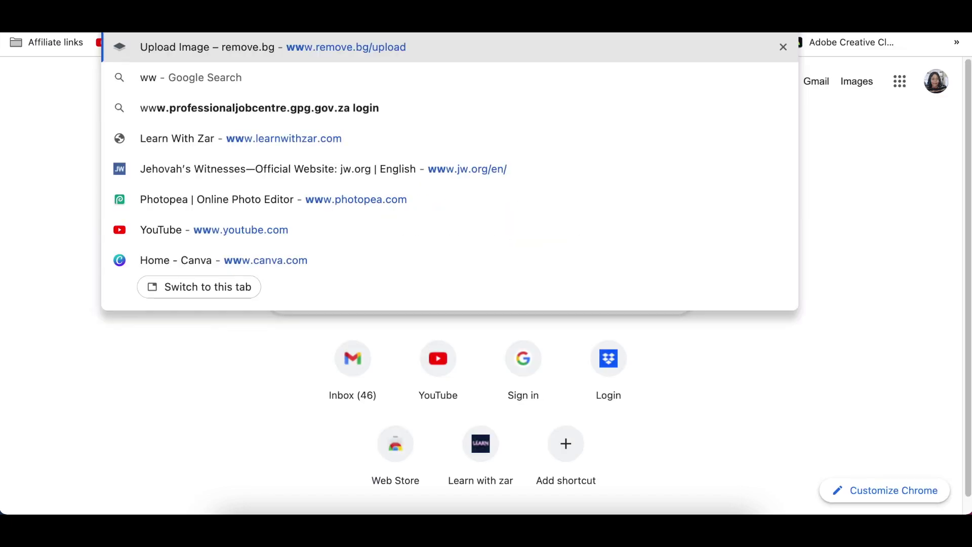
{"action": "key", "text": "Return"}
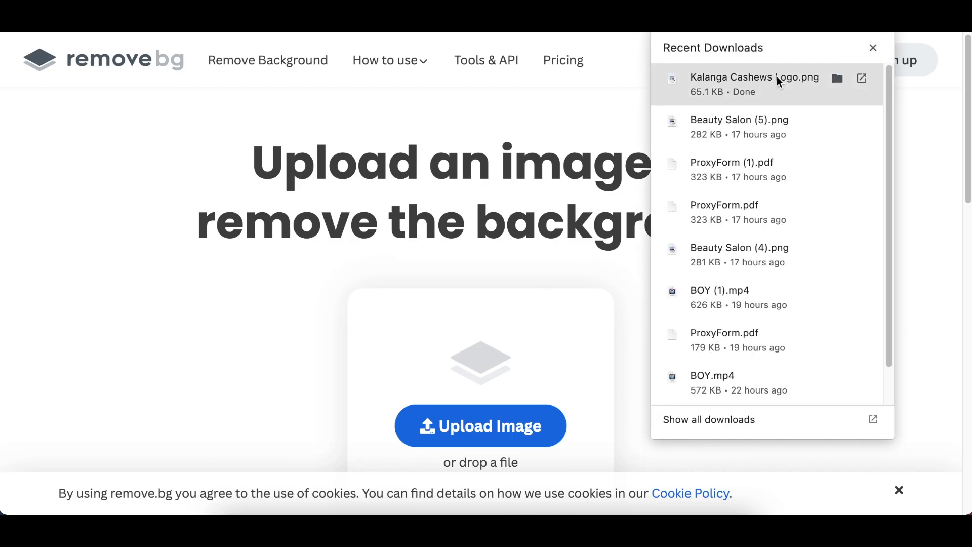
{"action": "left_click_drag", "start_coordinate": [777, 88], "coordinate": [473, 257]}
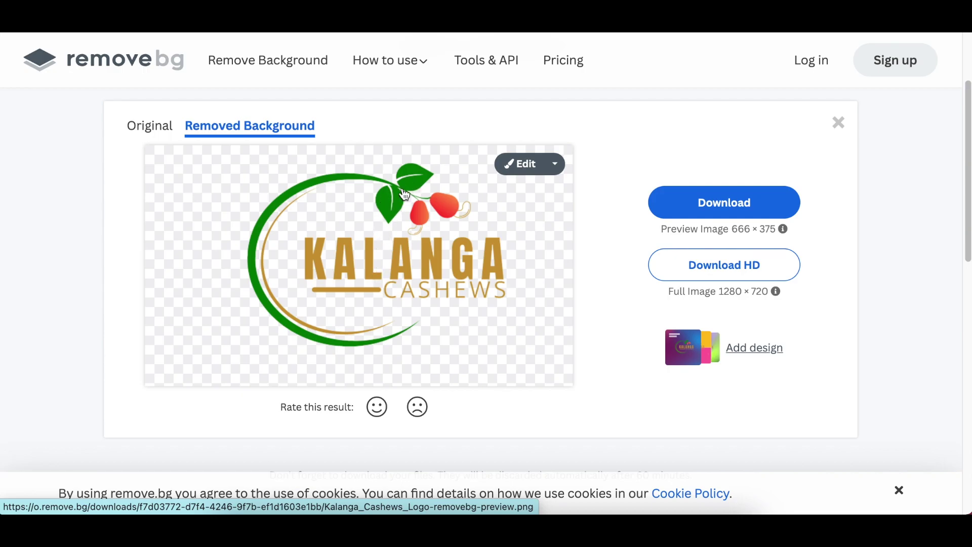
{"action": "left_click", "coordinate": [733, 204]}
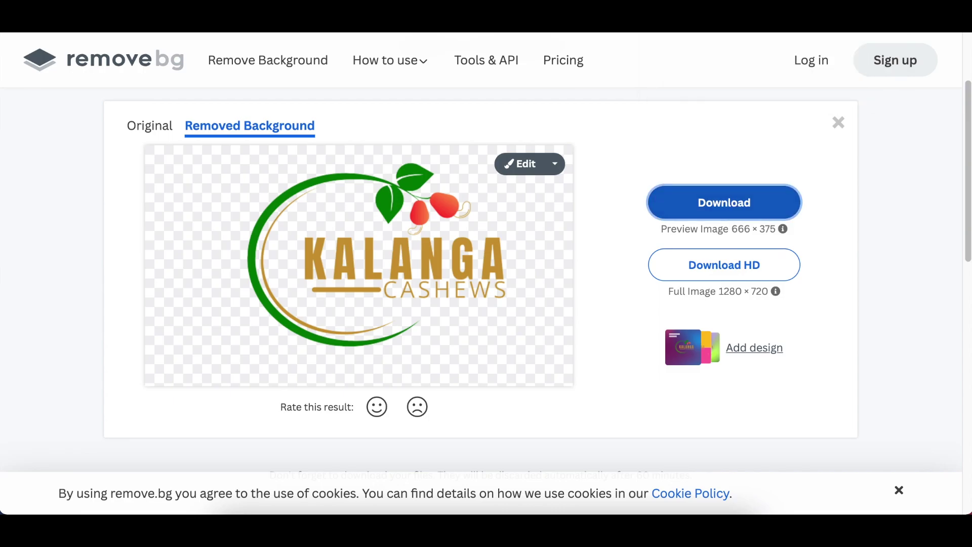
Open Photopea in a new browser tab.
{"action": "key", "text": "super+t"}
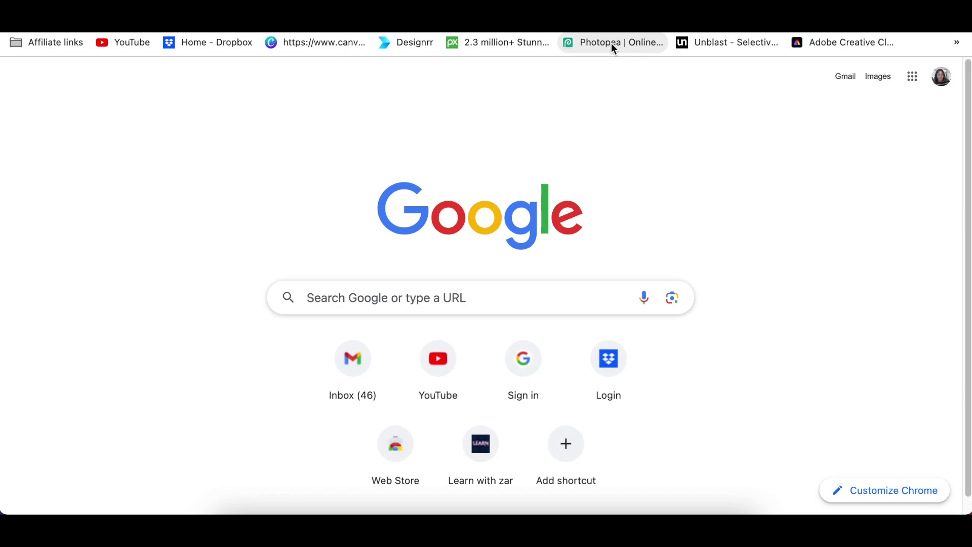
{"action": "left_click", "coordinate": [611, 45]}
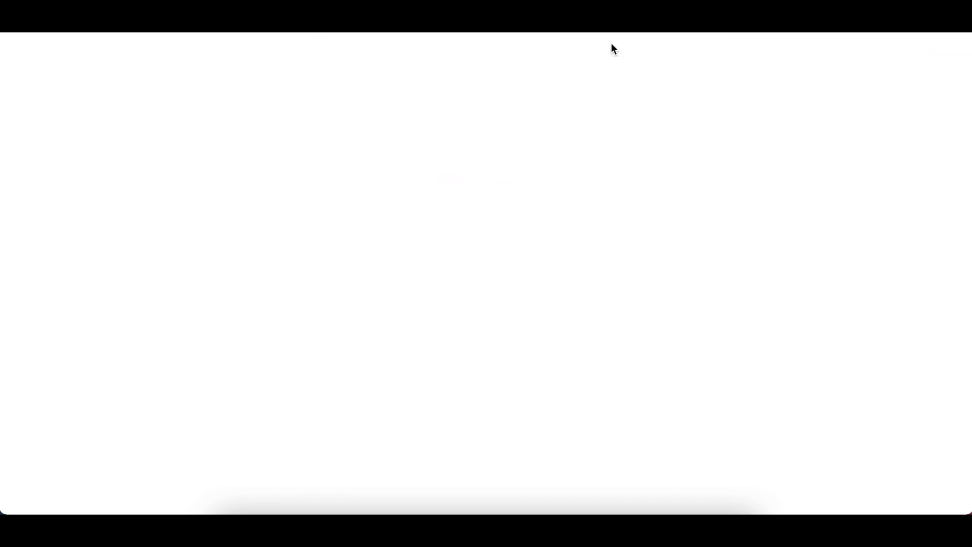